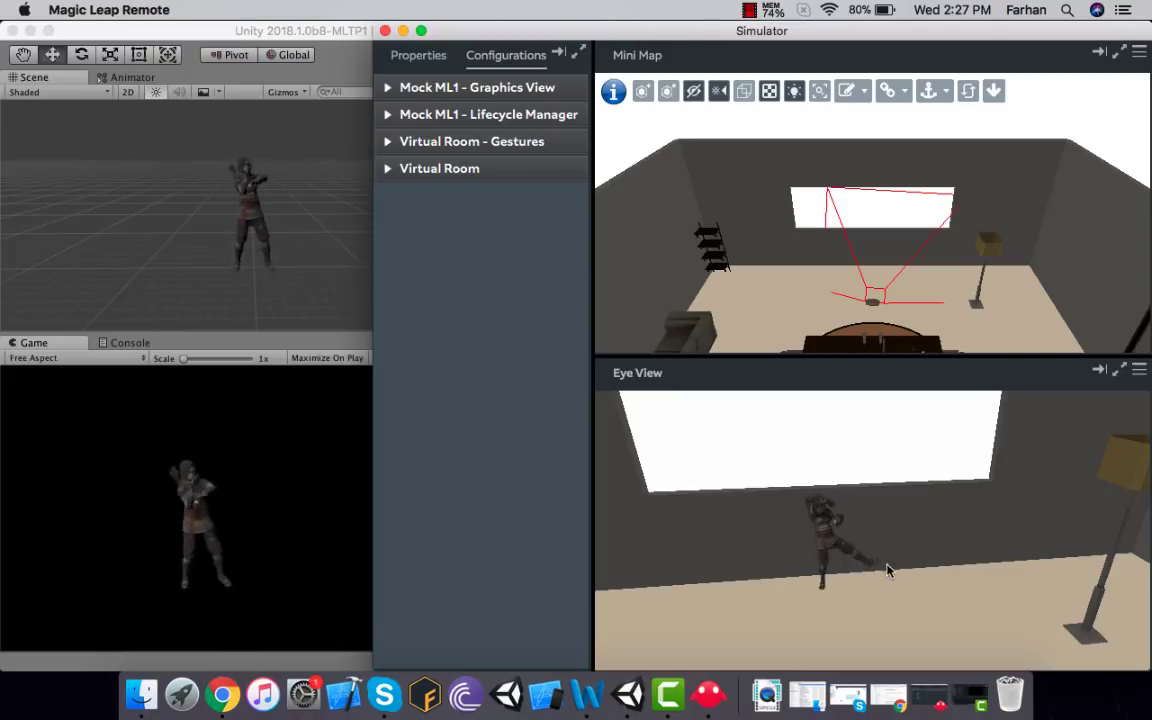
Step: Look around the virtual room and its animated character in the simulator's Eye View
mouse_move(882, 555)
mouse_down()
mouse_move(867, 555)
mouse_move(880, 570)
mouse_up()
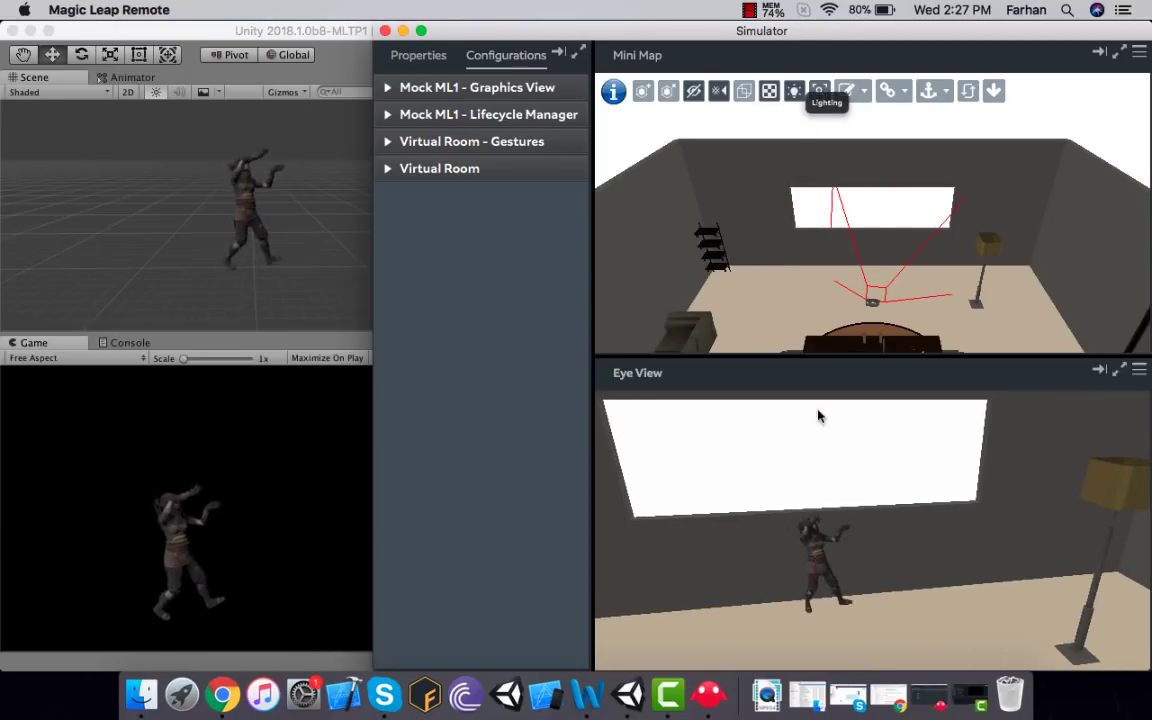
drag(746, 470, 828, 530)
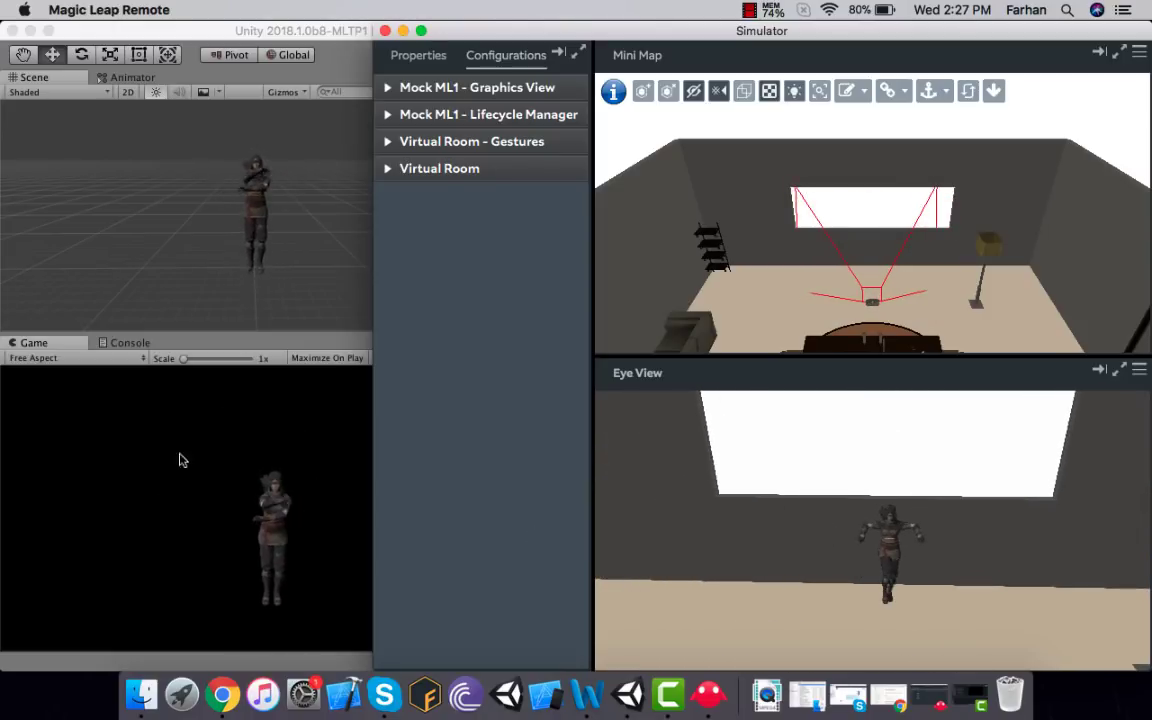
mouse_move(928, 543)
mouse_down()
mouse_move(901, 554)
mouse_move(941, 545)
mouse_move(938, 558)
mouse_up()
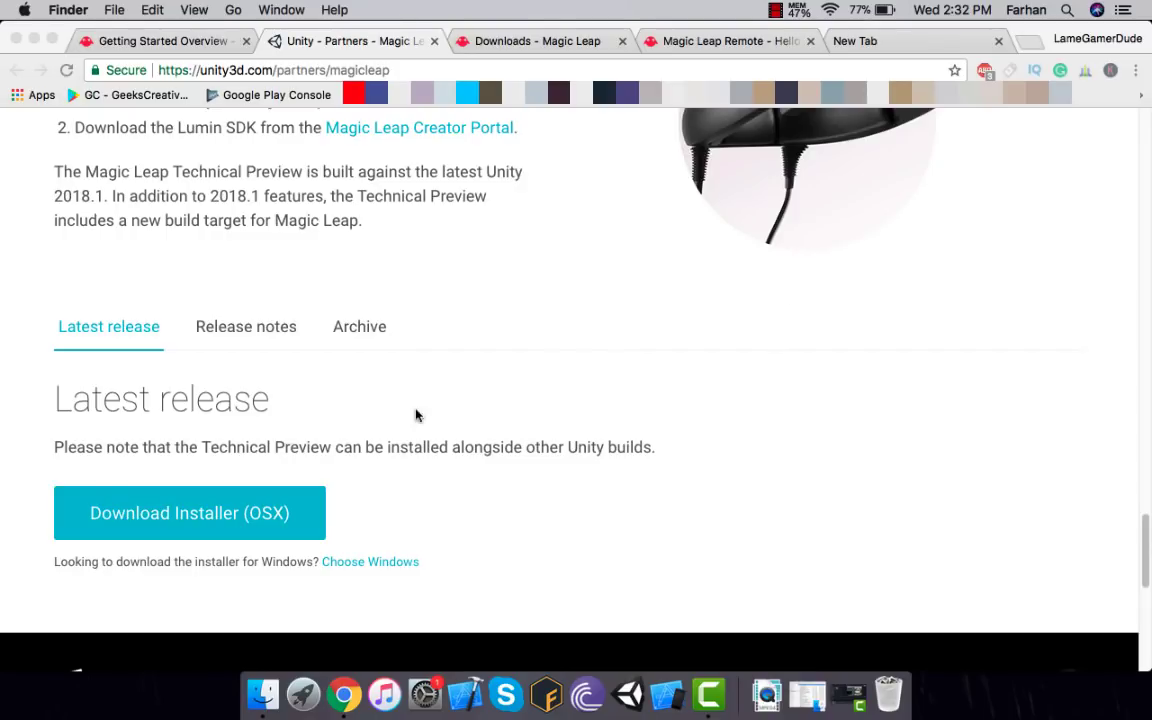
Step: Download the OSX installer of the Unity Technical Preview from the latest release section of Unity's Magic Leap partner page
click(455, 496)
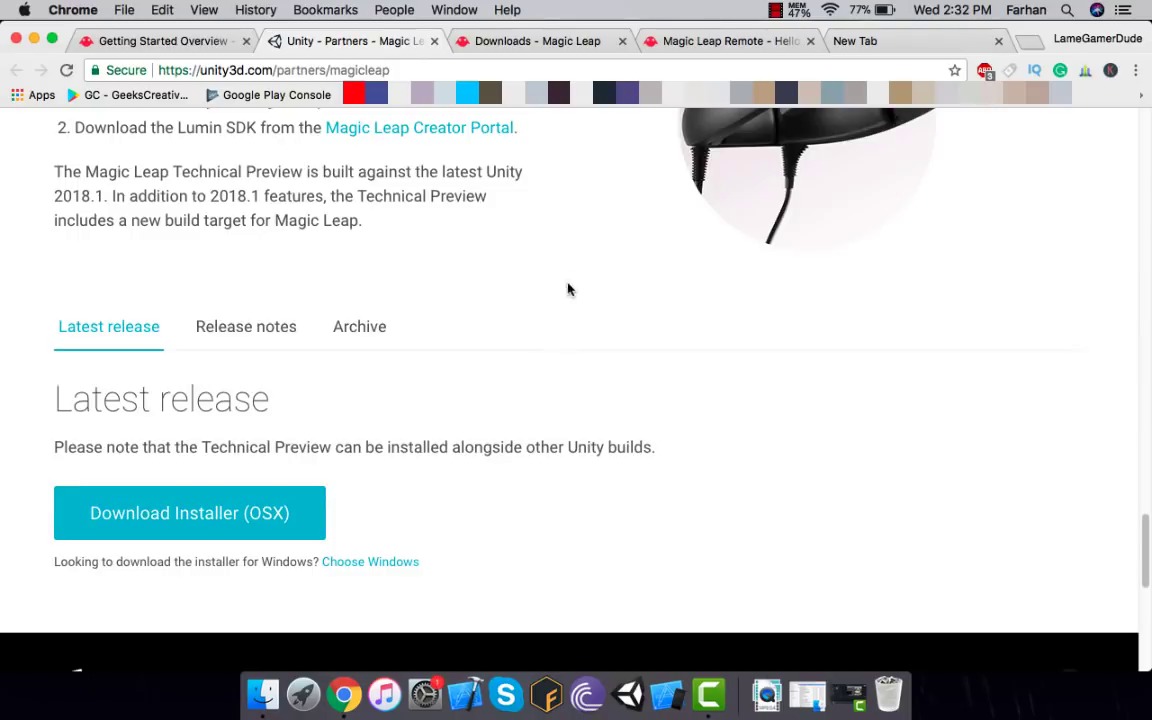
scroll(573, 278, up, 10)
click(373, 66)
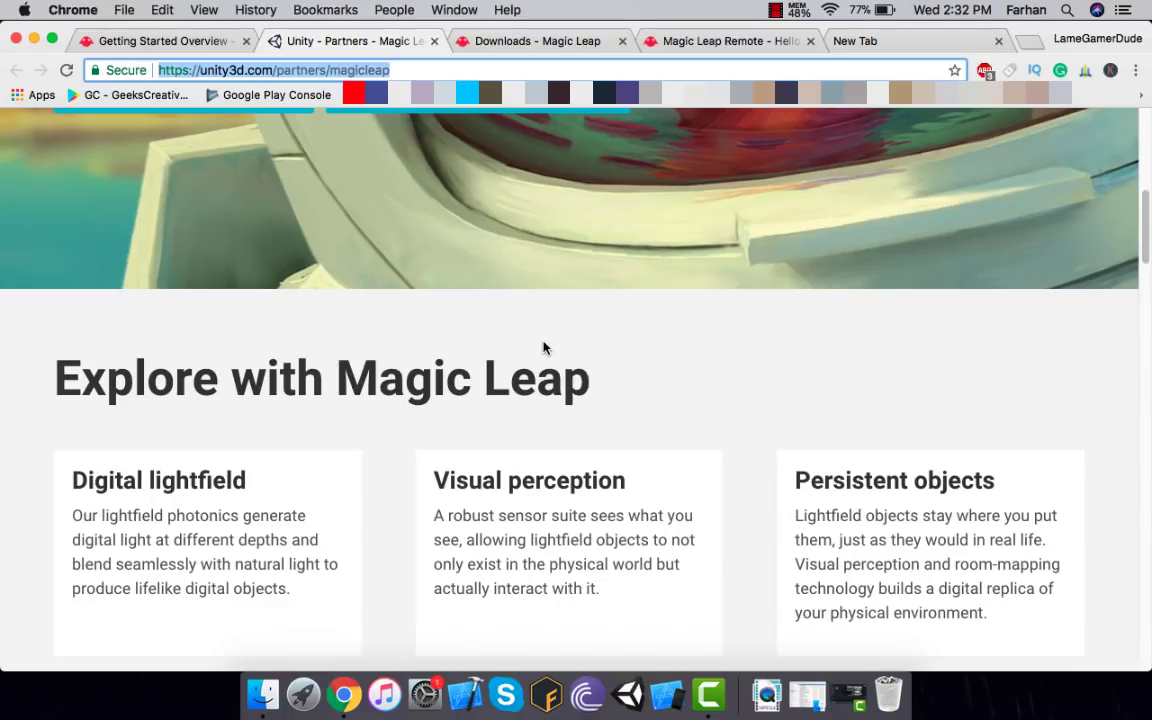
scroll(546, 345, down, 10)
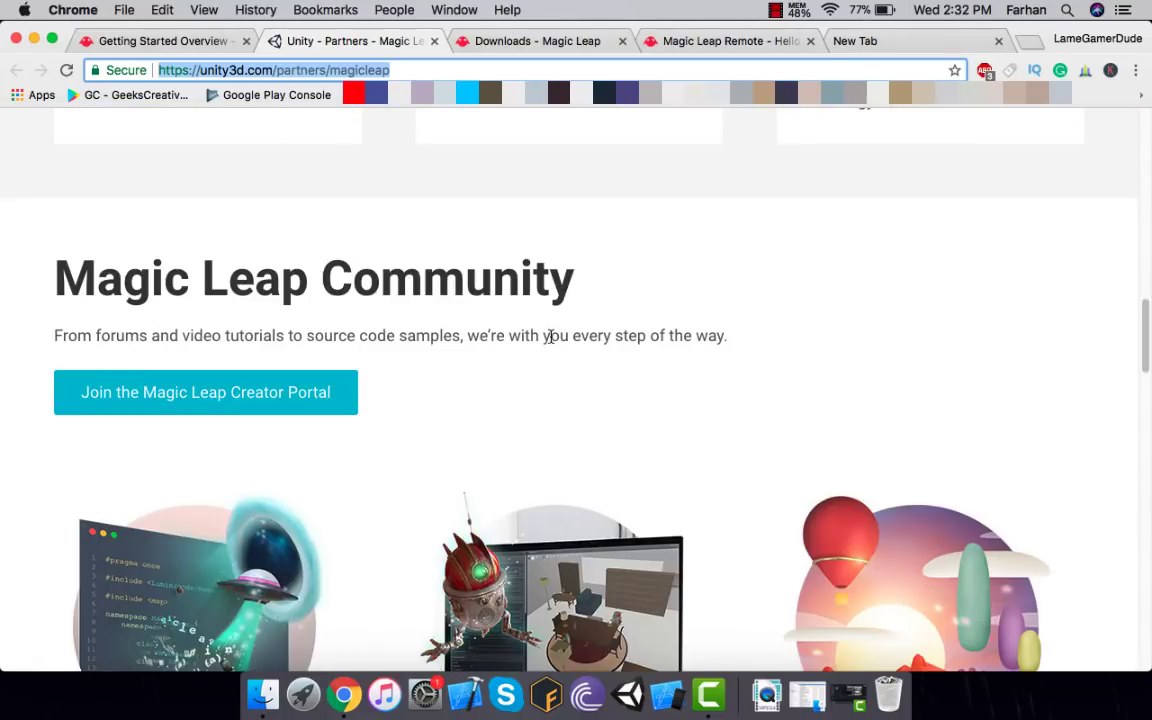
scroll(551, 343, down, 20)
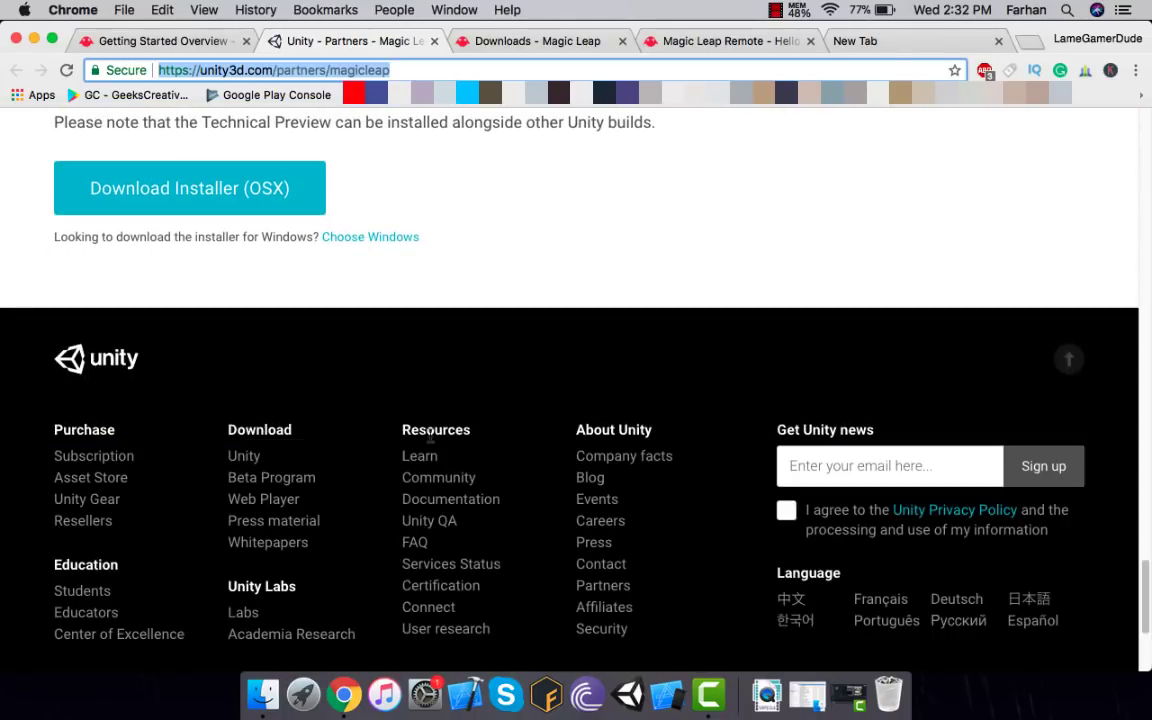
scroll(586, 392, up, 5)
scroll(602, 429, down, 3)
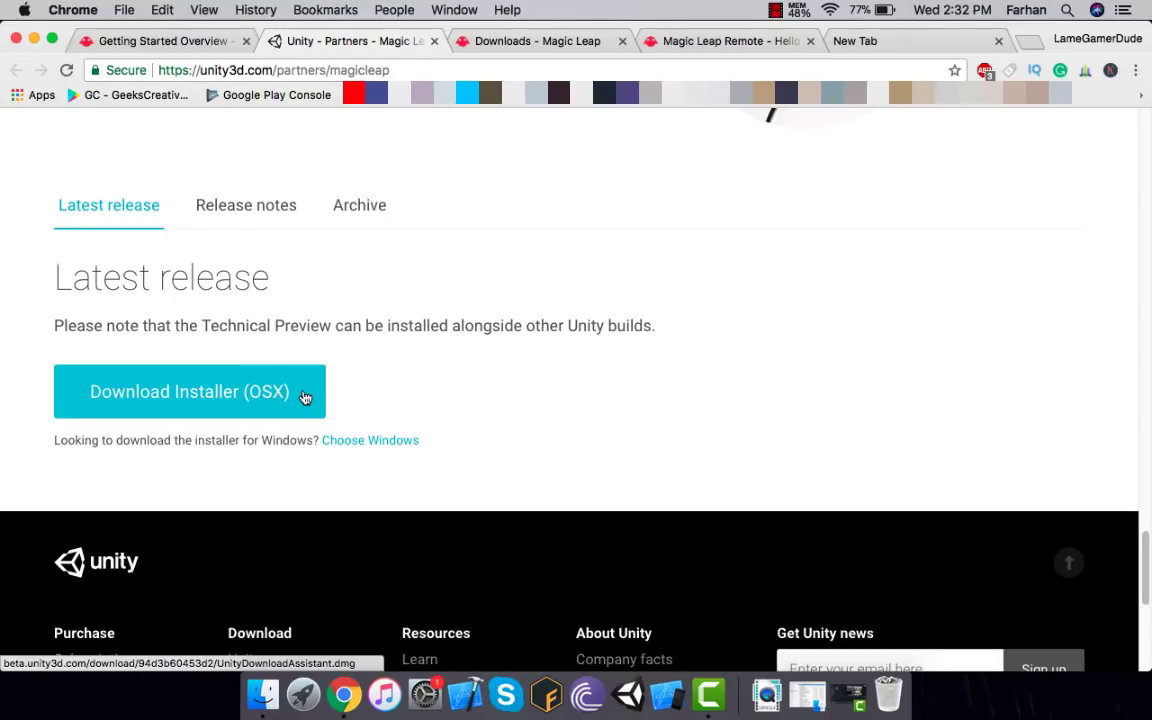
click(231, 392)
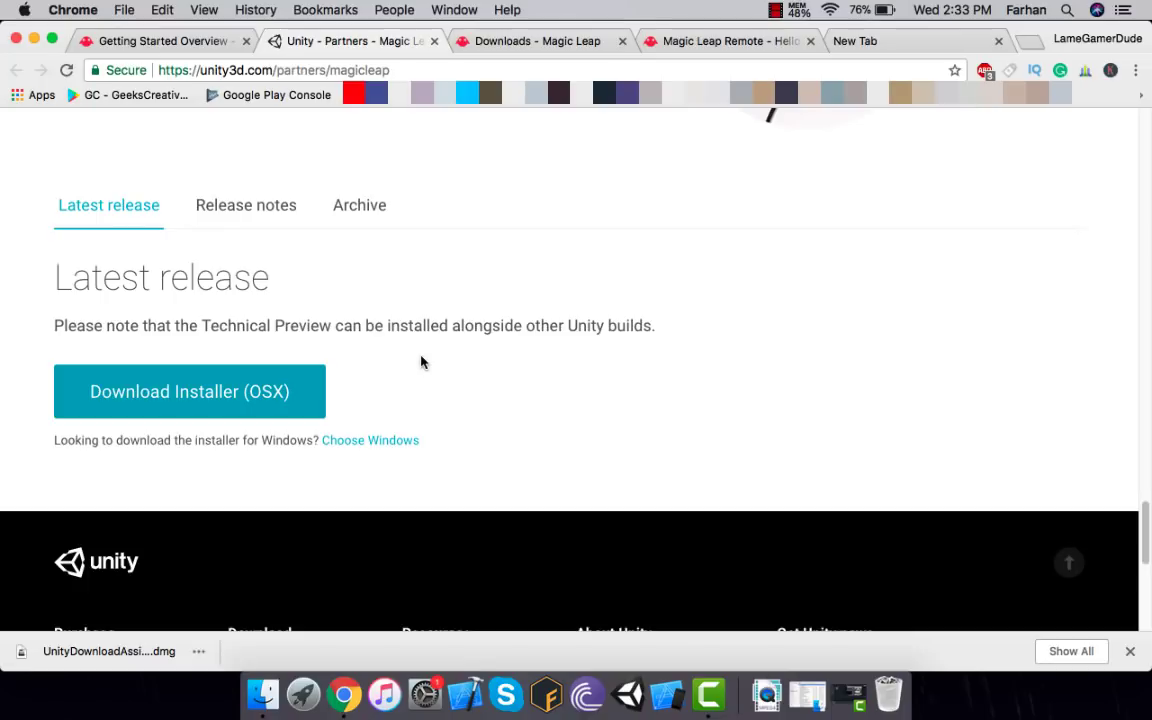
Step: Load the Unity downloads page of the Magic Leap Creator portal and download the Package Manager for Mac
click(530, 43)
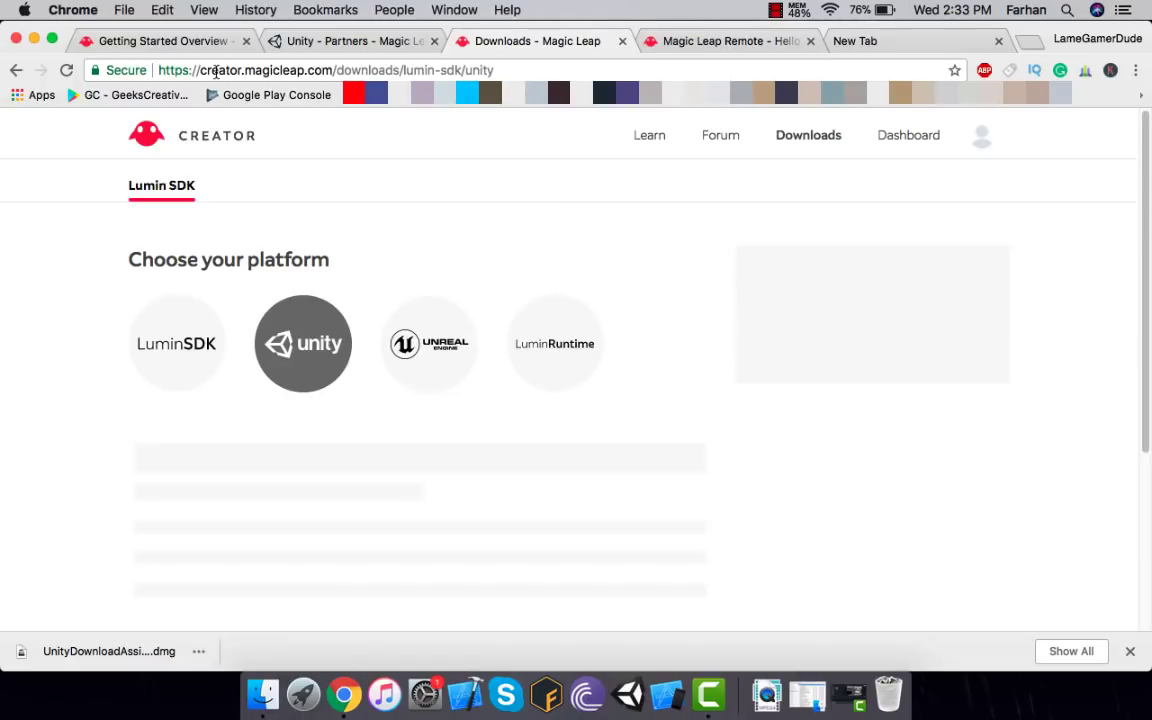
drag(199, 70, 227, 72)
click(391, 69)
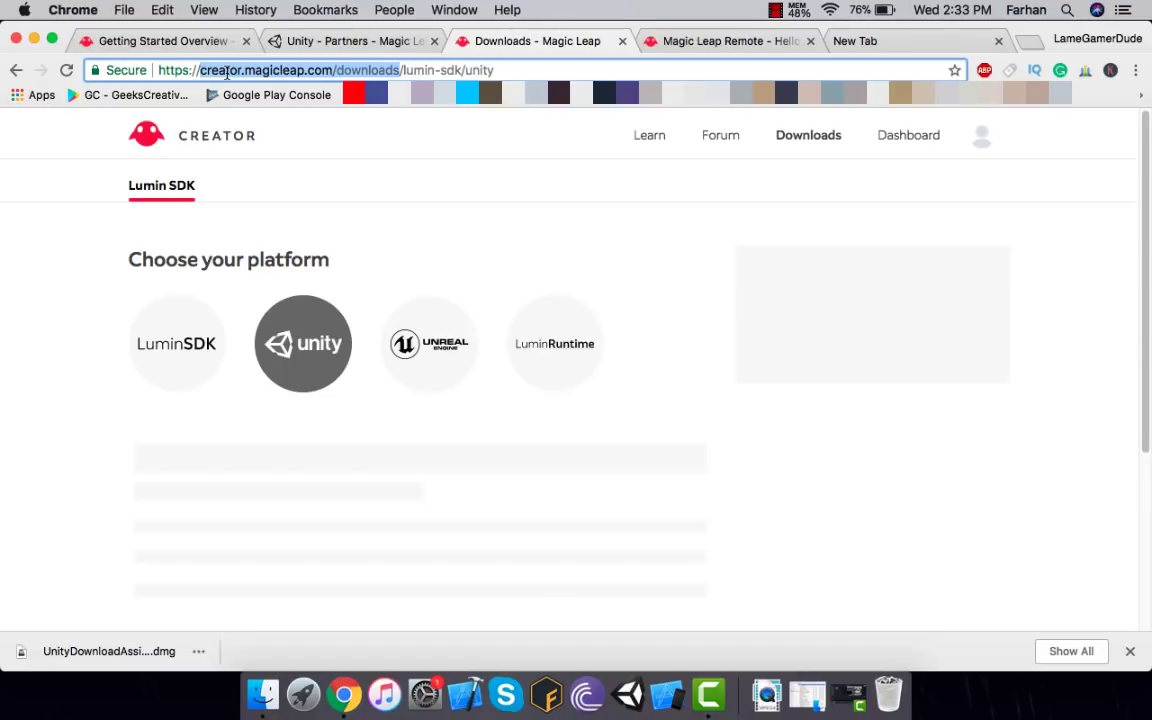
key(Return)
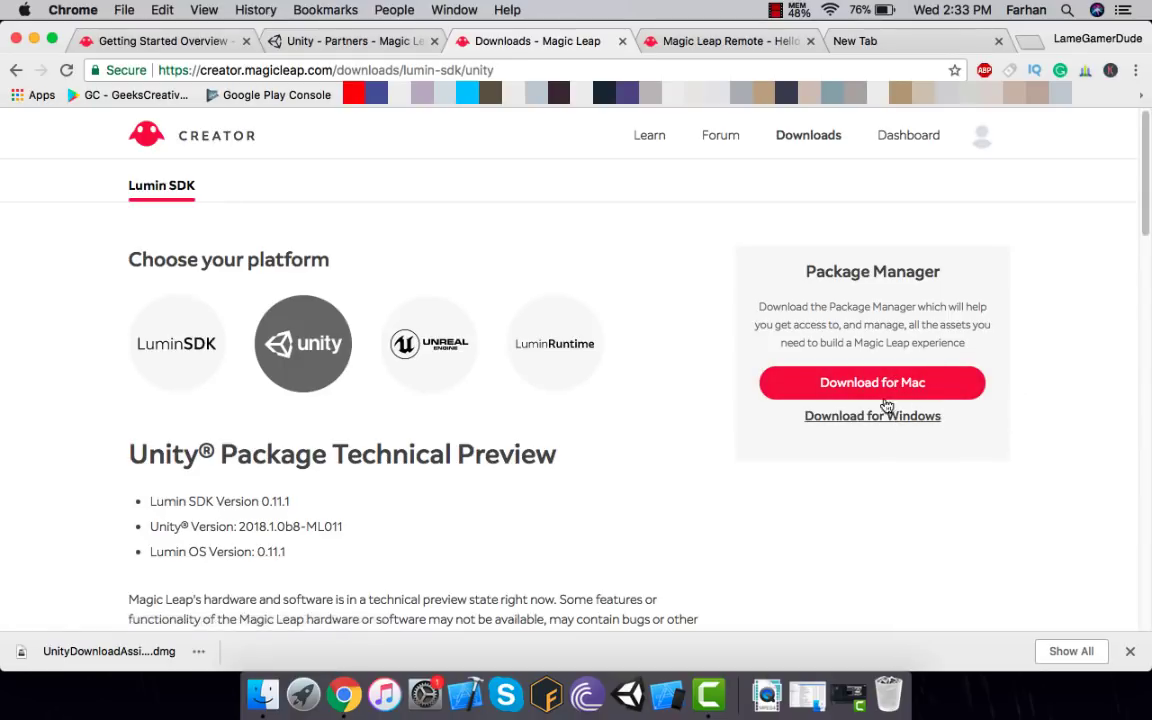
click(930, 391)
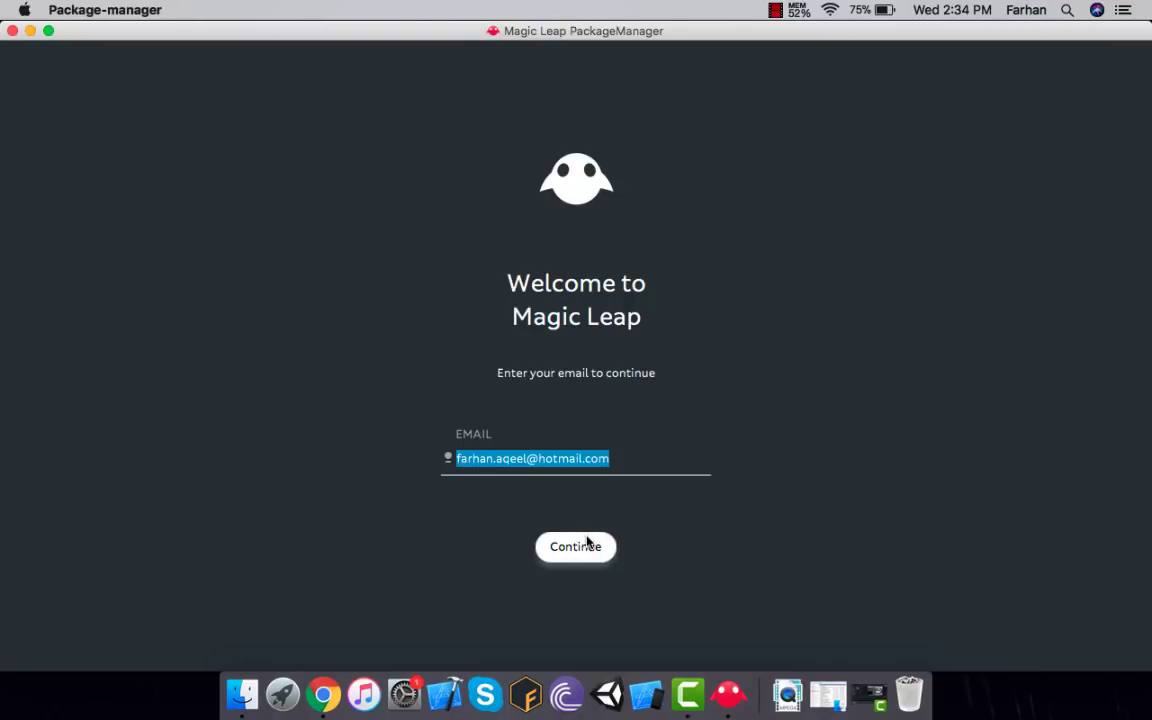
Step: Sign in to the Magic Leap Package Manager with the account e-mail and the secret code retrieved from the mailbox
click(589, 548)
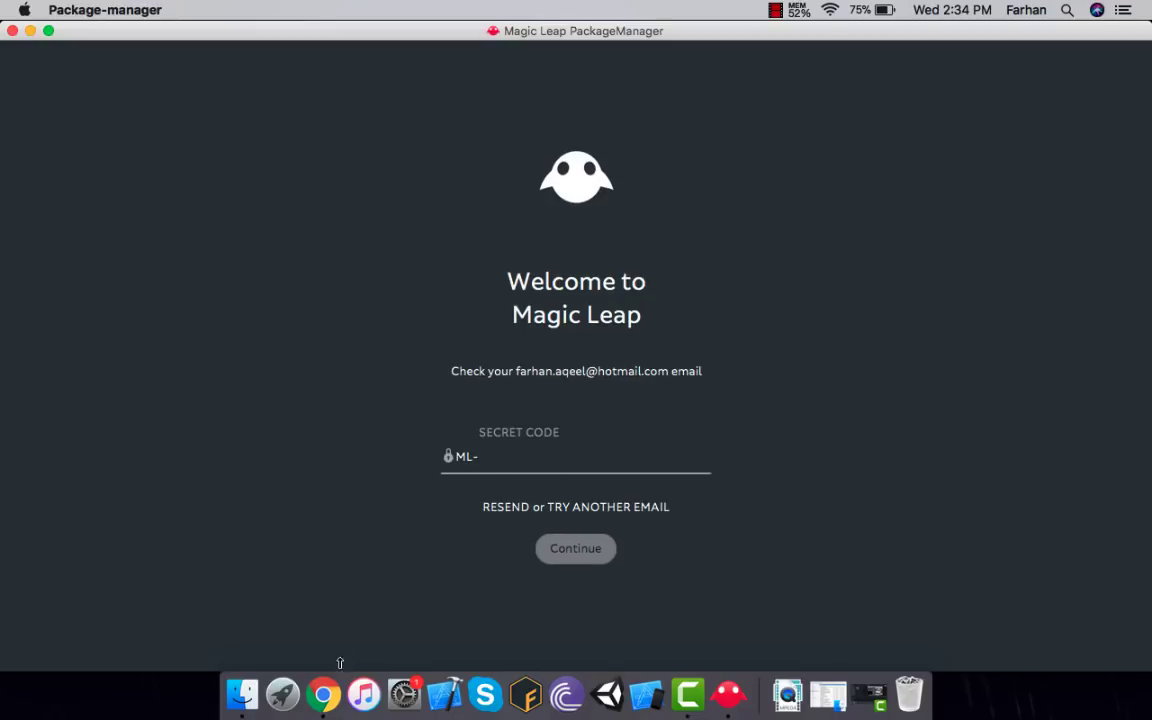
click(323, 694)
click(957, 42)
text(hot)
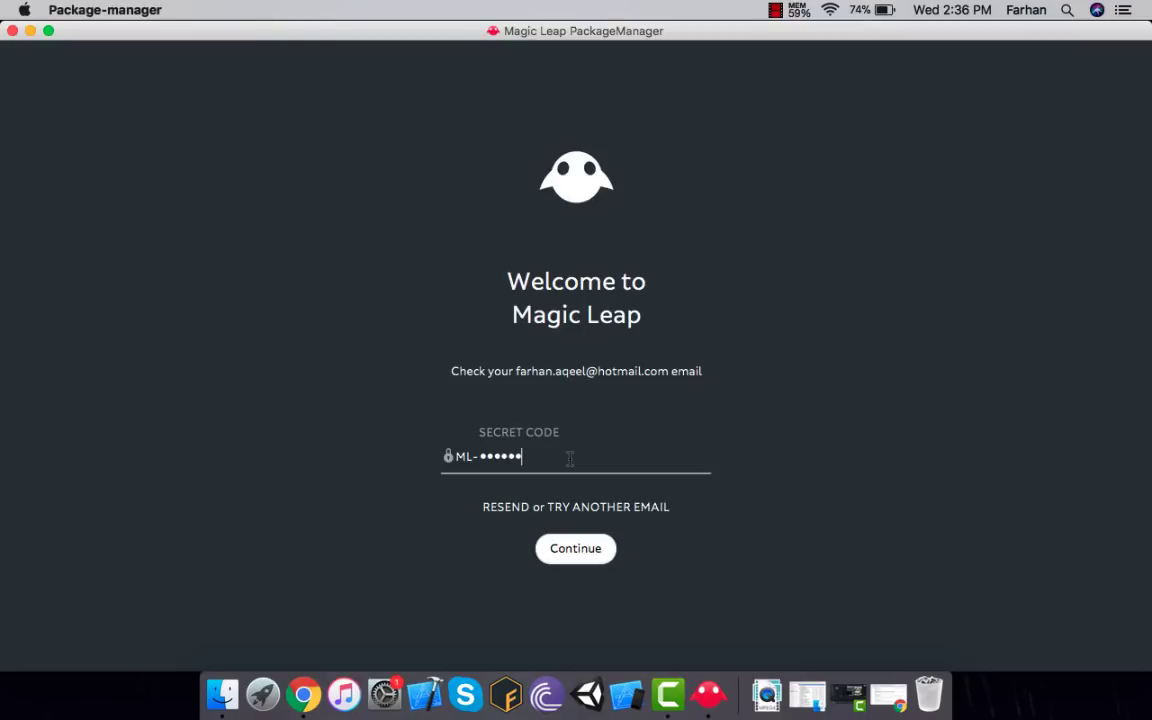
click(580, 551)
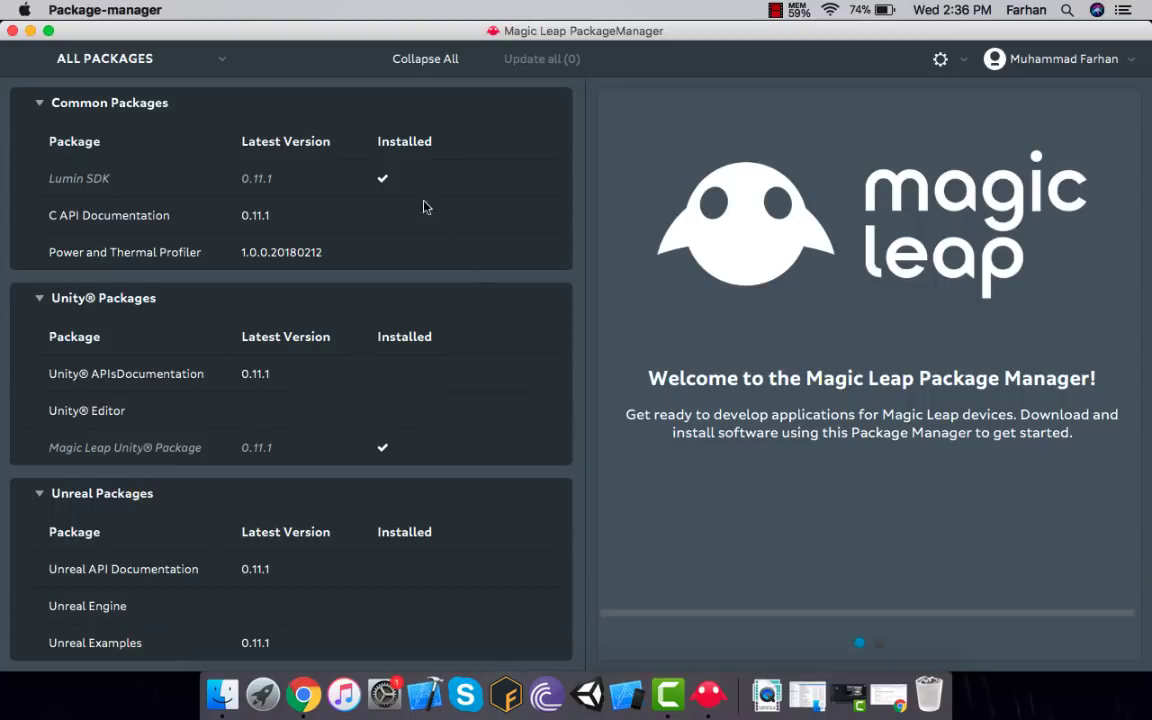
Step: Show the details of the Lumin SDK package and collapse the Unreal Packages group
click(165, 178)
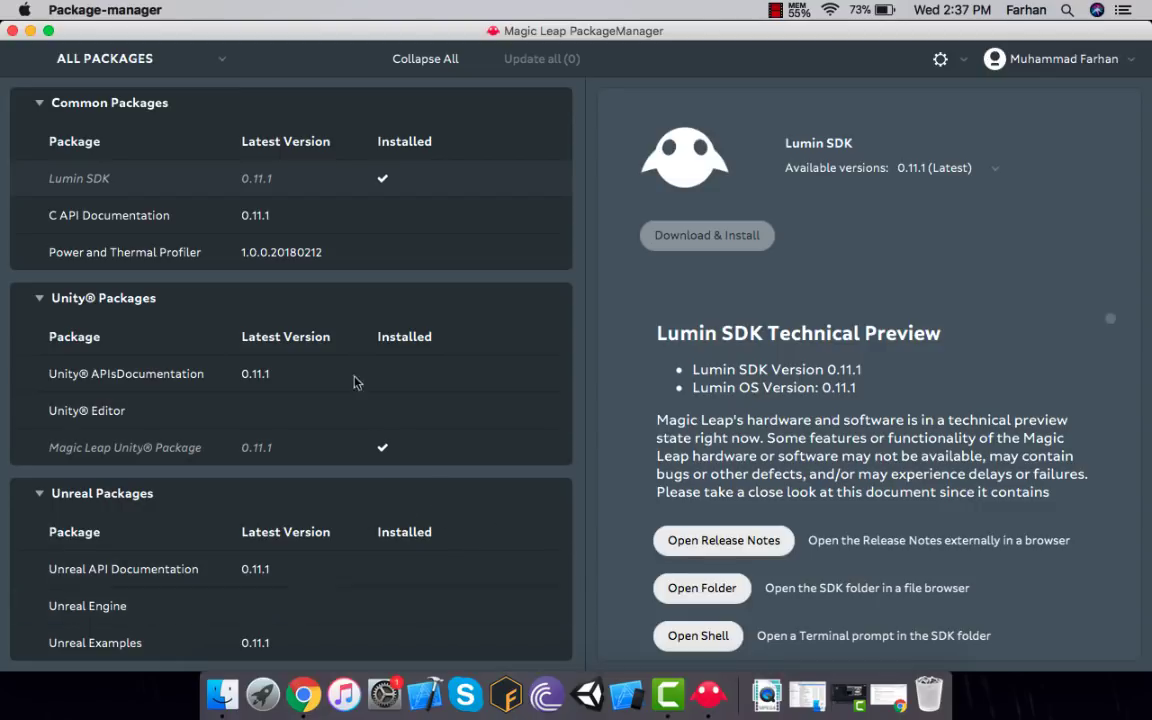
click(39, 494)
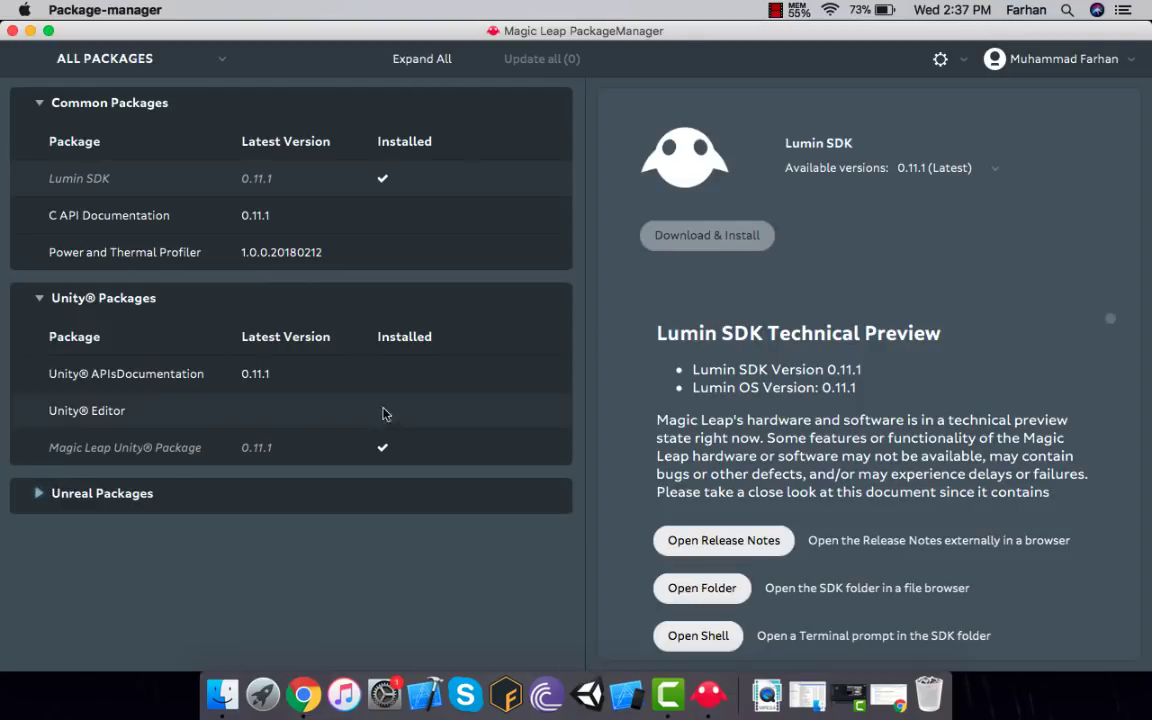
Step: View the Unity Editor package's partner page in the browser and return to the Lumin SDK details in the Package Manager
click(372, 412)
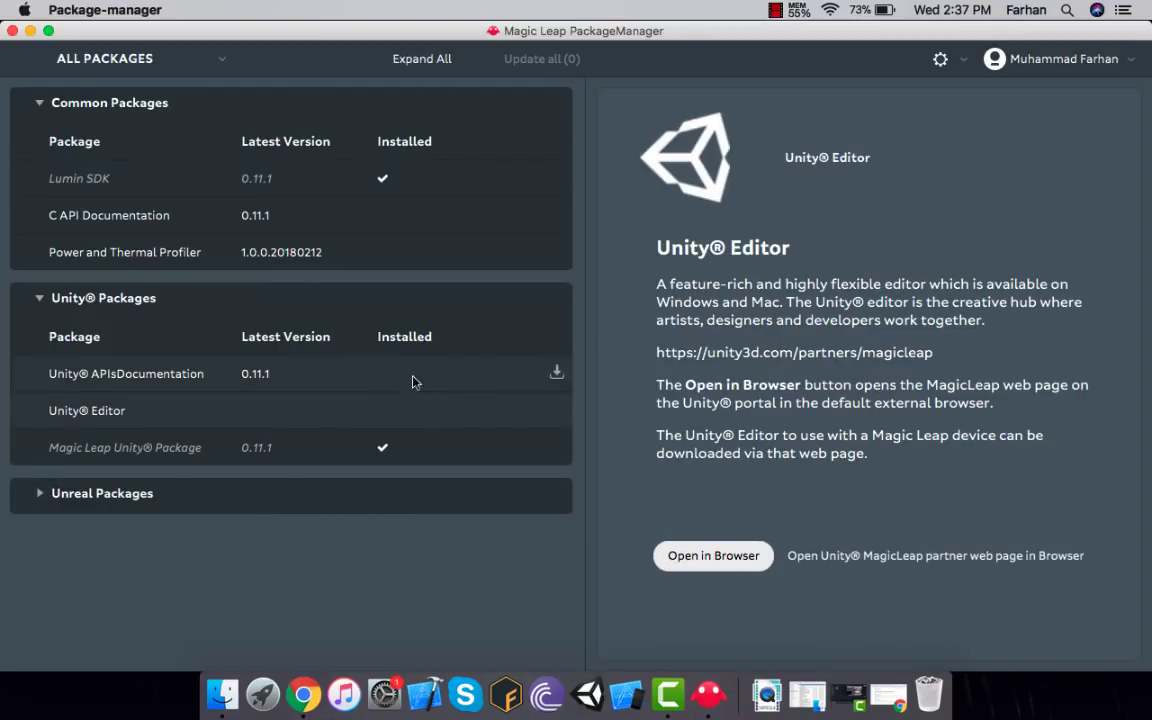
click(714, 556)
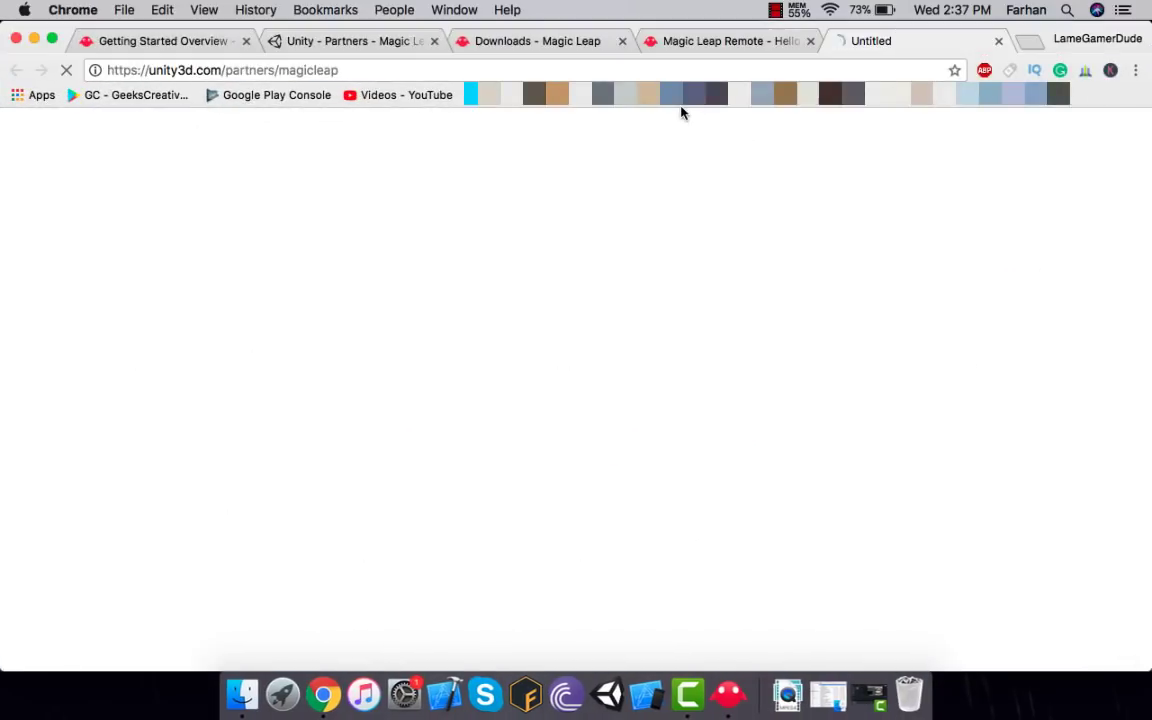
scroll(422, 468, down, 10)
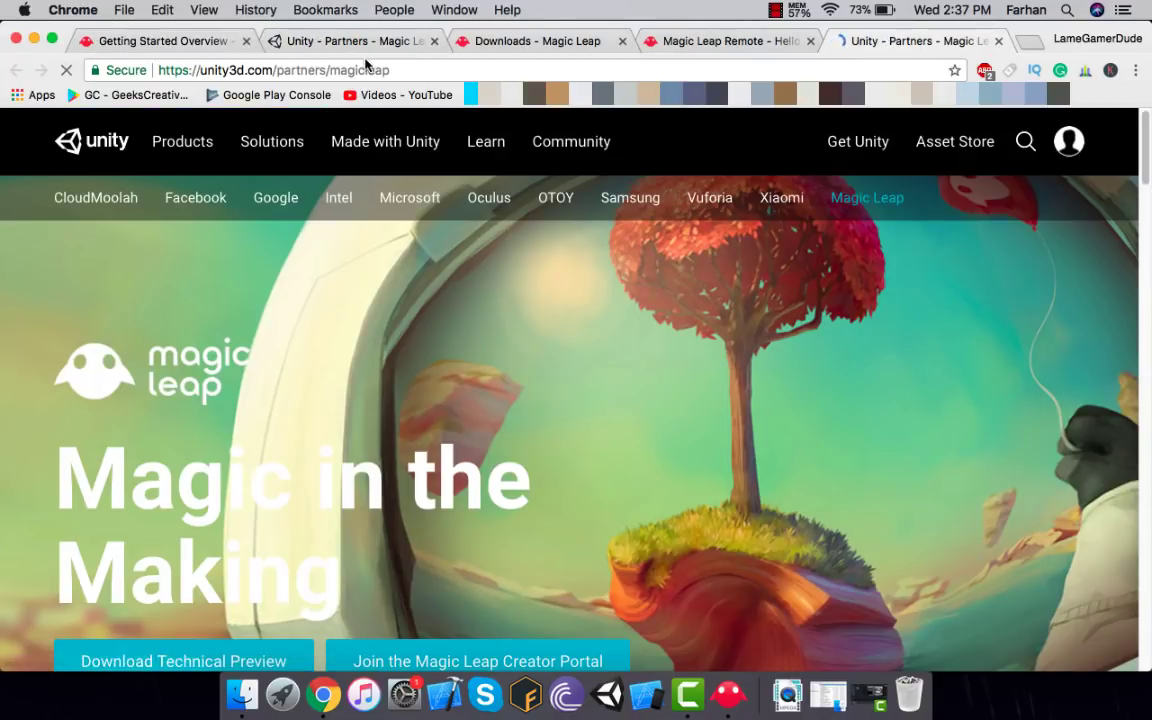
click(366, 68)
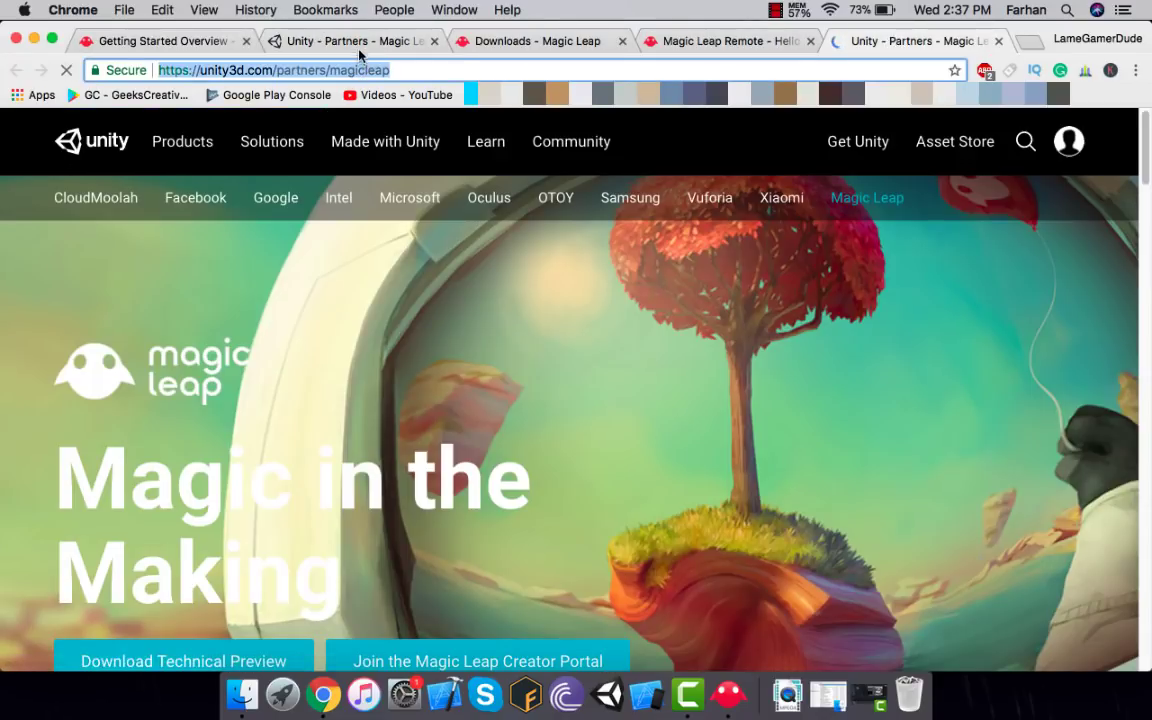
double_click(360, 69)
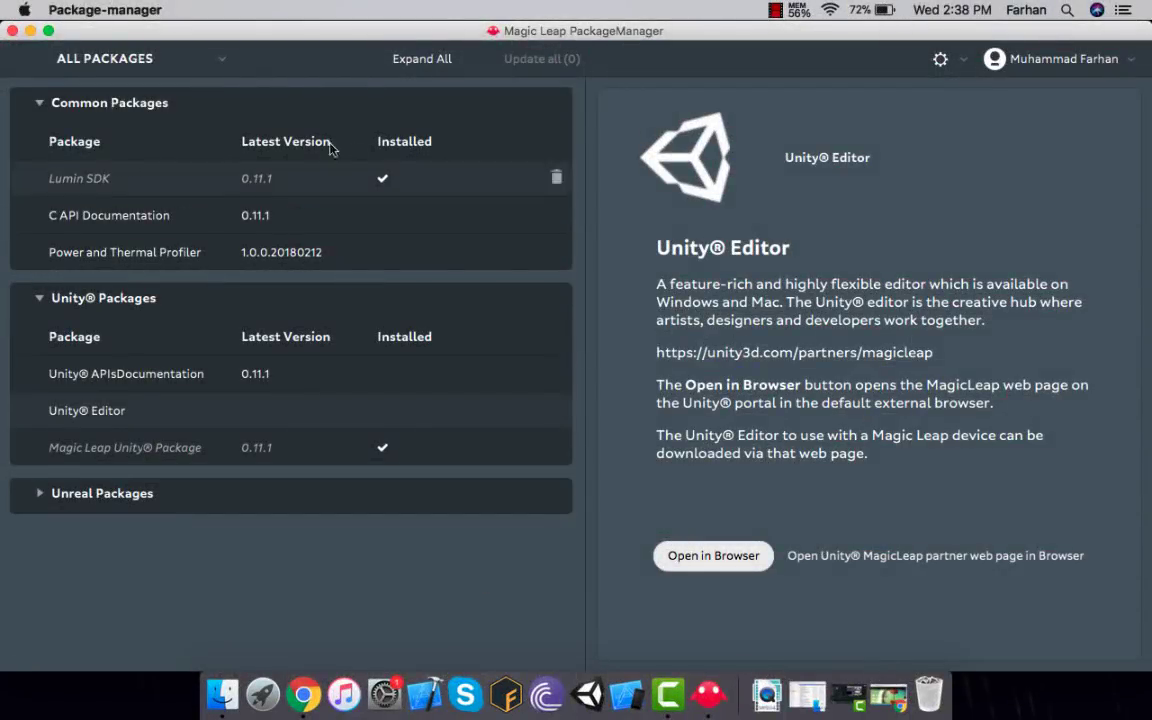
click(340, 170)
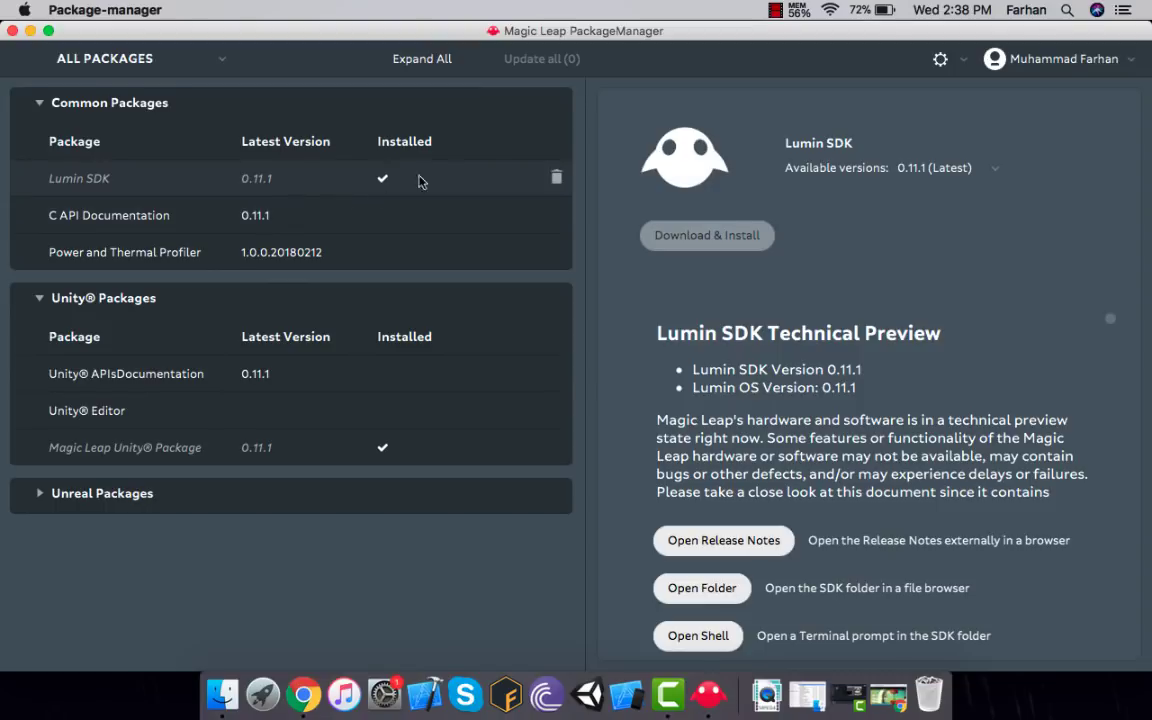
Step: Launch Magic Leap Remote through a system search for "magic" and reposition its window on the desktop
key(super+space)
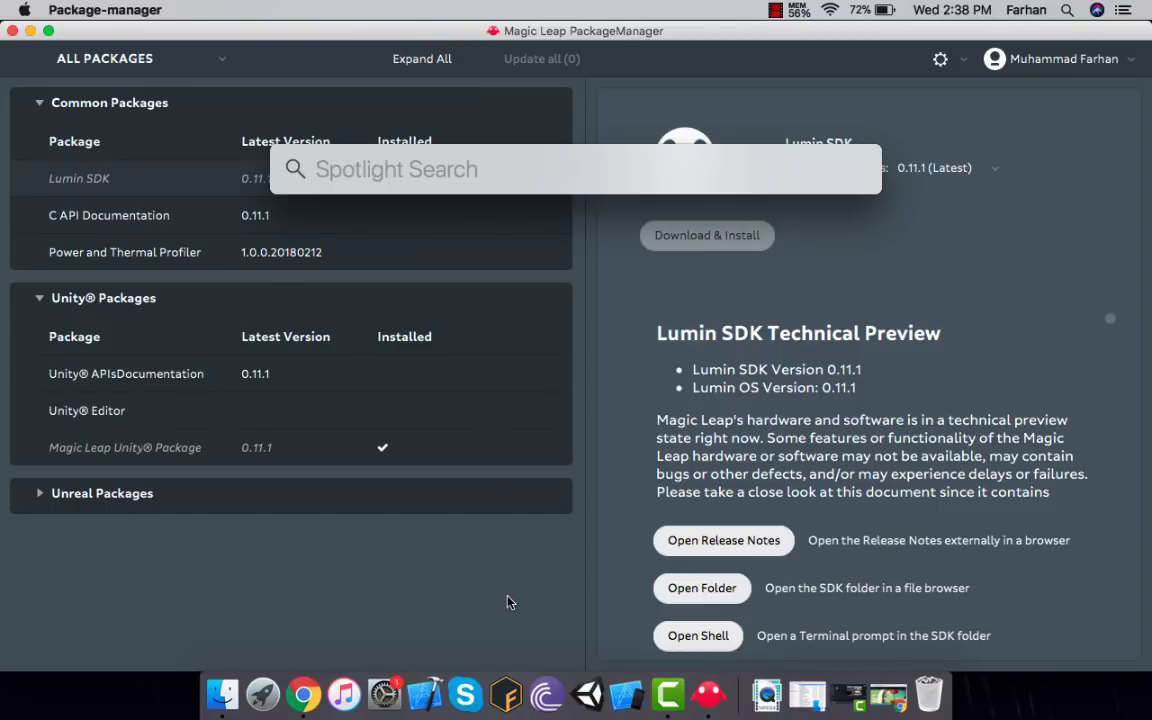
text(magic)
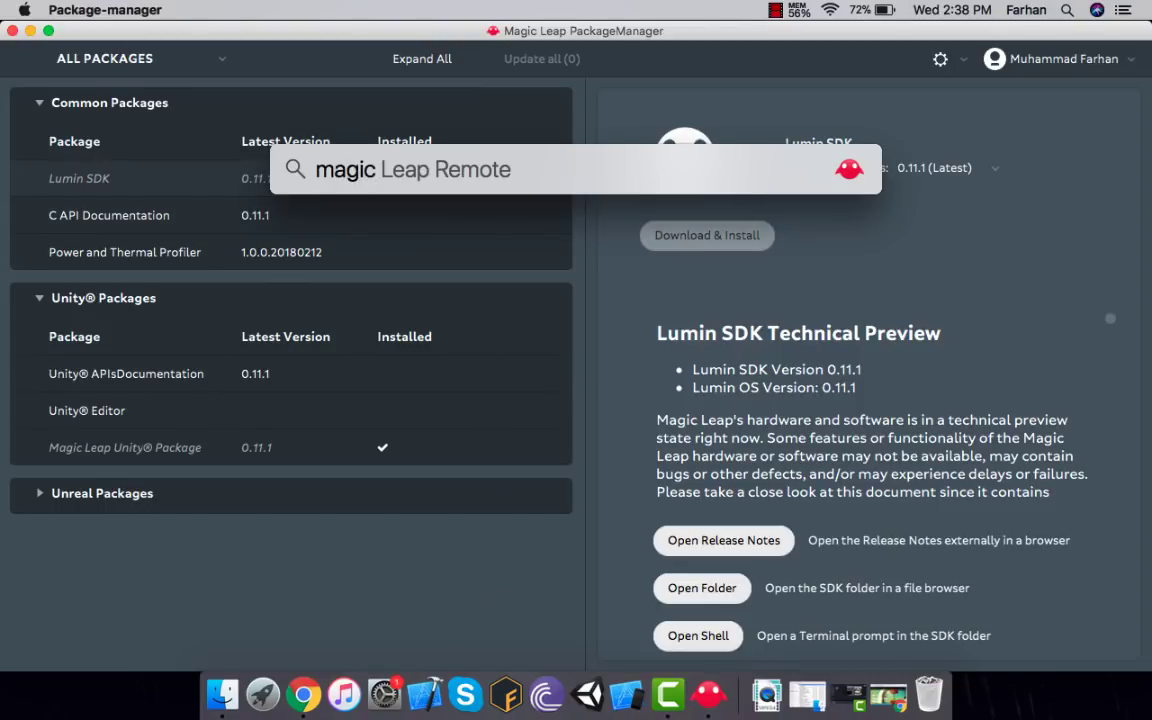
key(Return)
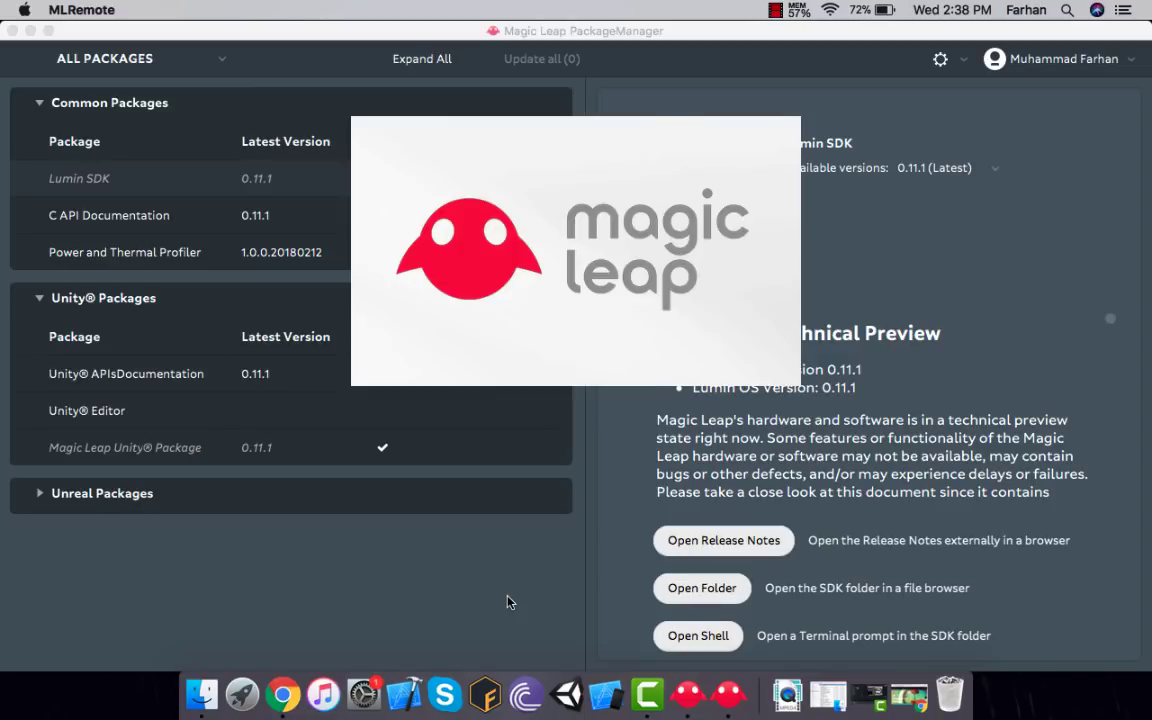
click(933, 697)
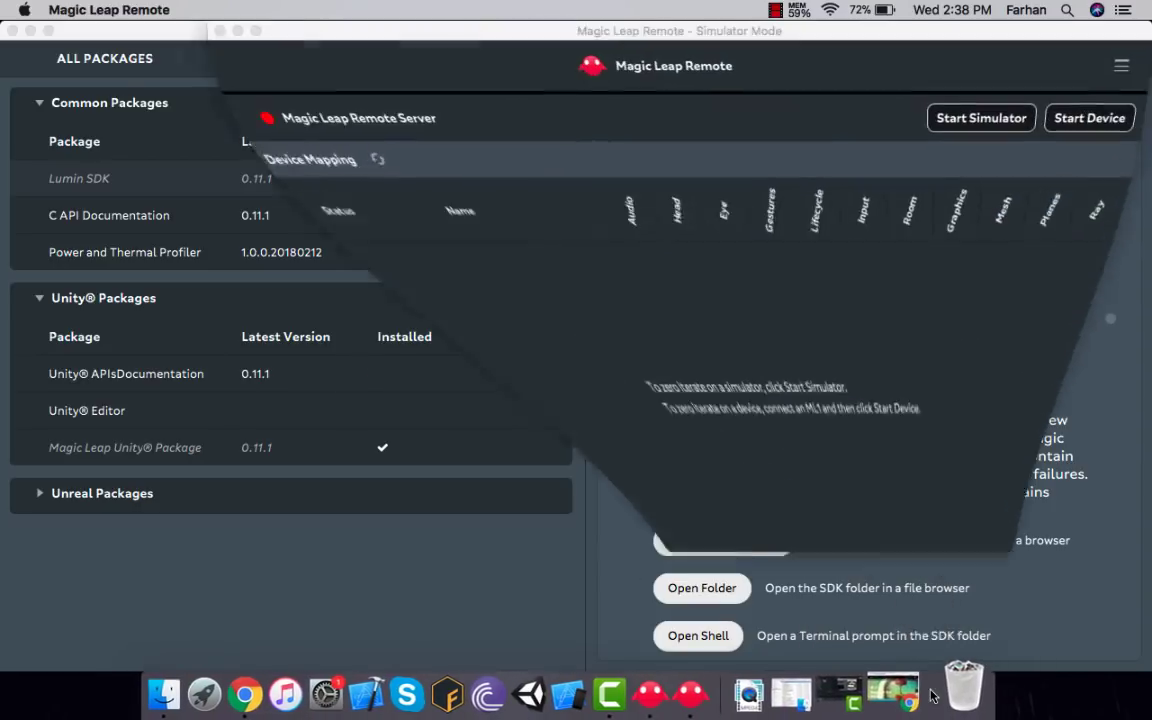
drag(781, 62, 617, 68)
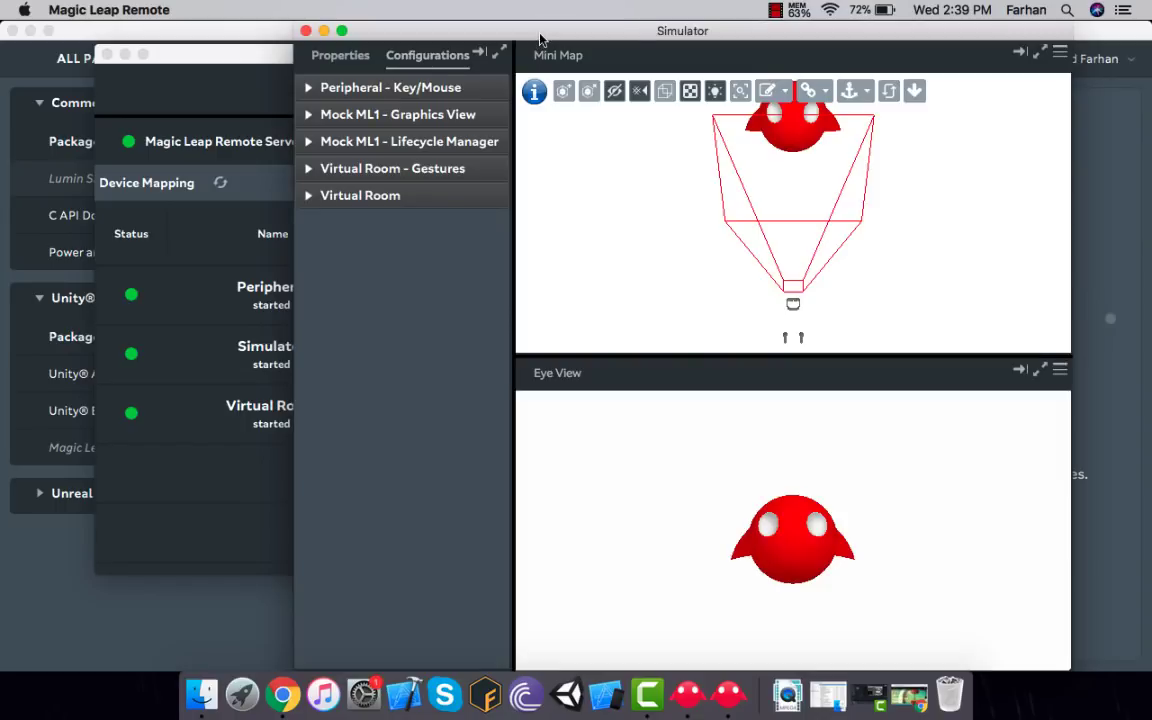
Step: Allow Magic Leap Remote to accept incoming network connections and reposition the Simulator window
drag(543, 36, 573, 35)
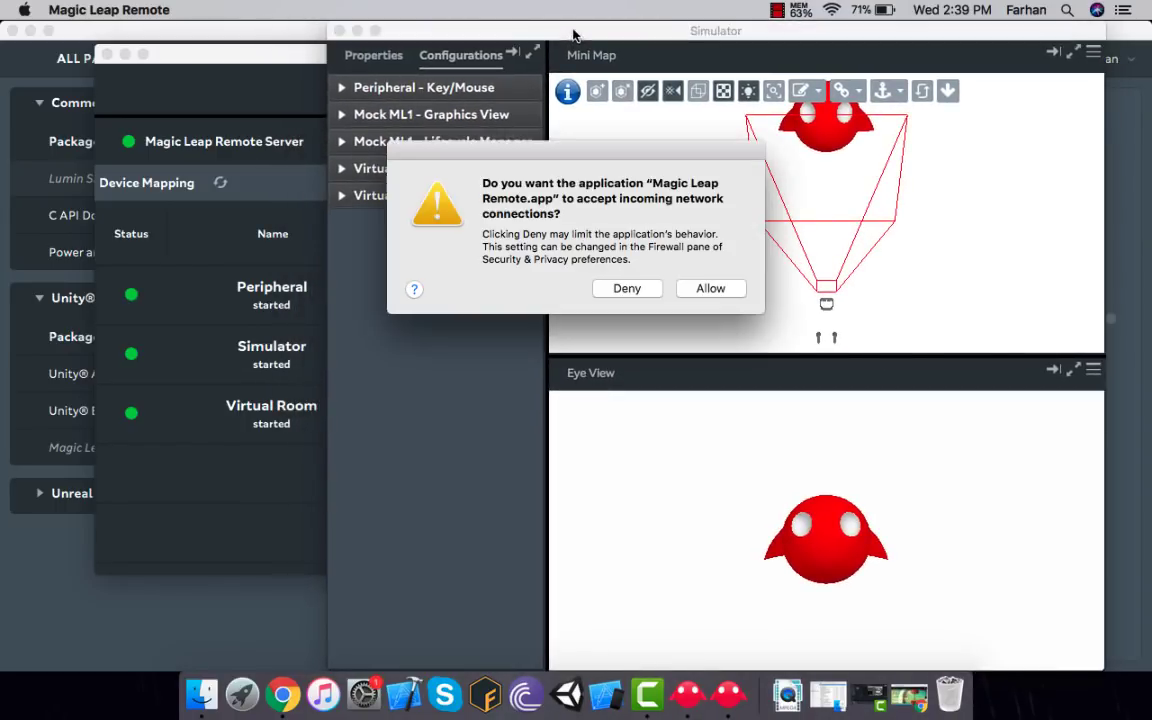
click(710, 288)
drag(643, 31, 458, 31)
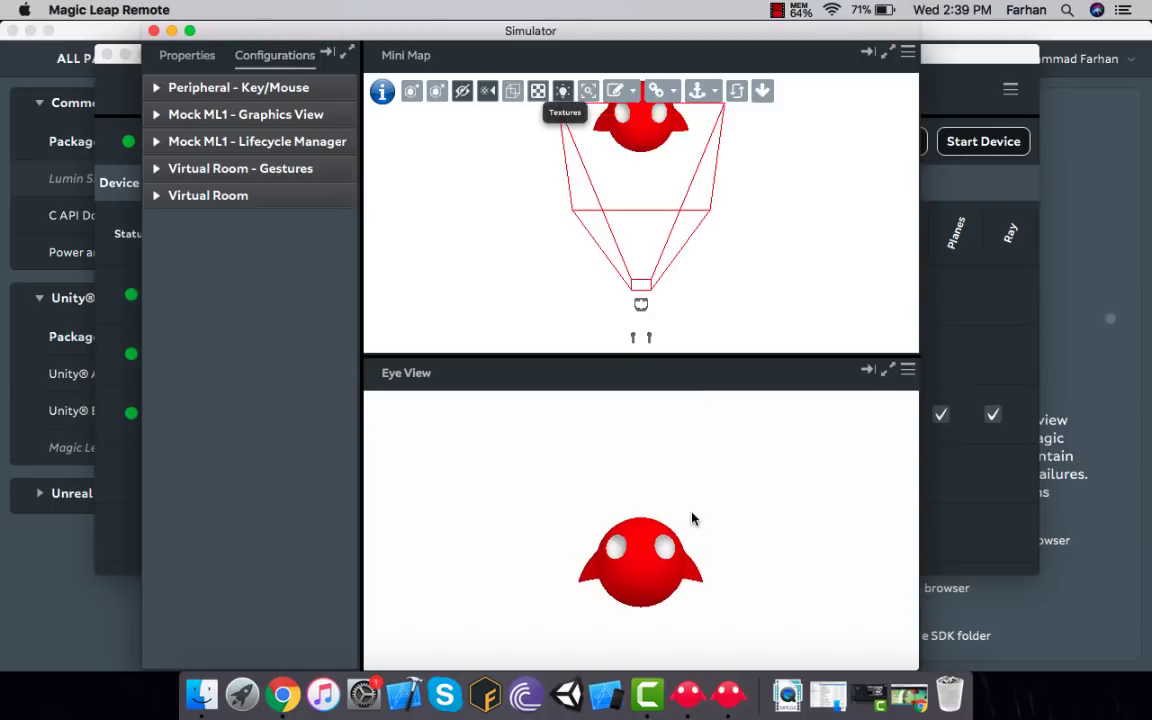
Step: Look around the red Magic Leap figure in the Eye View by turning the simulated head
mouse_move(692, 517)
right_down()
mouse_move(712, 530)
mouse_move(699, 498)
right_up()
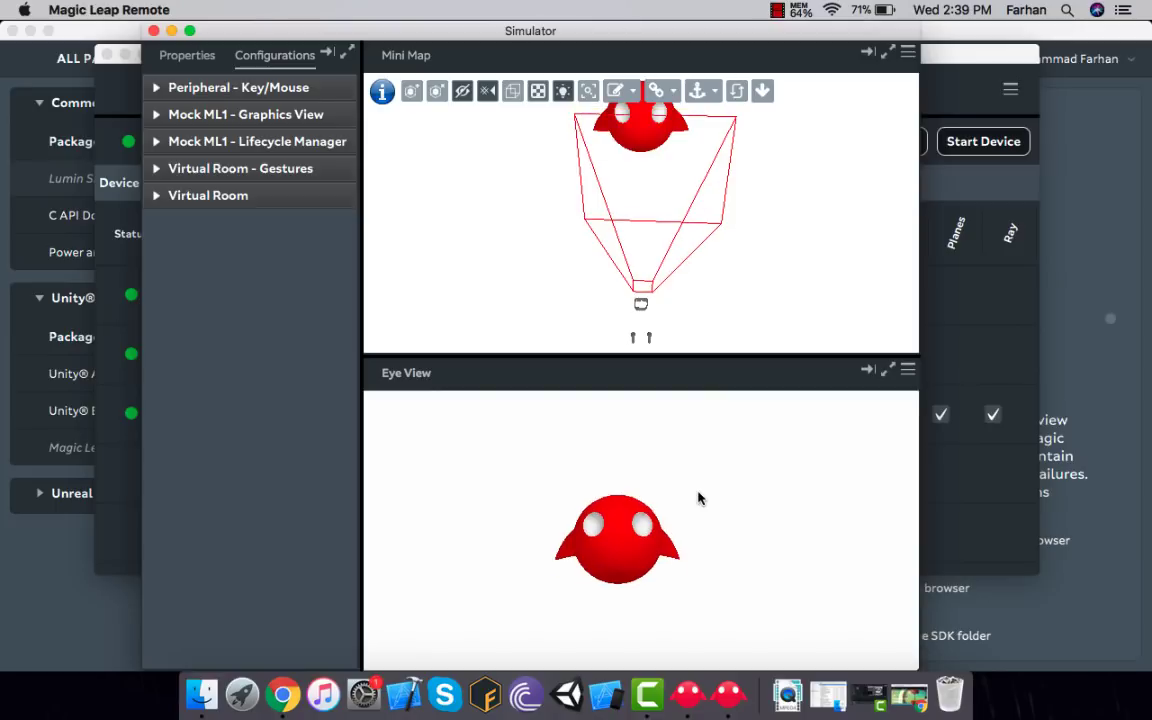
drag(727, 27, 740, 27)
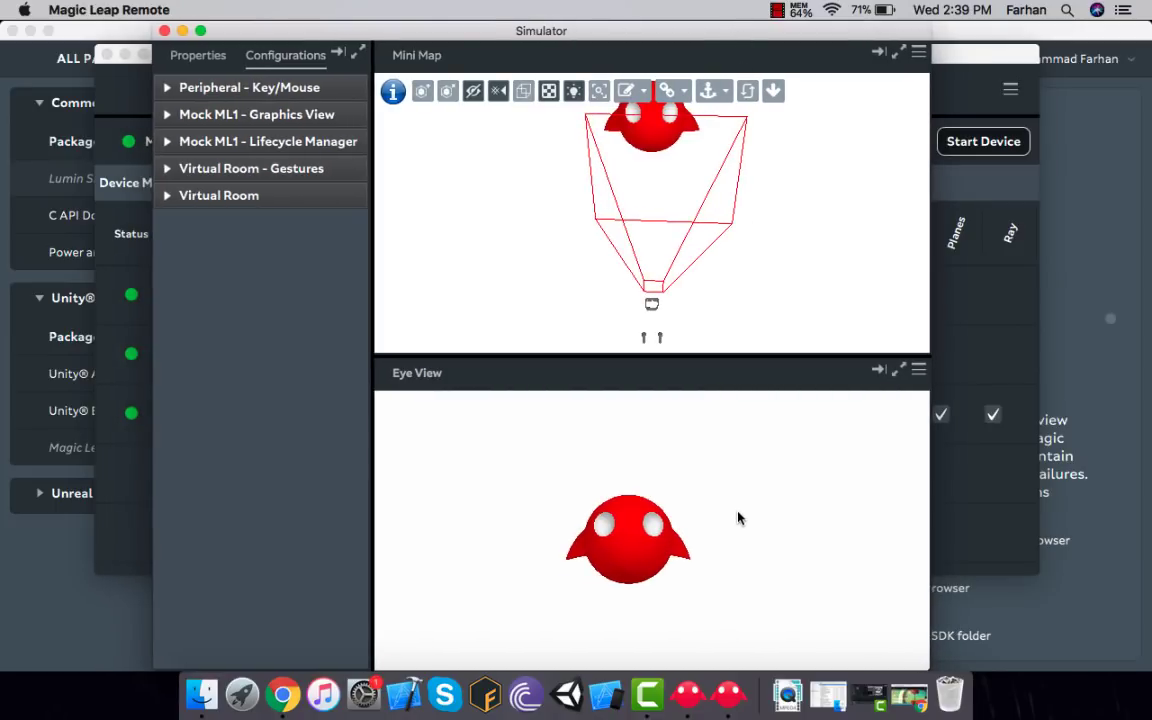
mouse_move(692, 524)
right_down()
mouse_move(705, 537)
mouse_move(702, 514)
mouse_move(687, 530)
mouse_move(679, 509)
mouse_move(689, 530)
mouse_move(693, 513)
mouse_move(746, 506)
mouse_move(698, 558)
mouse_move(712, 527)
mouse_move(715, 553)
mouse_move(717, 532)
mouse_move(702, 540)
right_up()
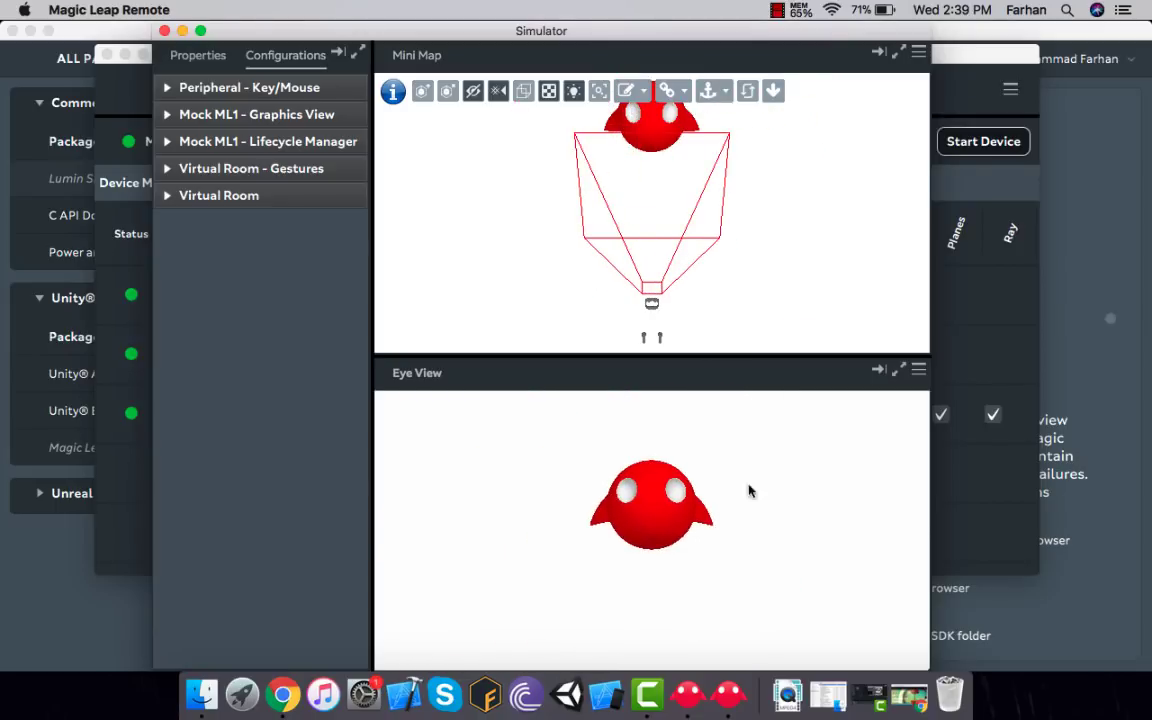
Step: Quit Magic Leap Remote and agree to stop the Magic Leap Remote Server
click(918, 53)
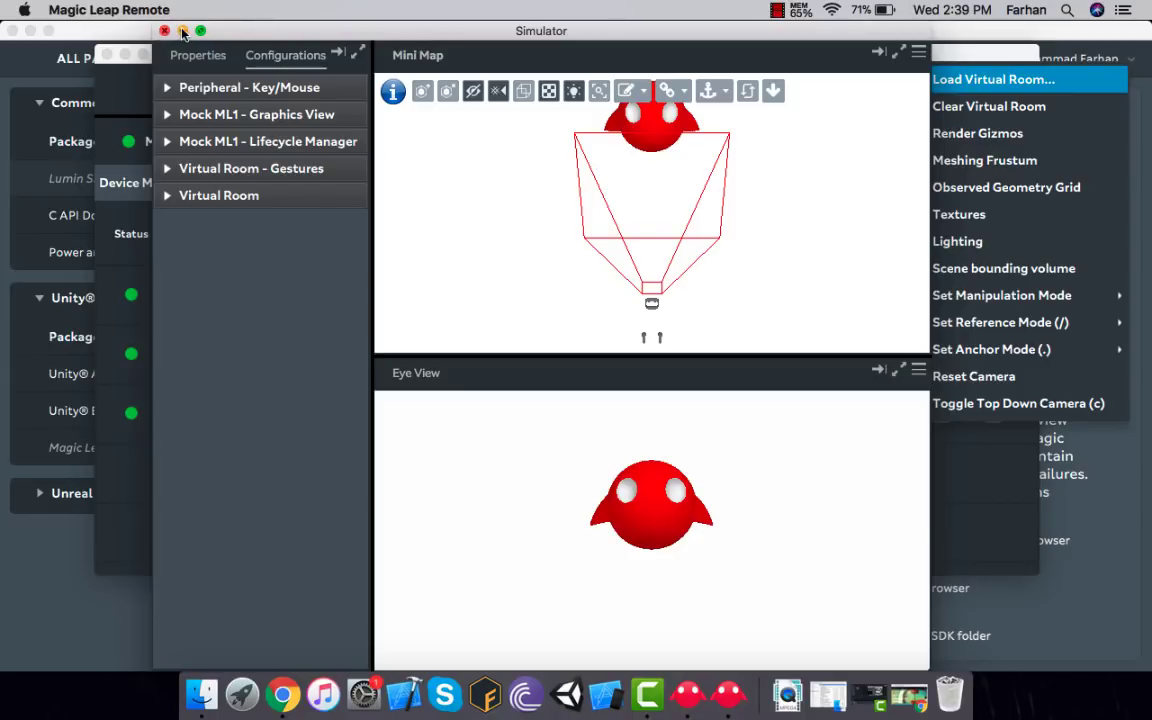
click(97, 12)
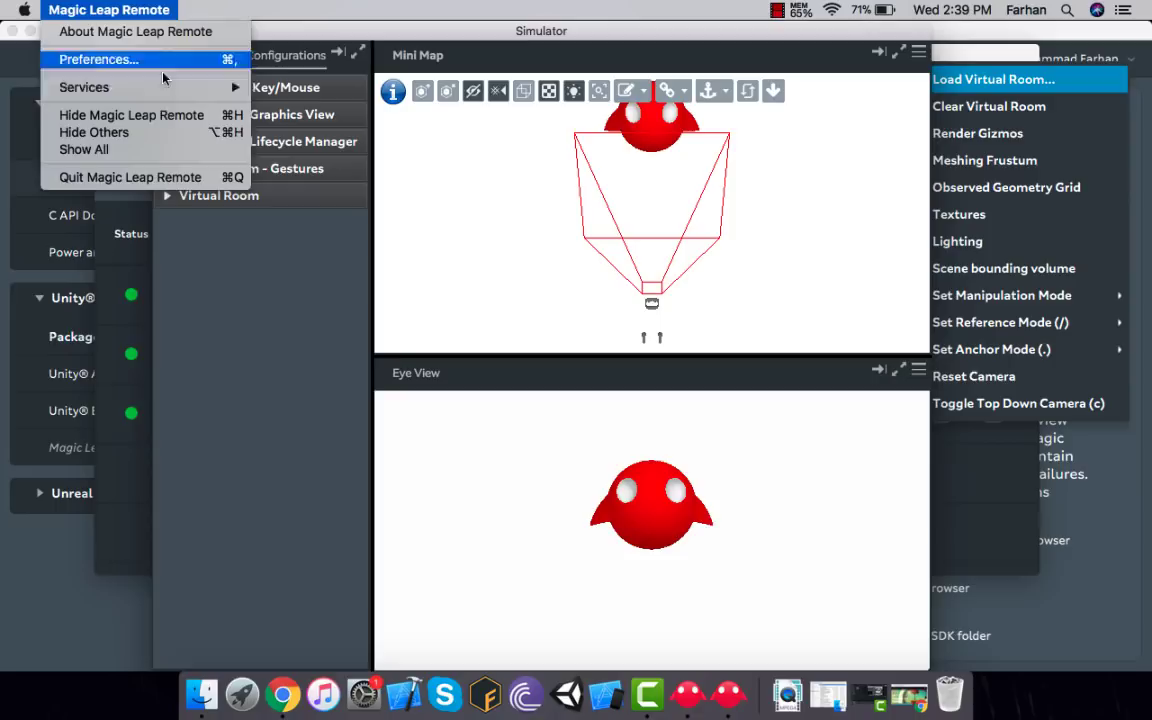
click(146, 178)
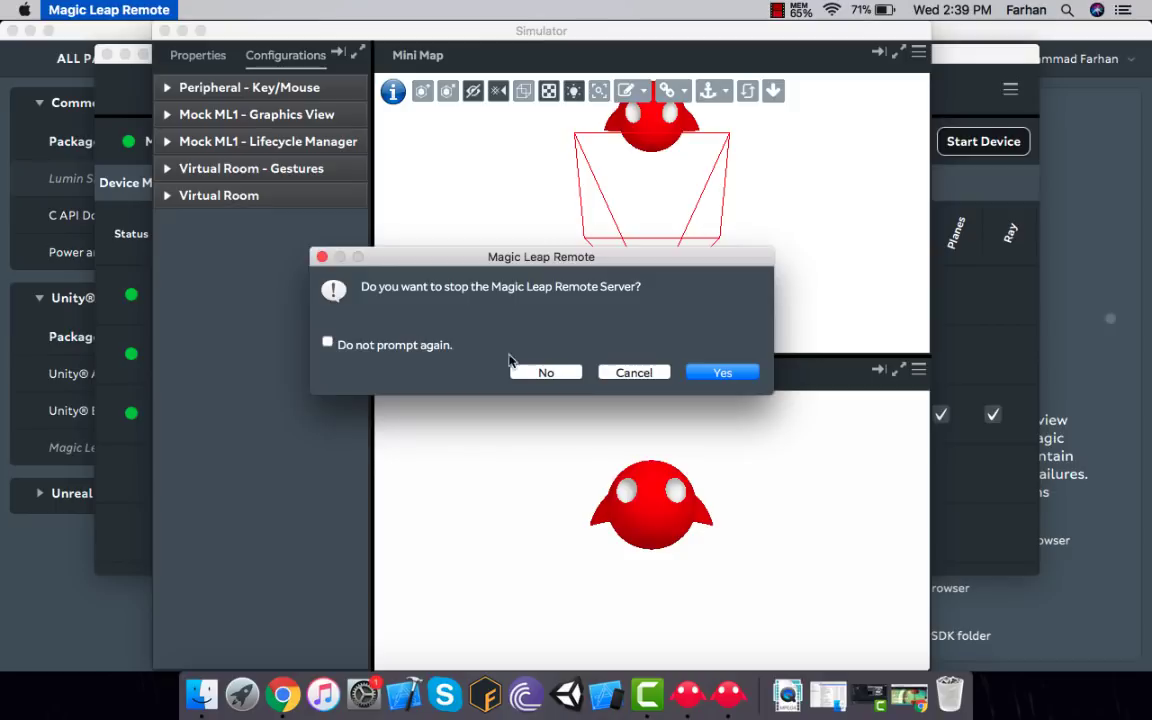
click(713, 375)
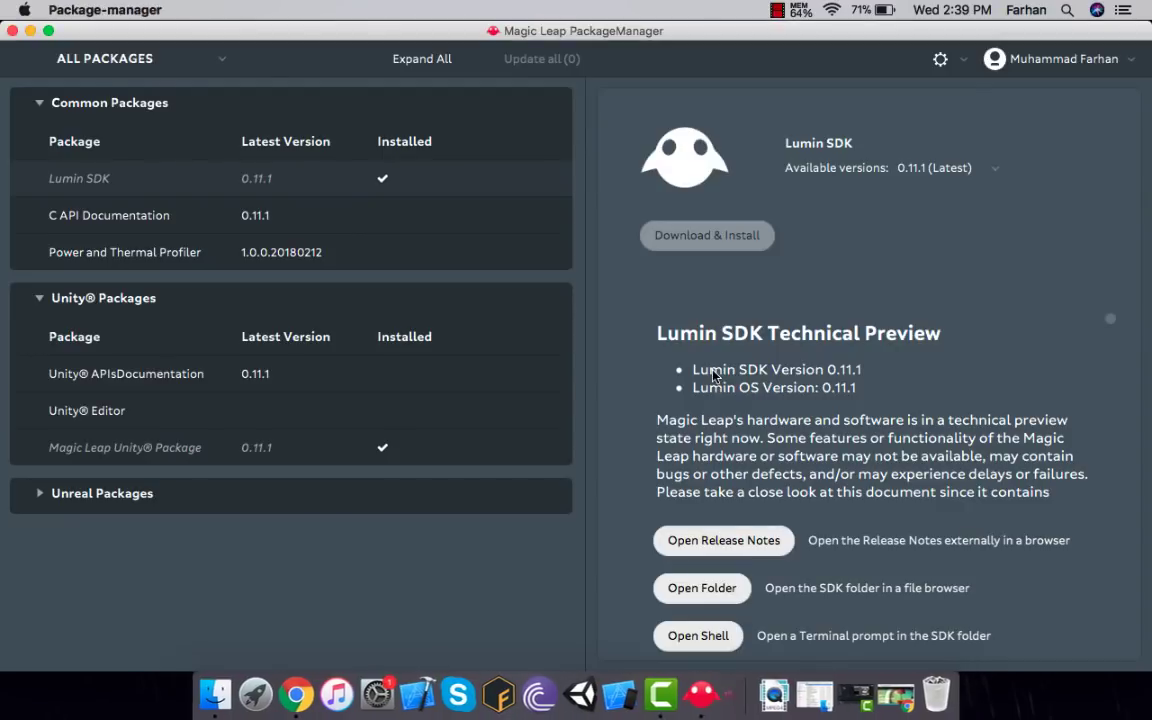
key(super+space)
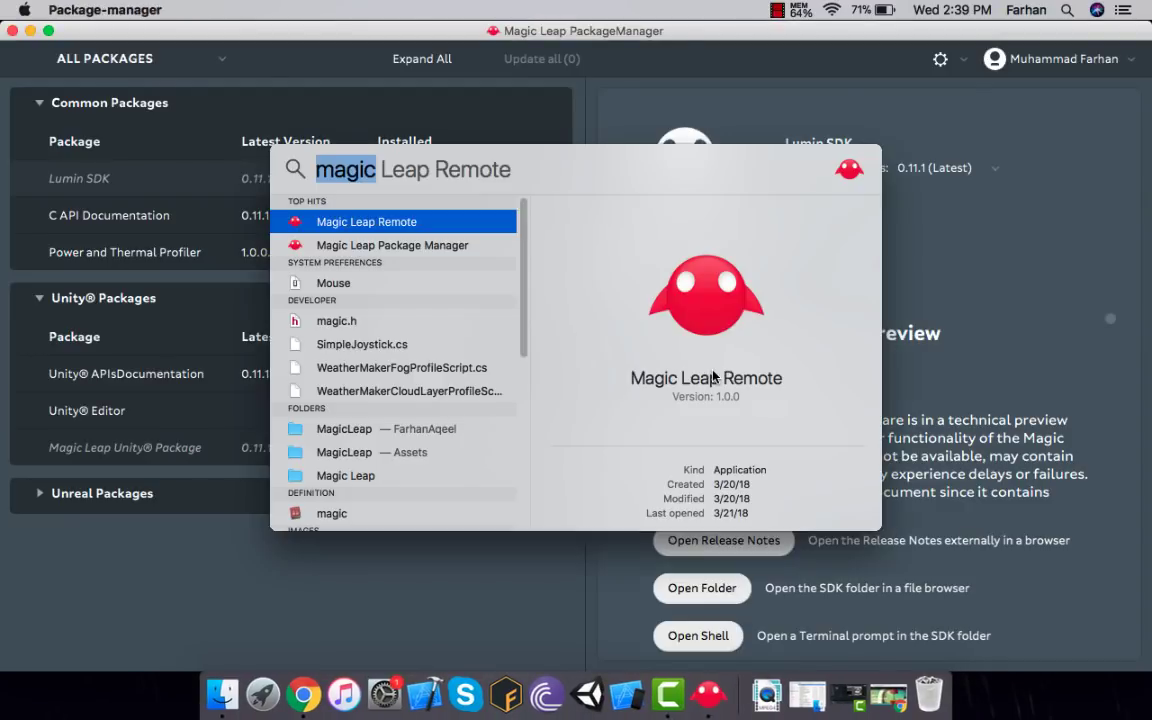
key(BackSpace)
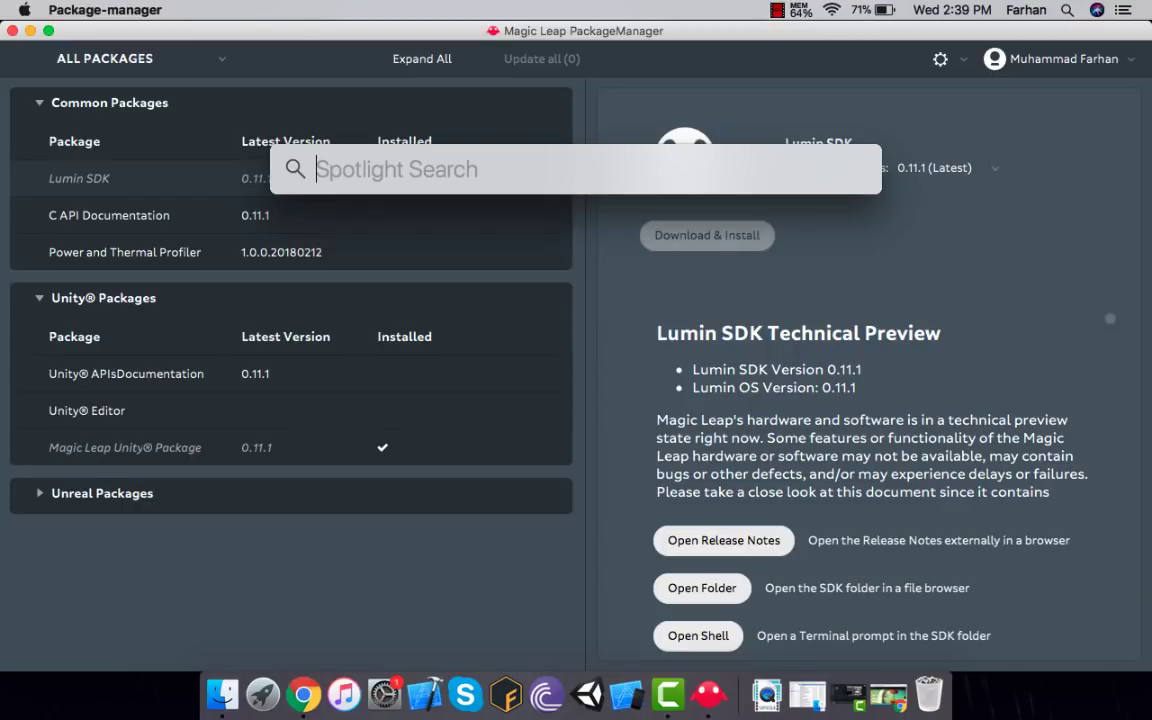
key(Escape)
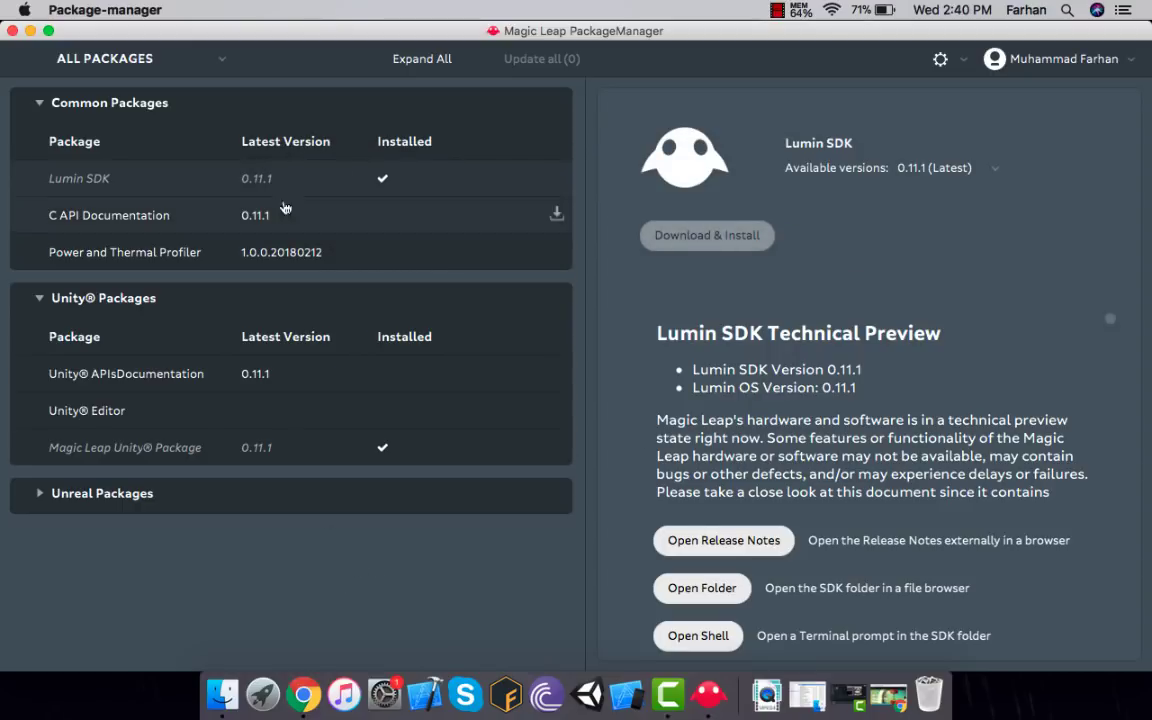
Step: Minimize the Package Manager, switch to Finder and browse from the computer's HardDrive through Users to the user's home folder
click(30, 31)
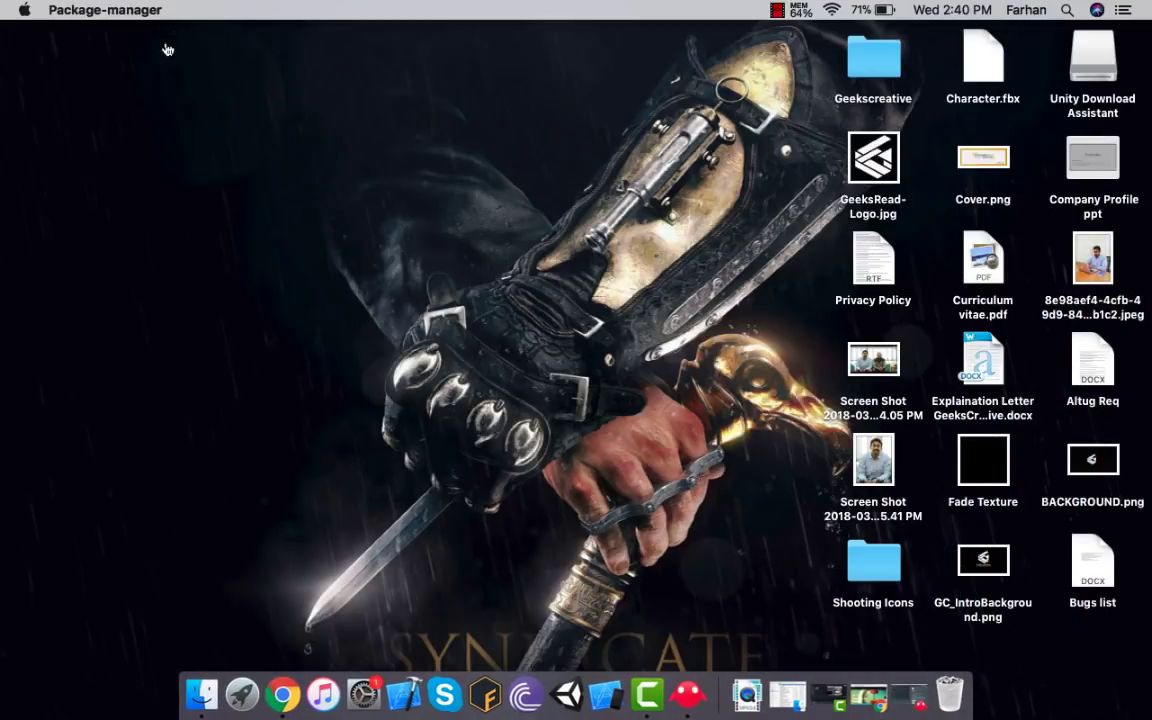
click(233, 10)
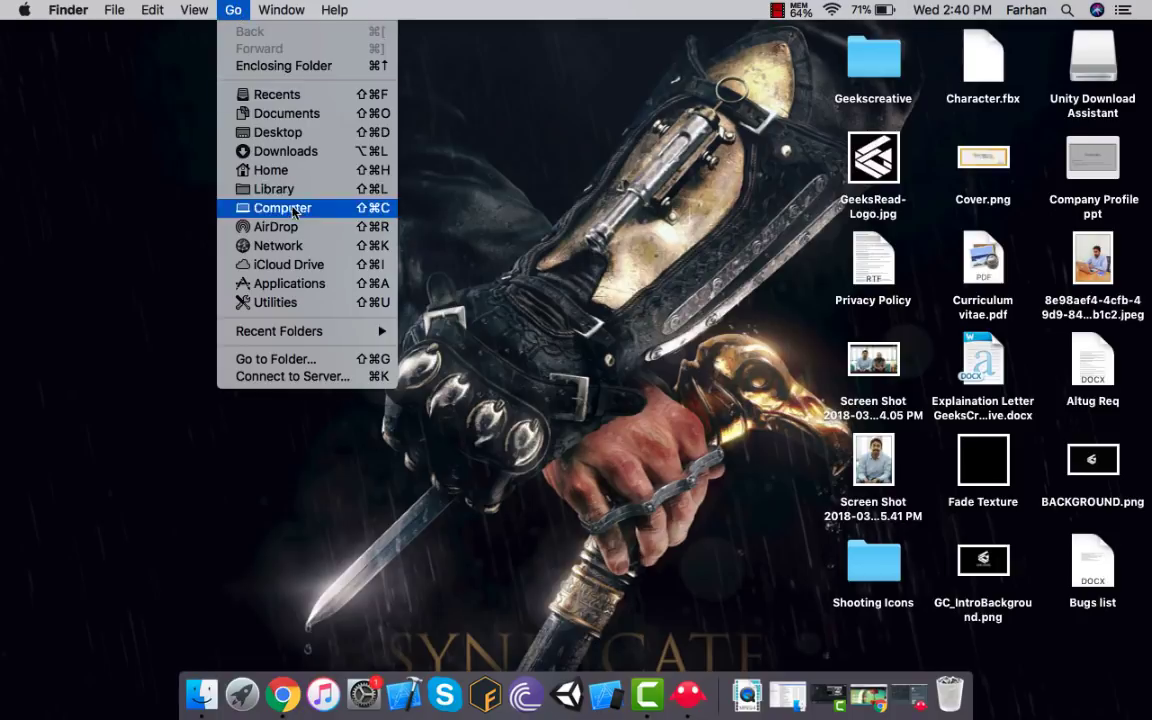
click(331, 207)
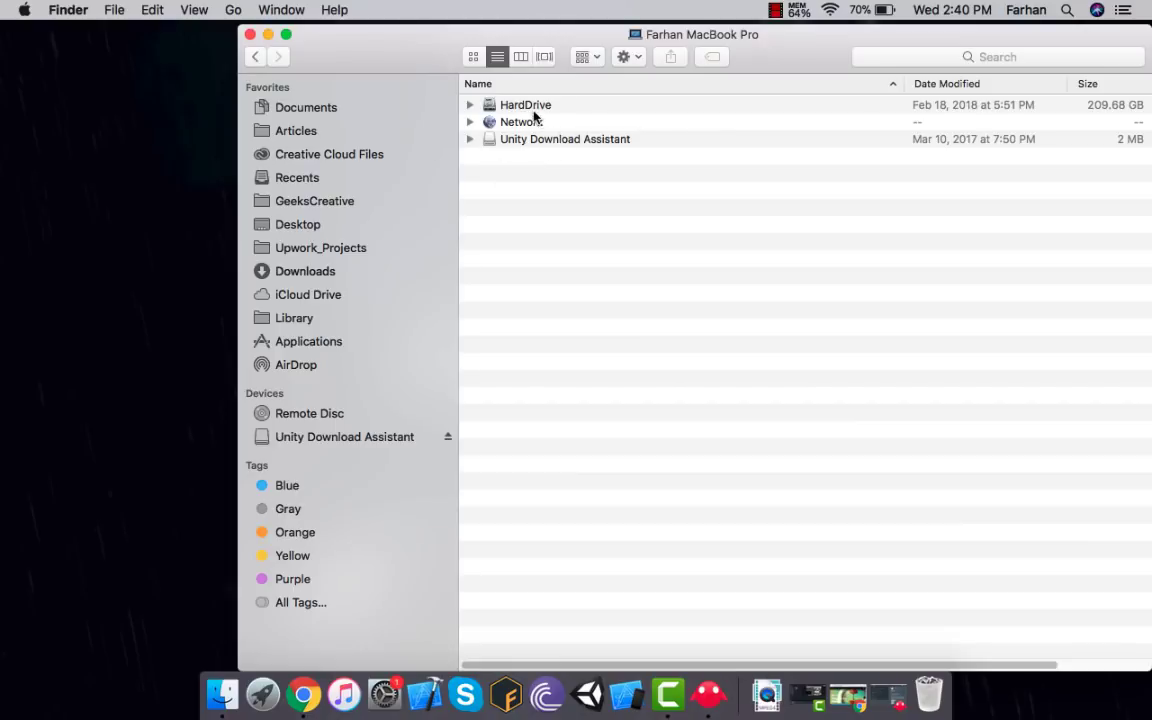
click(532, 107)
double_click(533, 108)
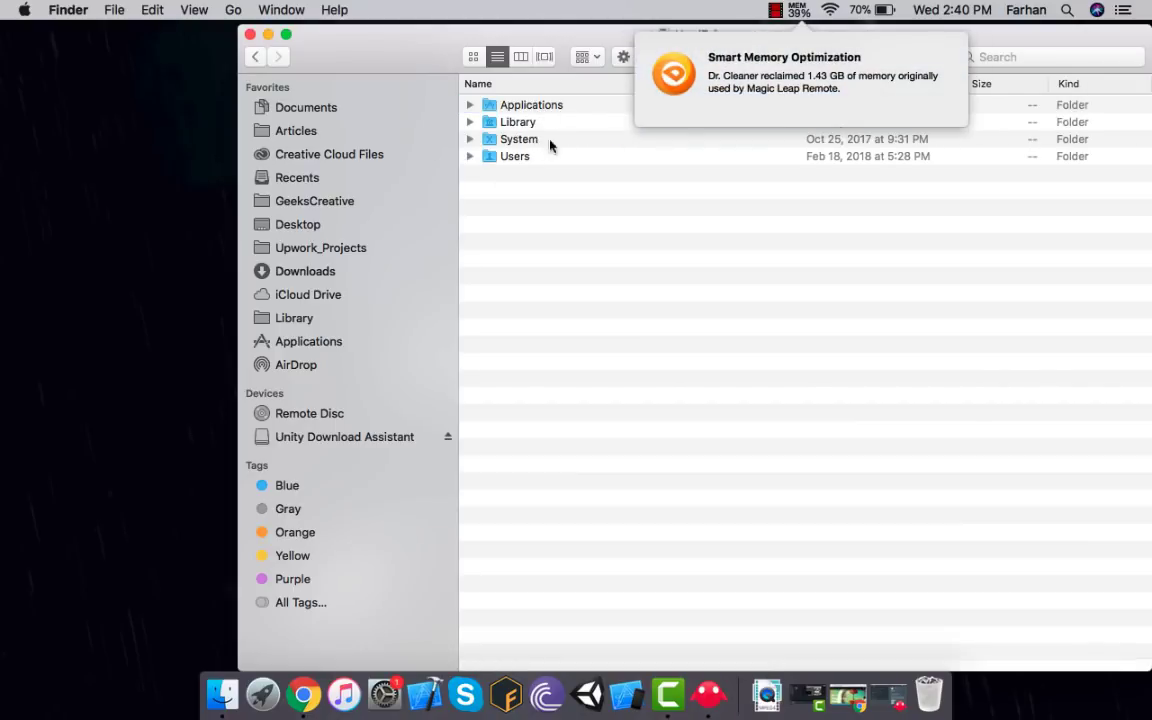
double_click(515, 156)
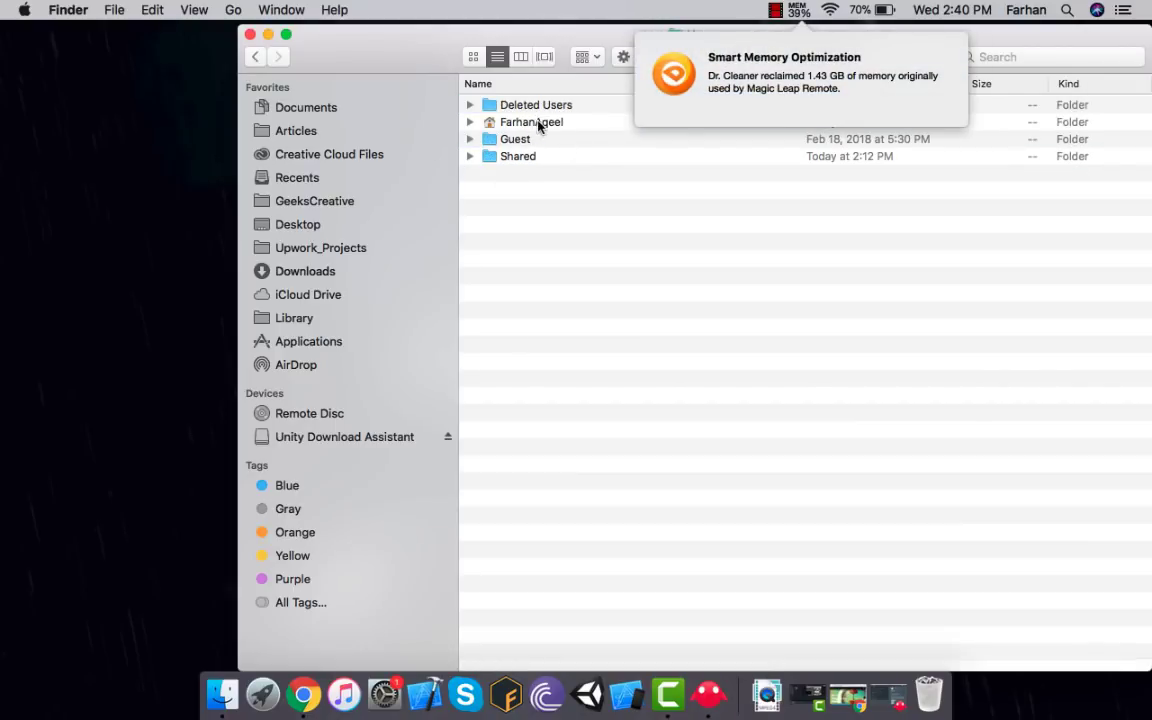
double_click(538, 122)
drag(452, 48, 342, 47)
Step: Check the contents of the MagicLeap and Magic Leap folders in the home folder
double_click(435, 241)
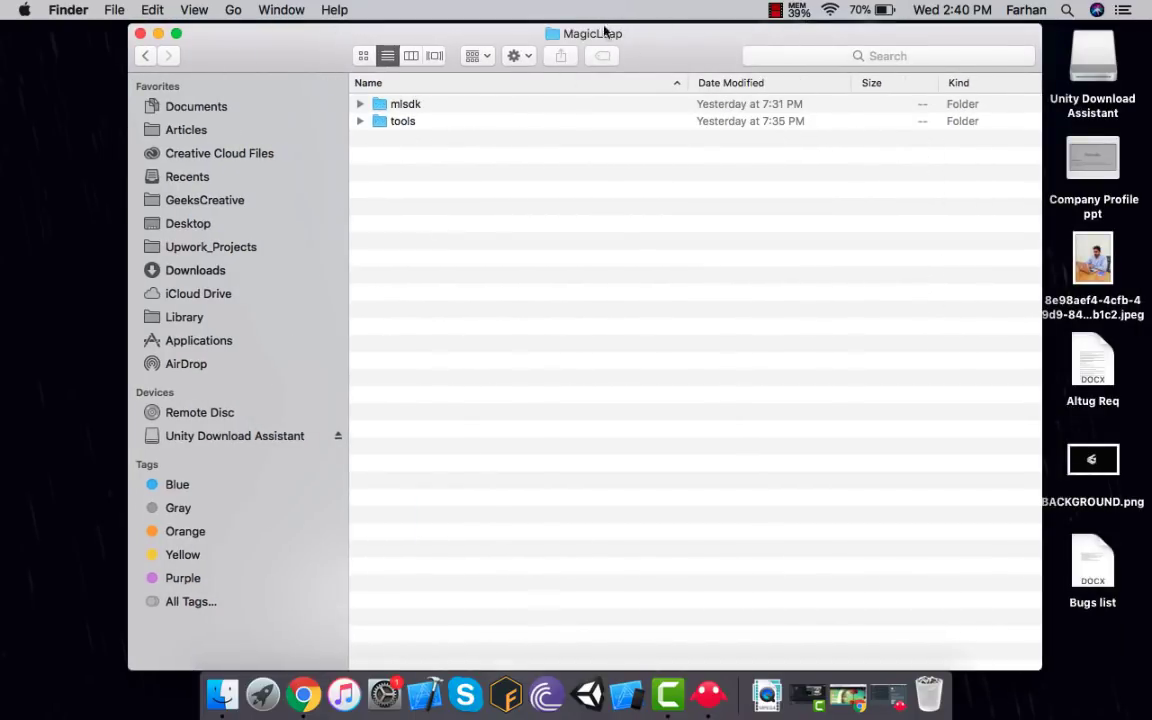
click(142, 56)
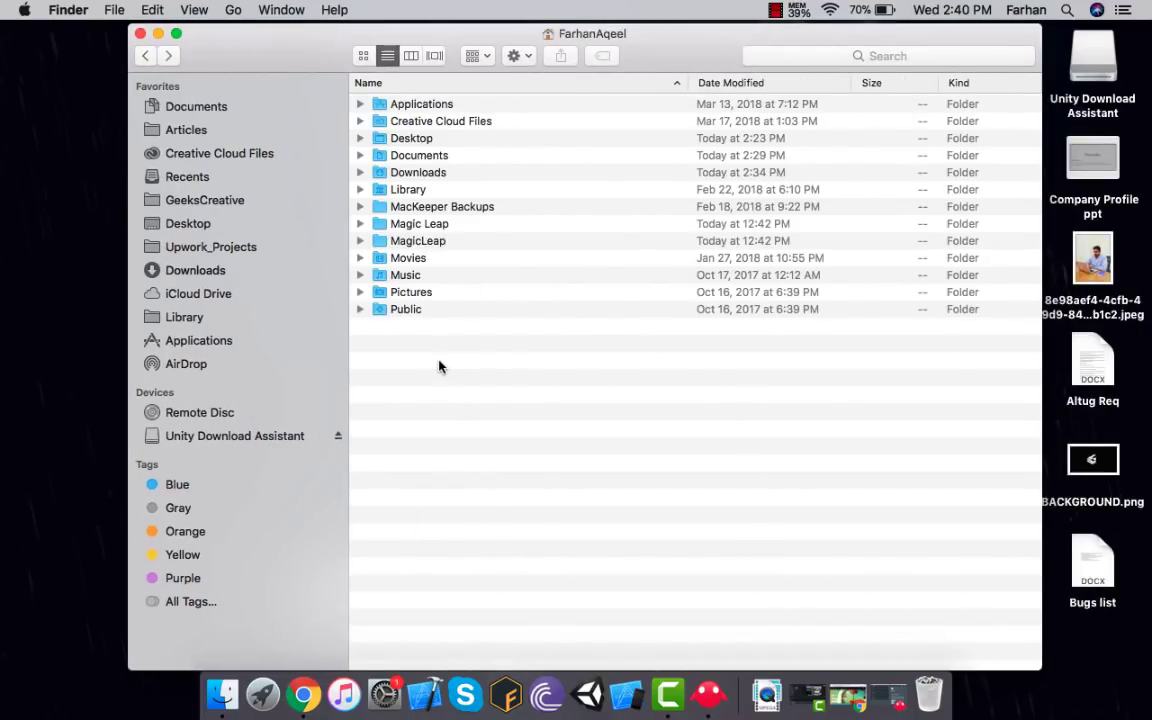
double_click(440, 243)
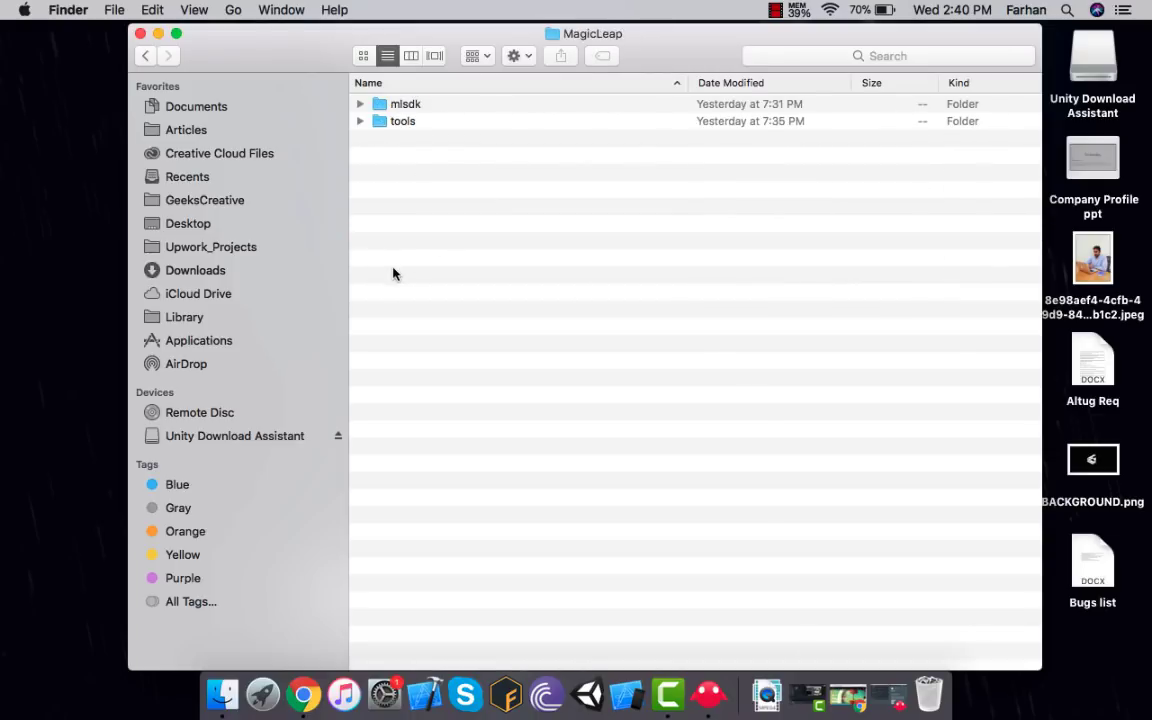
click(146, 56)
double_click(430, 225)
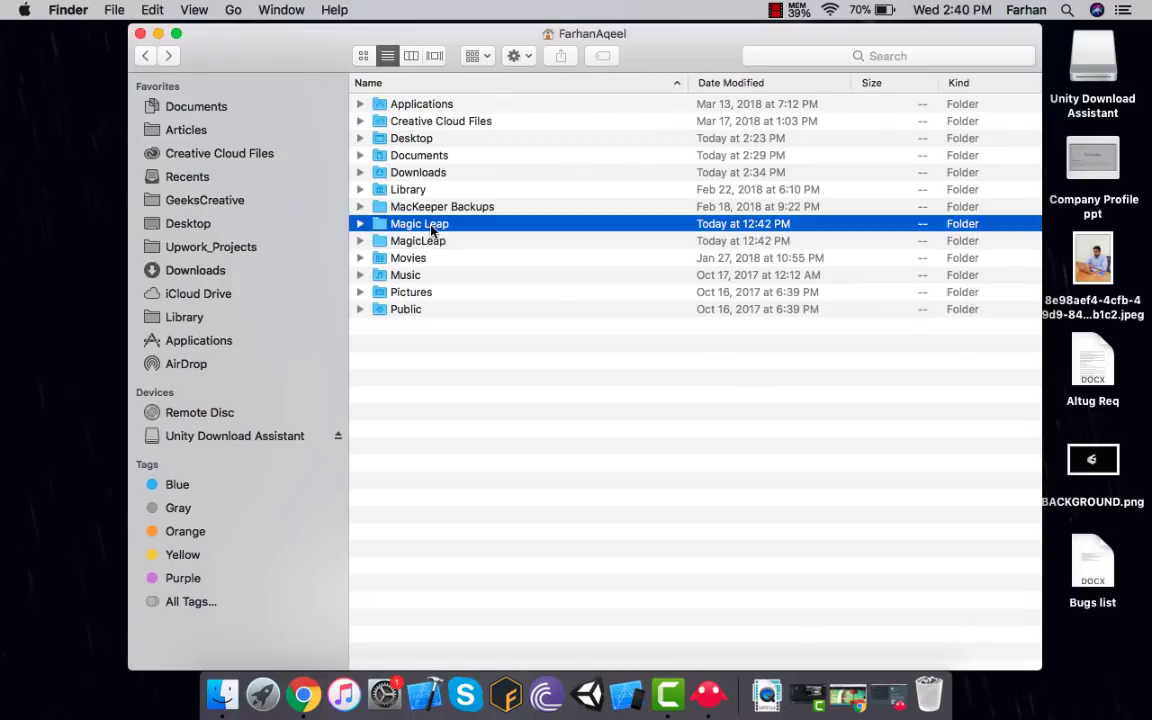
click(145, 56)
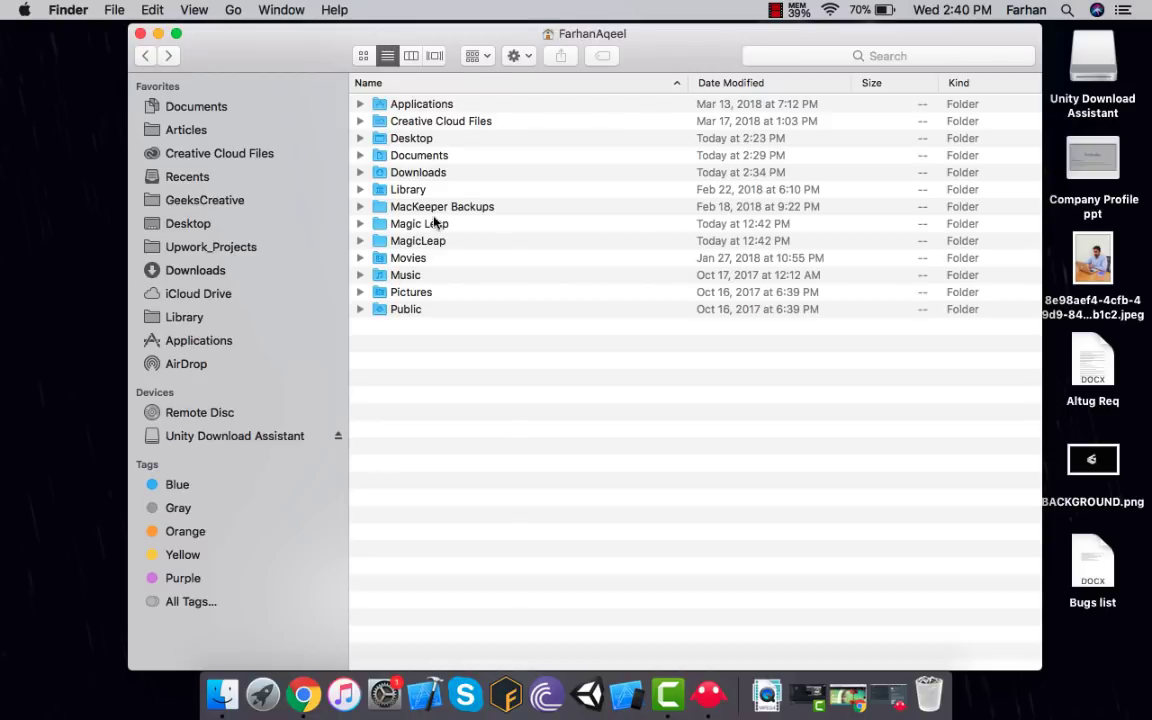
Step: Launch VirtualRoomGenerator from the bin folder of VirtualDevice, inside MagicLeap's mlsdk v0.11.1 folder
double_click(430, 247)
double_click(428, 104)
double_click(427, 105)
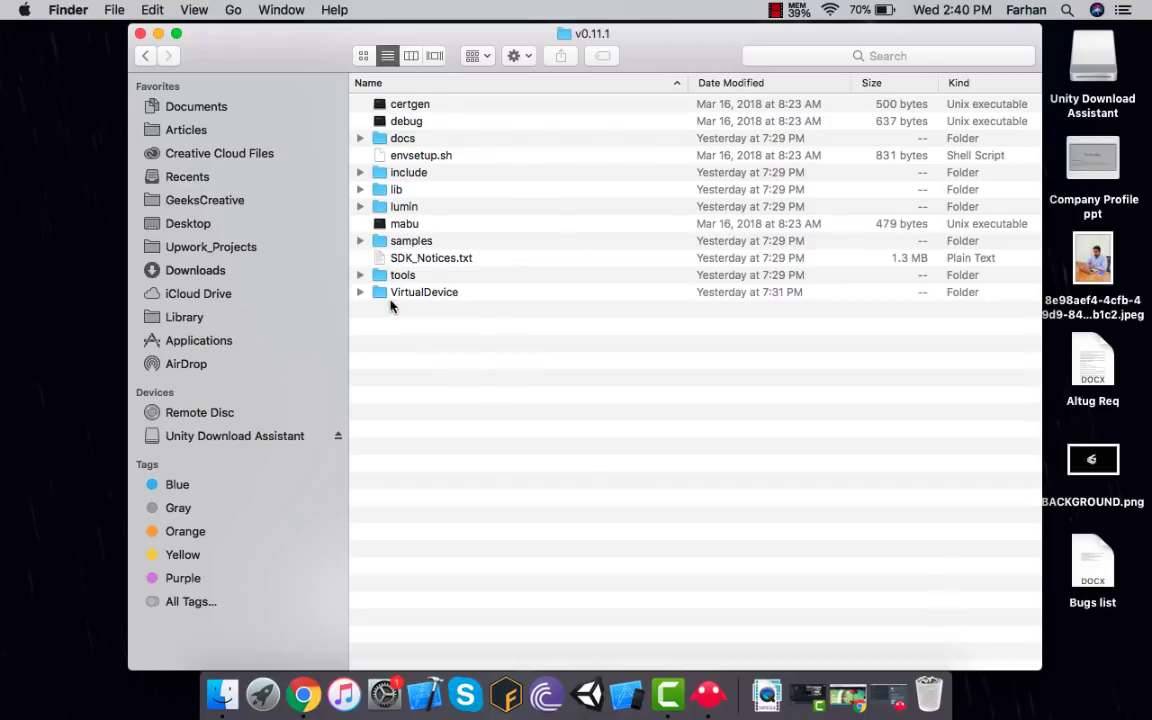
double_click(422, 292)
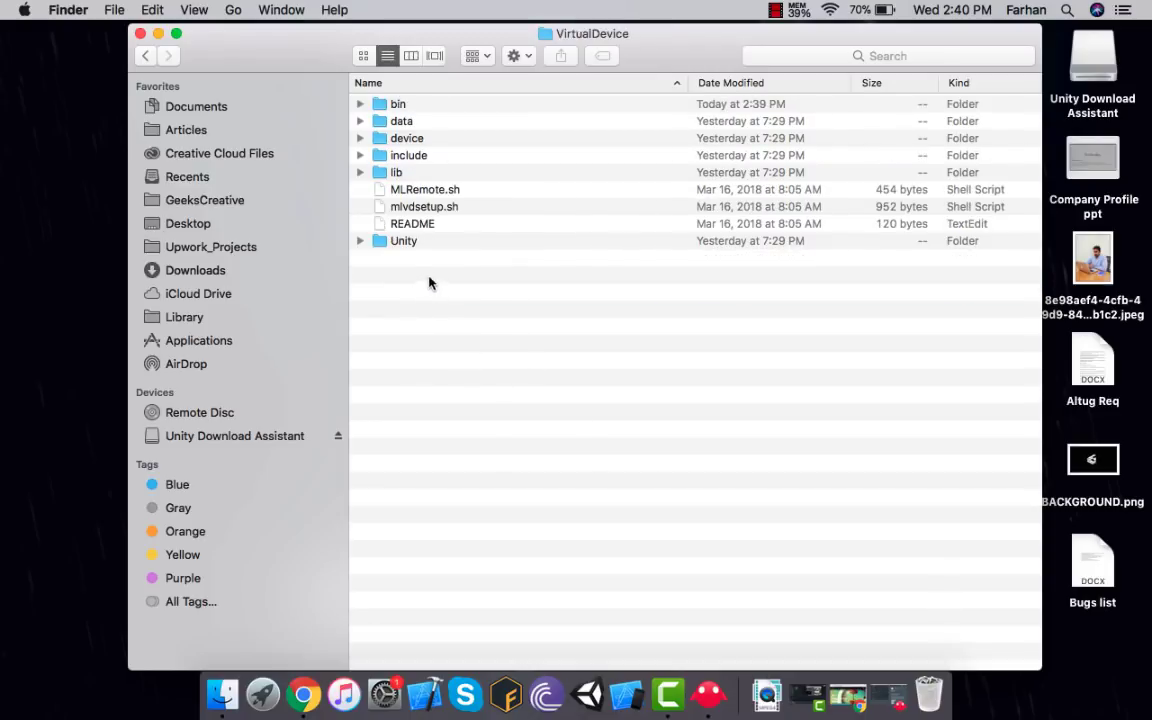
double_click(411, 106)
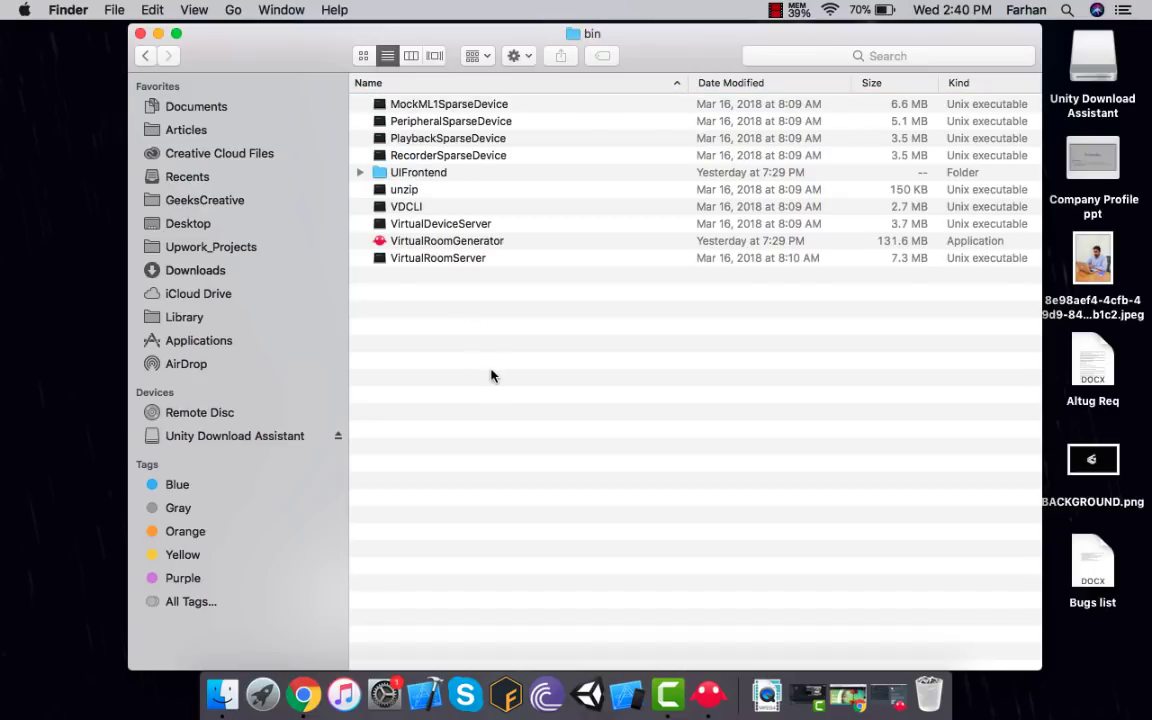
double_click(468, 240)
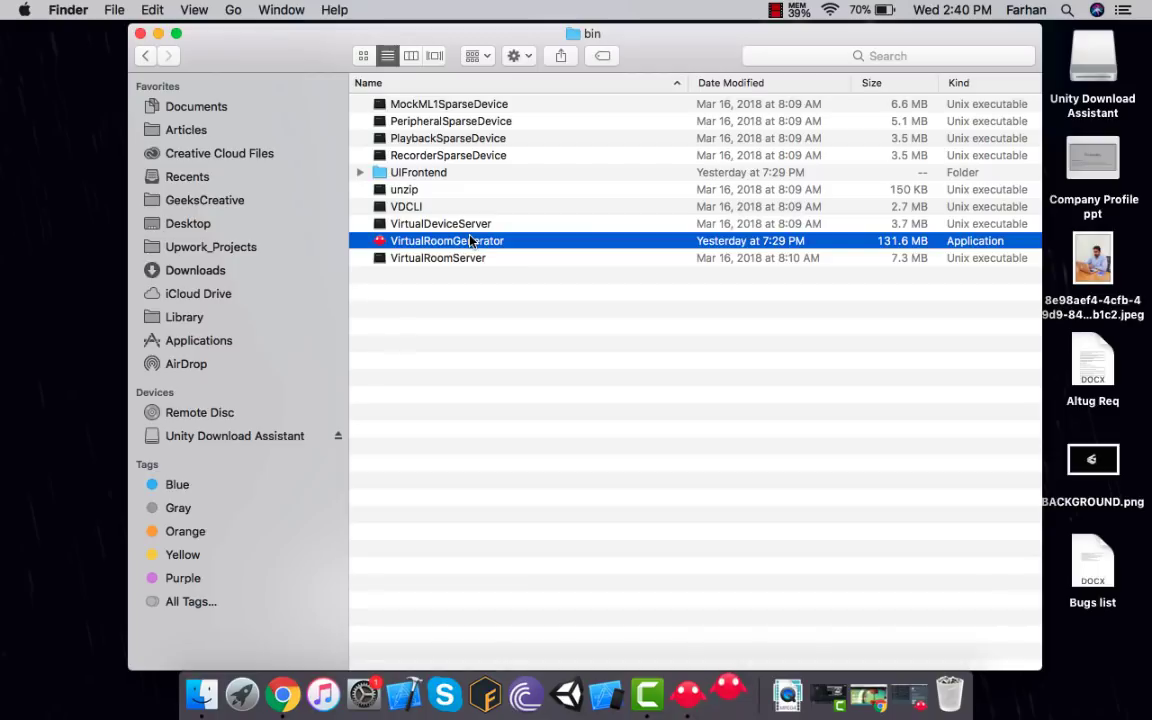
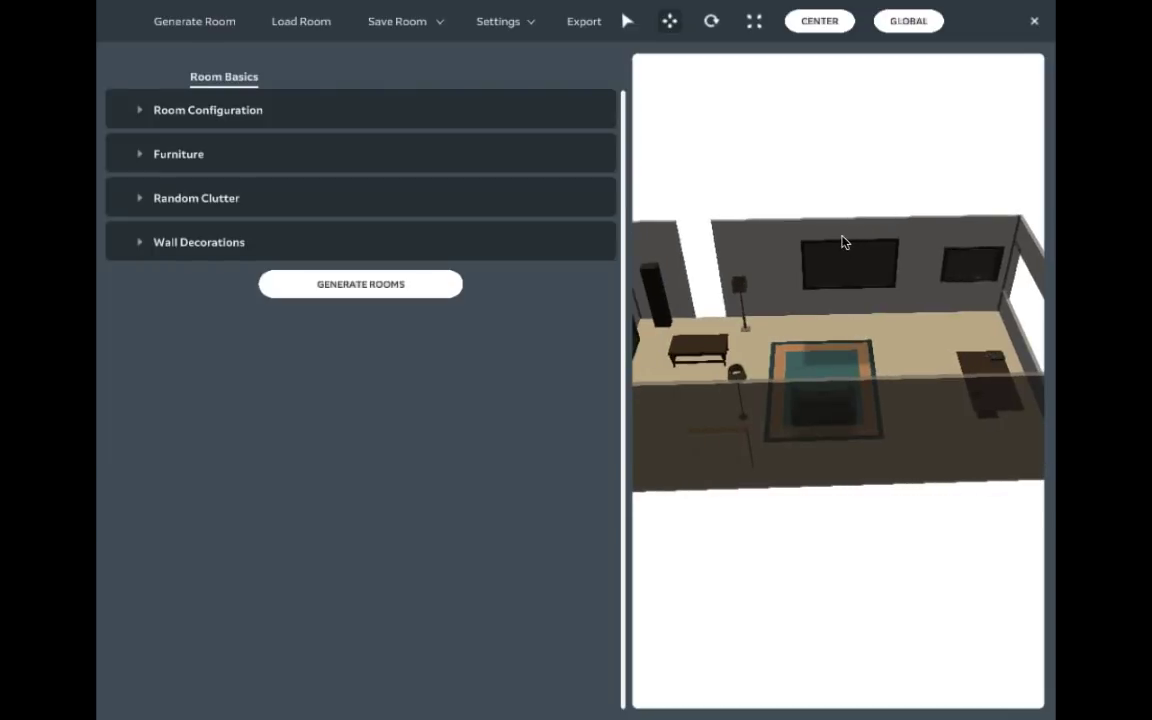
Step: Generate several random rooms in succession and inspect the last one in the preview
click(391, 288)
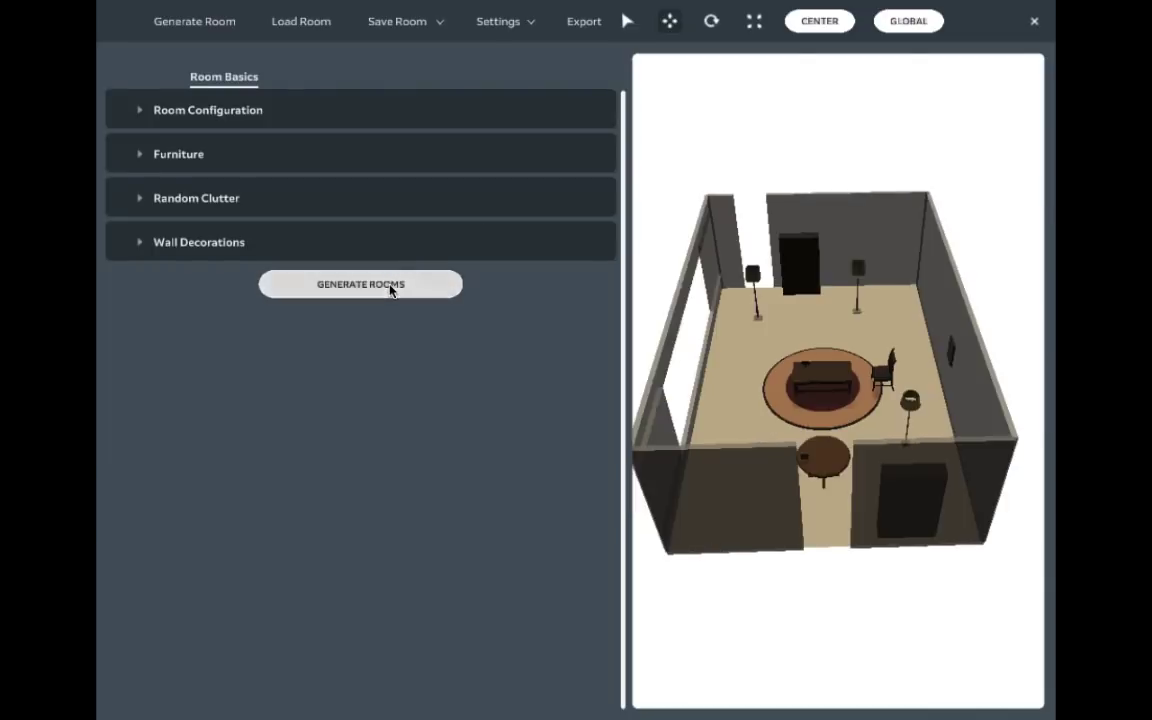
click(360, 289)
click(384, 289)
click(347, 288)
click(347, 288)
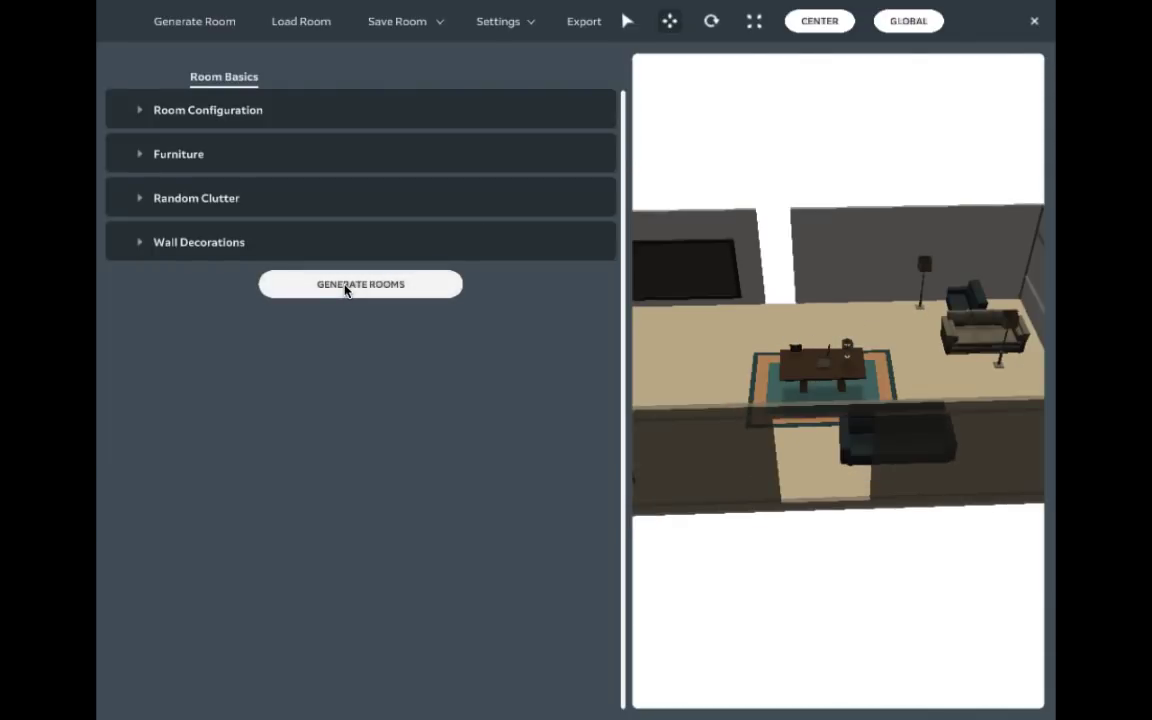
drag(792, 386, 927, 429)
scroll(779, 400, up, 3)
scroll(797, 400, down, 1)
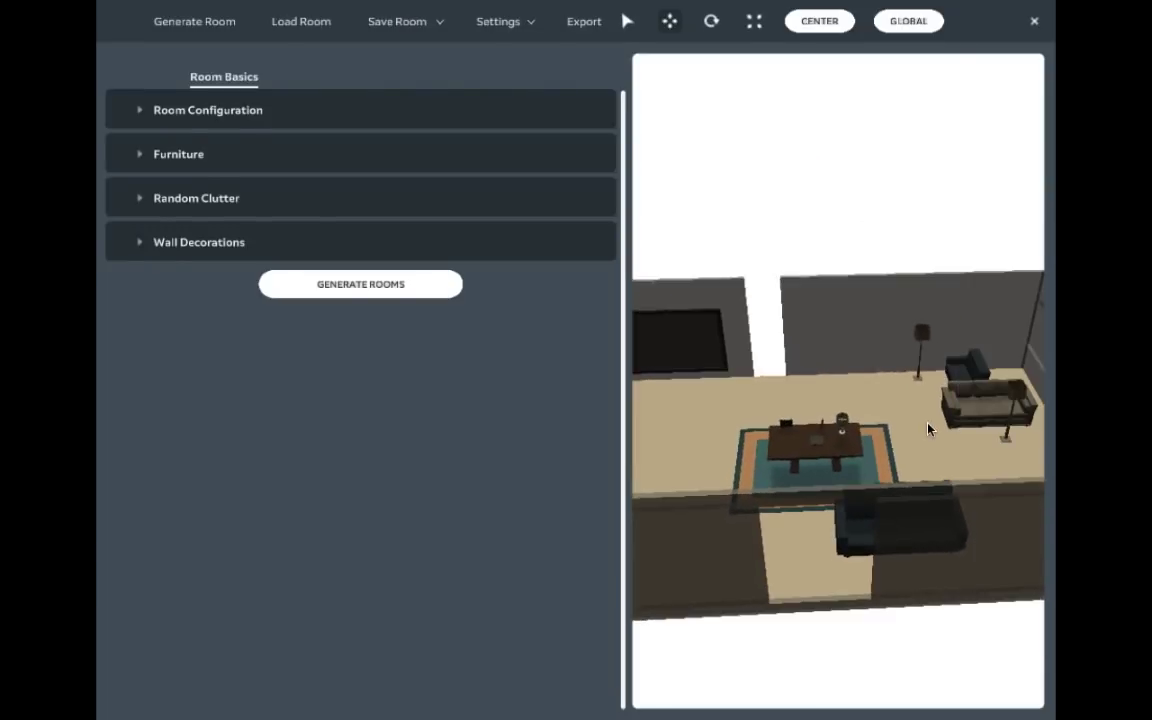
Step: Select the table on the rug, then select the sofa and try to move it sideways along its red axis
click(428, 28)
click(838, 416)
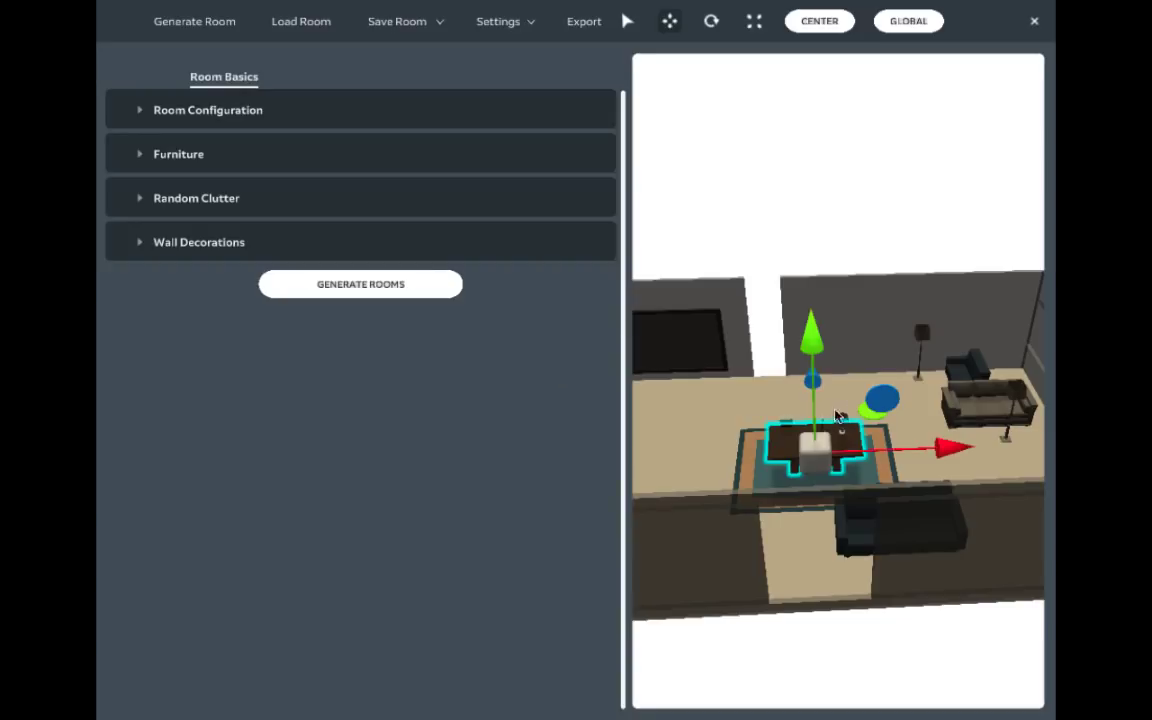
click(893, 401)
click(945, 398)
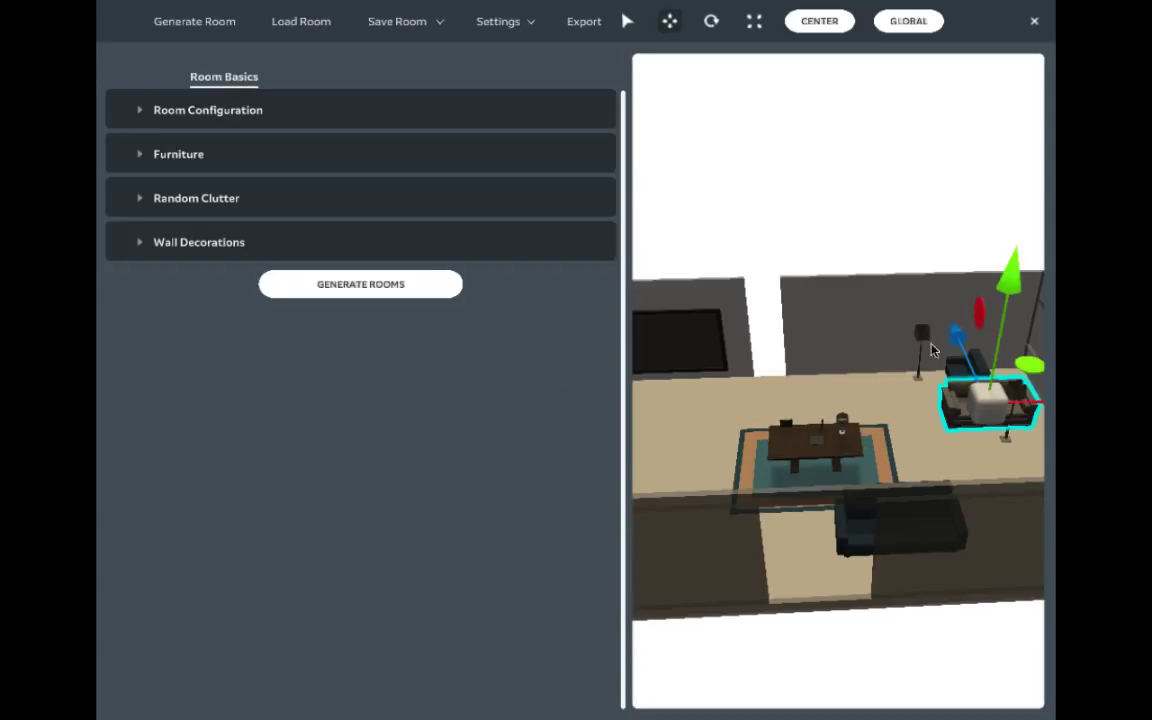
drag(1033, 408, 948, 420)
Step: Generate a new random room and export it to the Exported Rooms folder as MagicLeapDemo.room
click(437, 288)
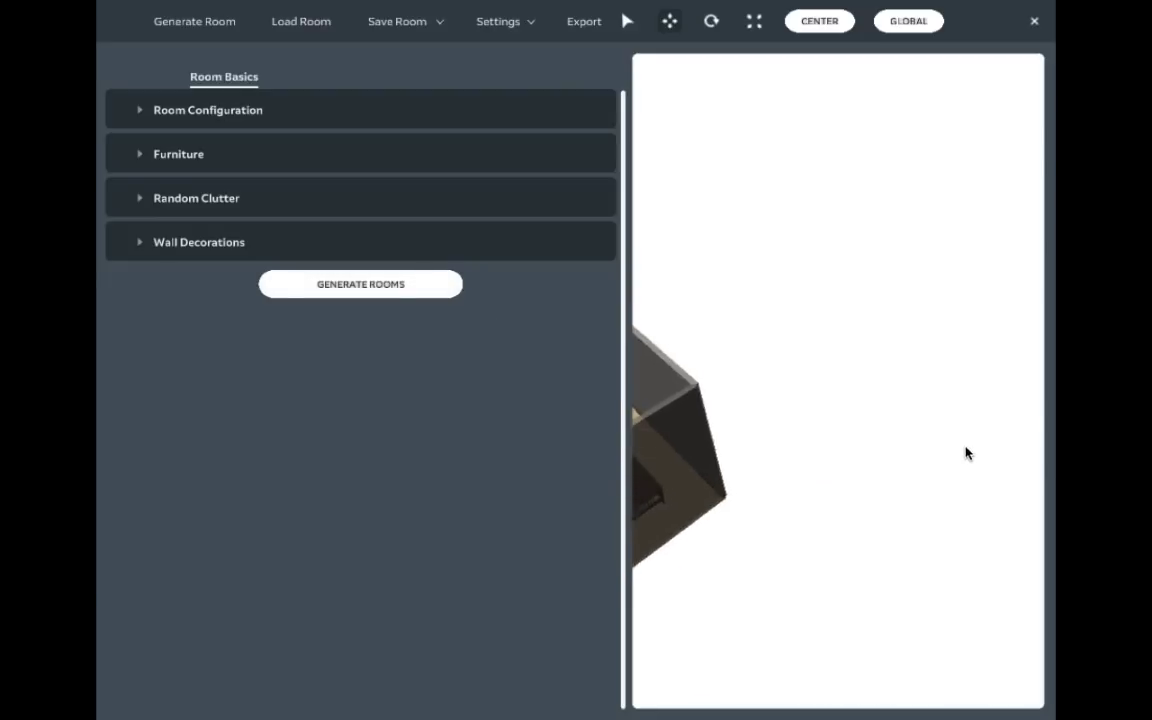
click(582, 24)
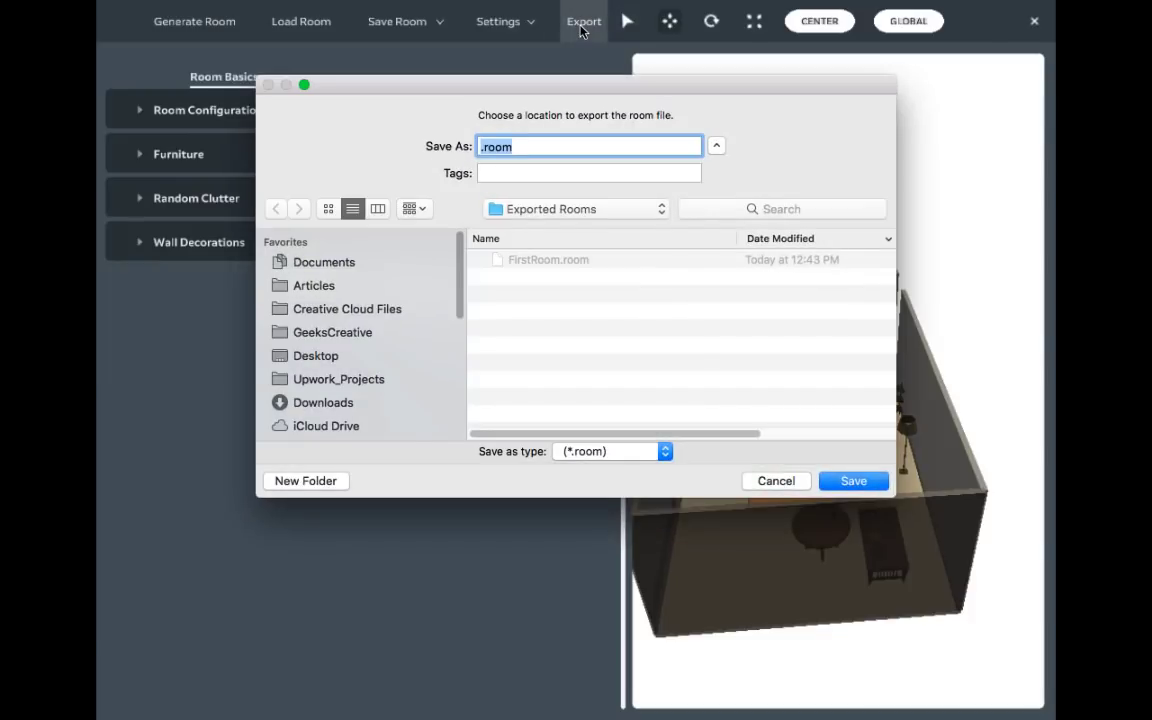
key(Left)
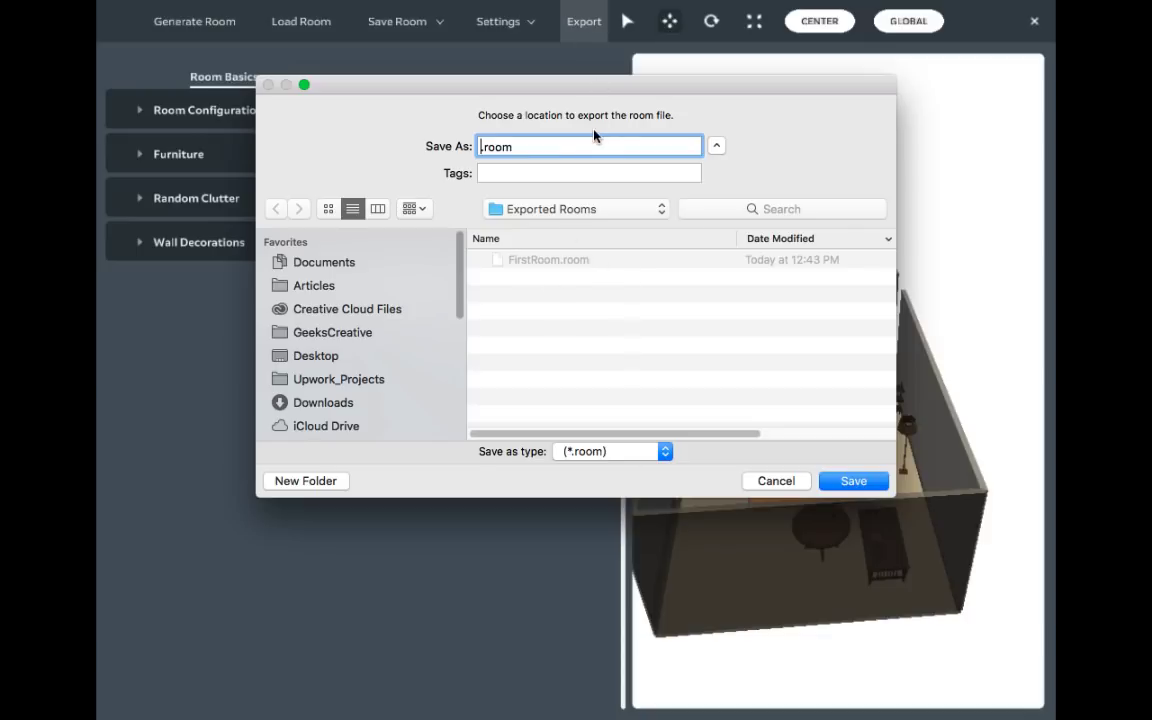
text(MagicLeapDemo)
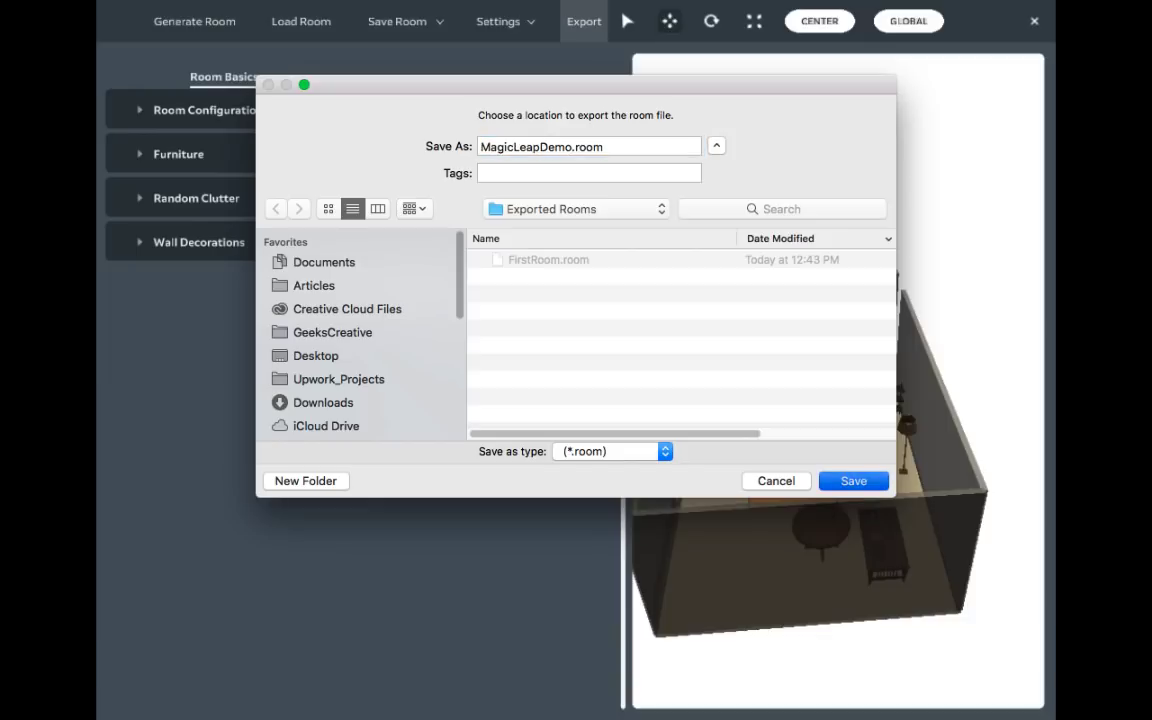
key(Return)
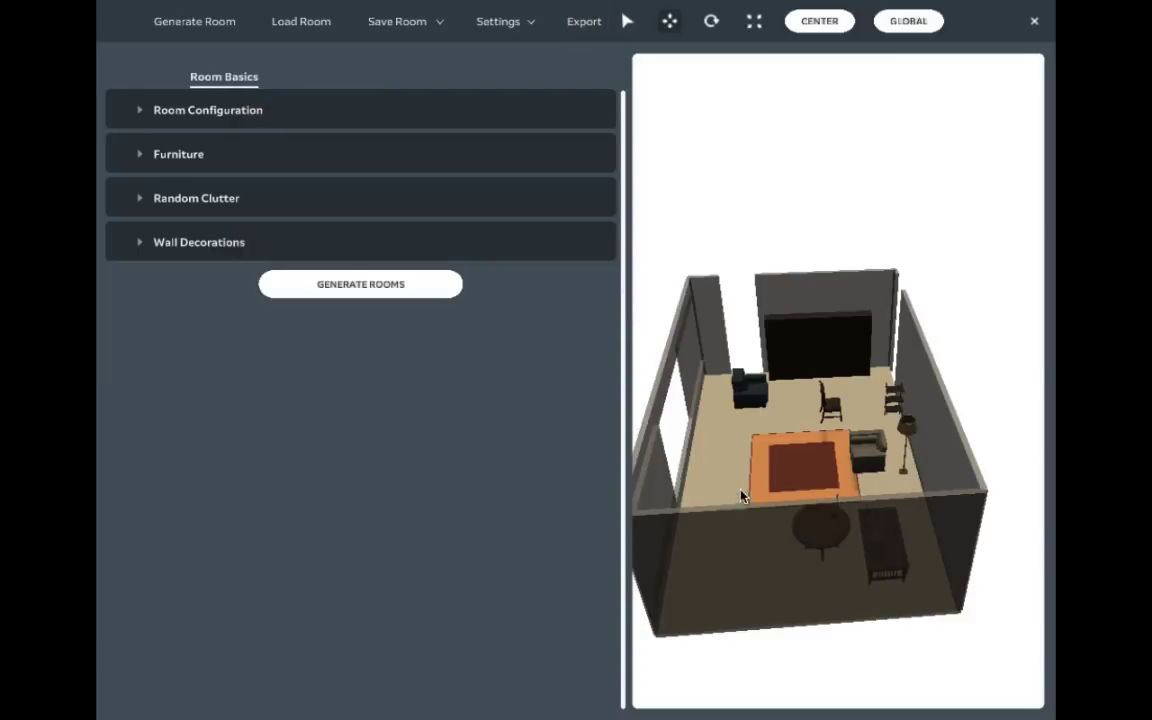
Step: Exit the Virtual Room Generator and close the Finder window showing the bin folder
click(1034, 22)
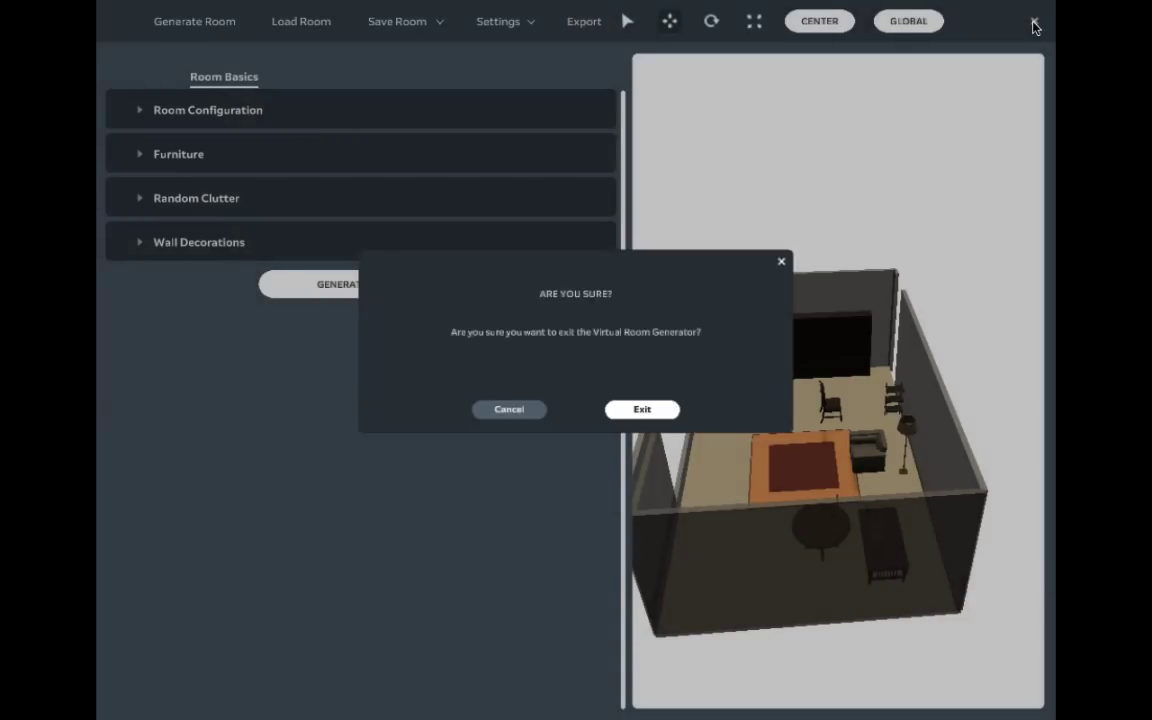
click(642, 411)
click(609, 394)
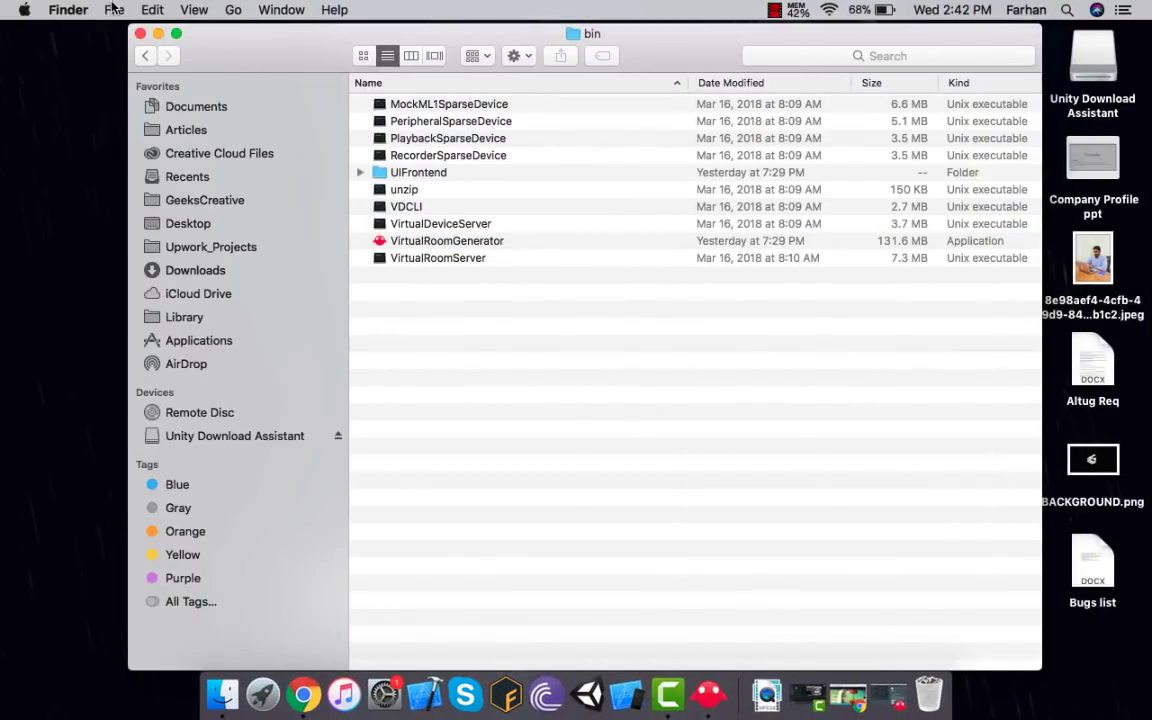
click(140, 34)
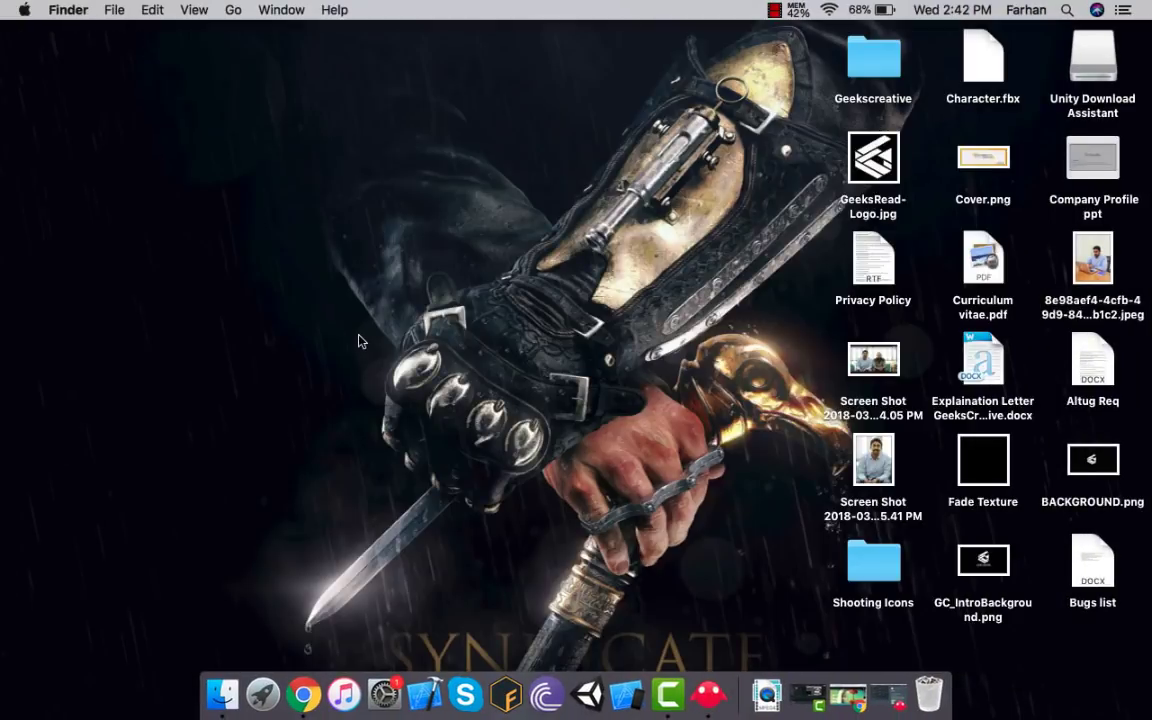
Step: Launch Magic Leap Remote and allow it to accept incoming network connections
key(super+space)
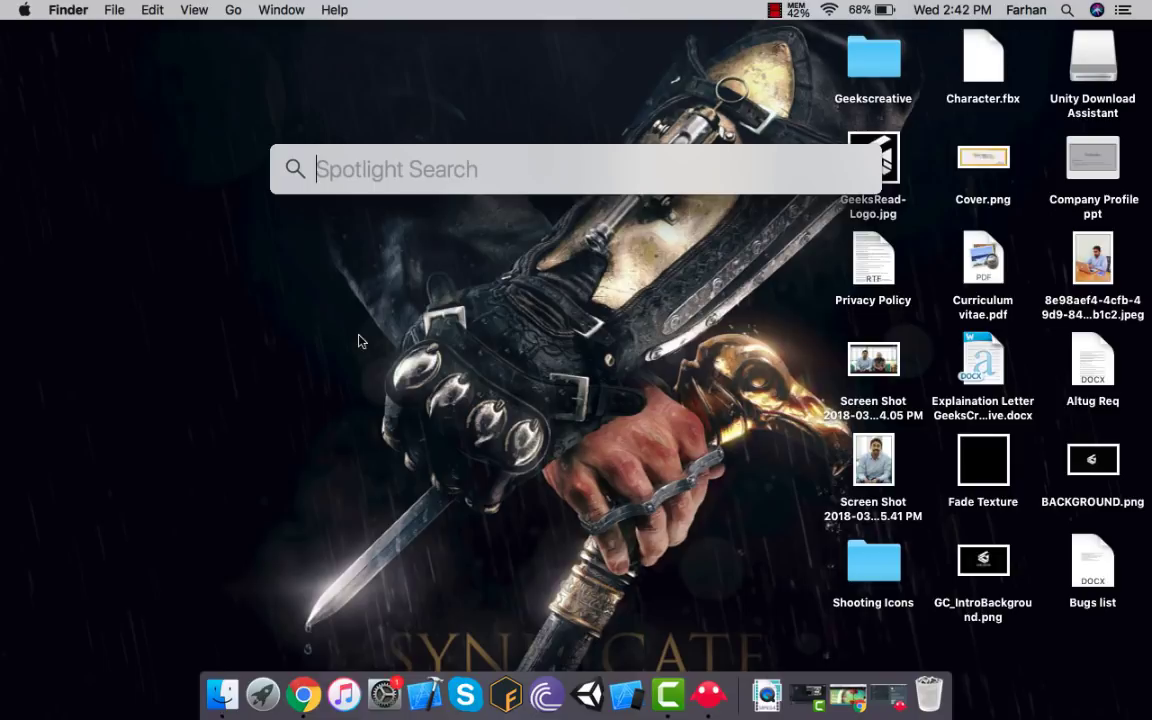
text(magic)
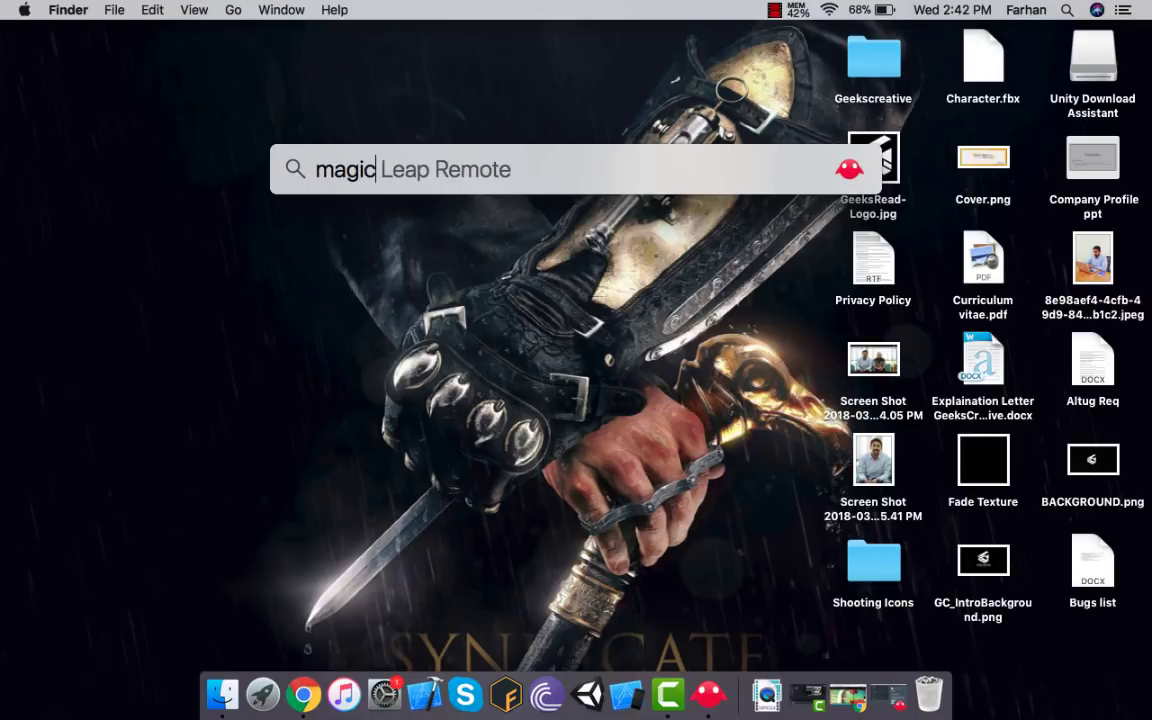
key(Down)
key(Return)
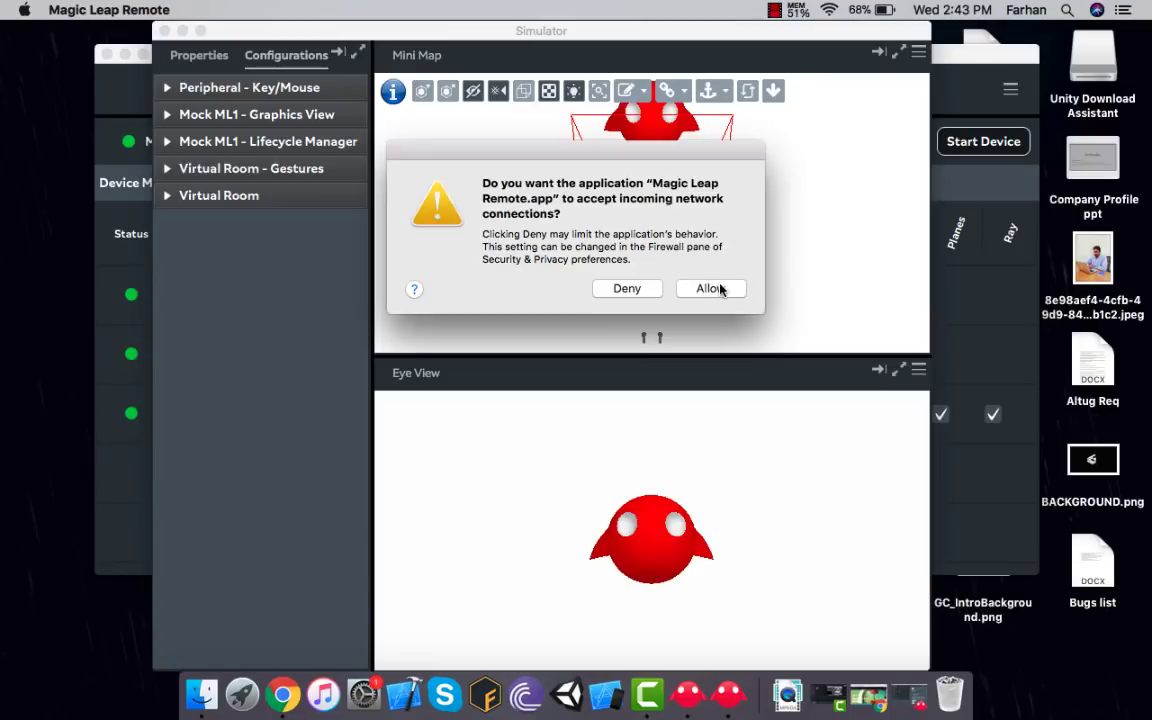
click(710, 288)
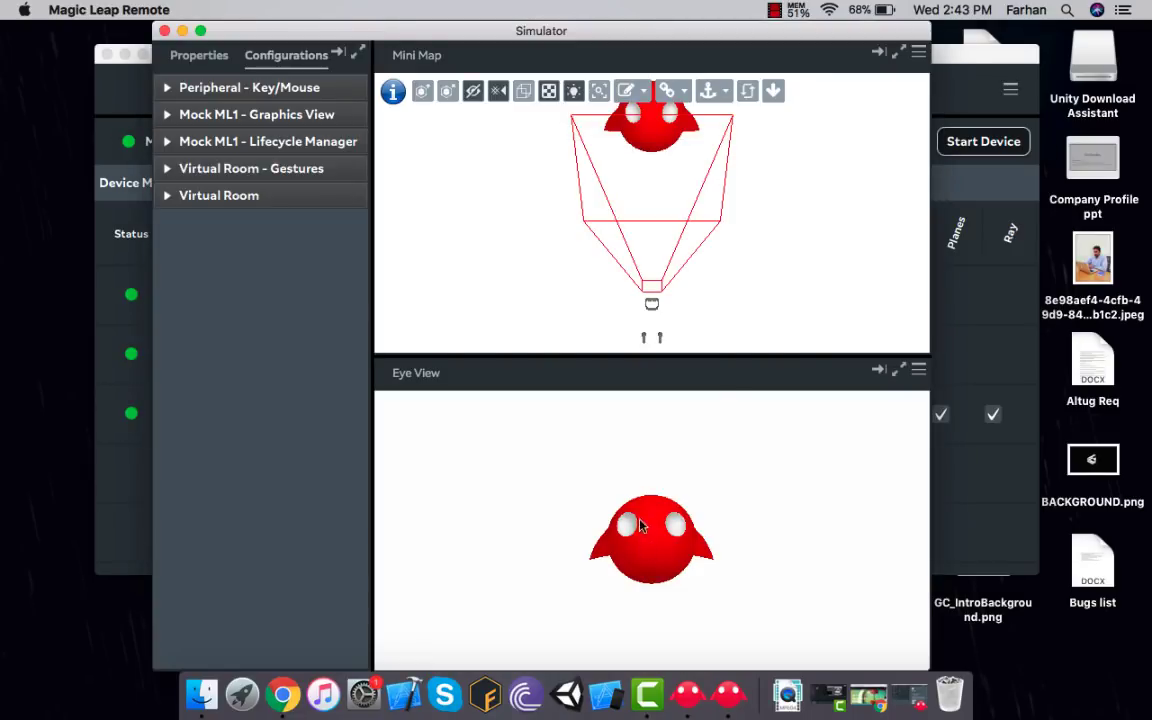
Step: Load the exported MagicLeapDemo.room from the Exported Rooms folder as the simulator's virtual room
right_drag(650, 551, 667, 510)
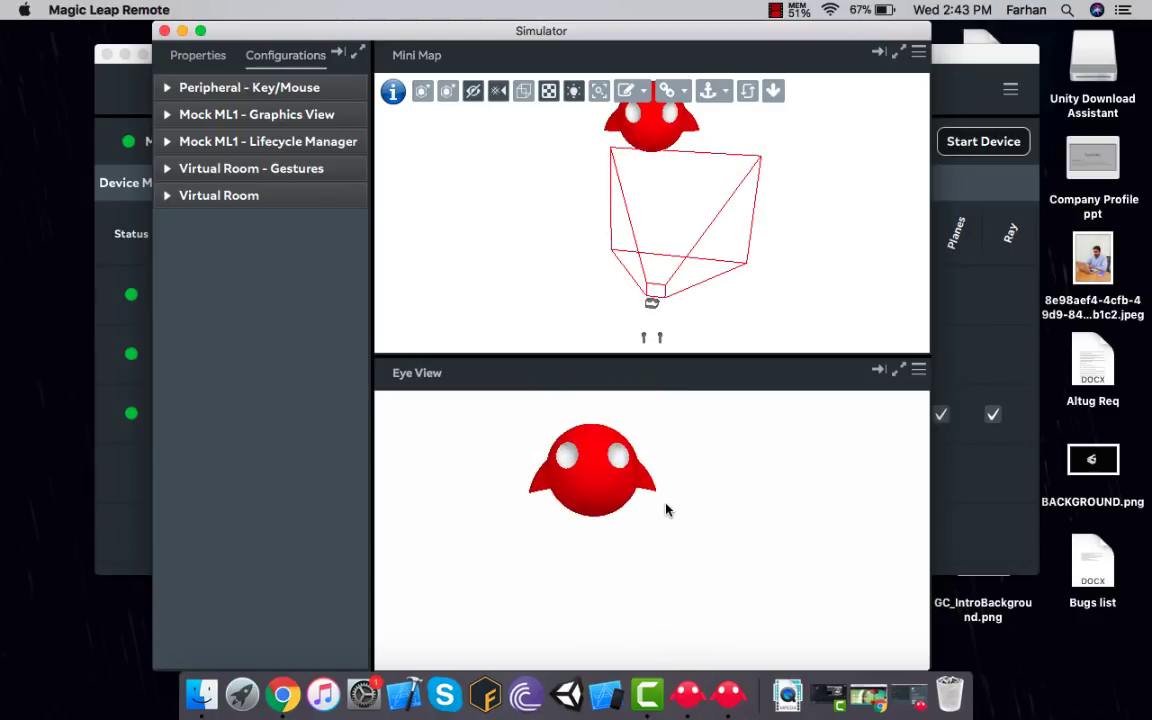
drag(764, 32, 760, 32)
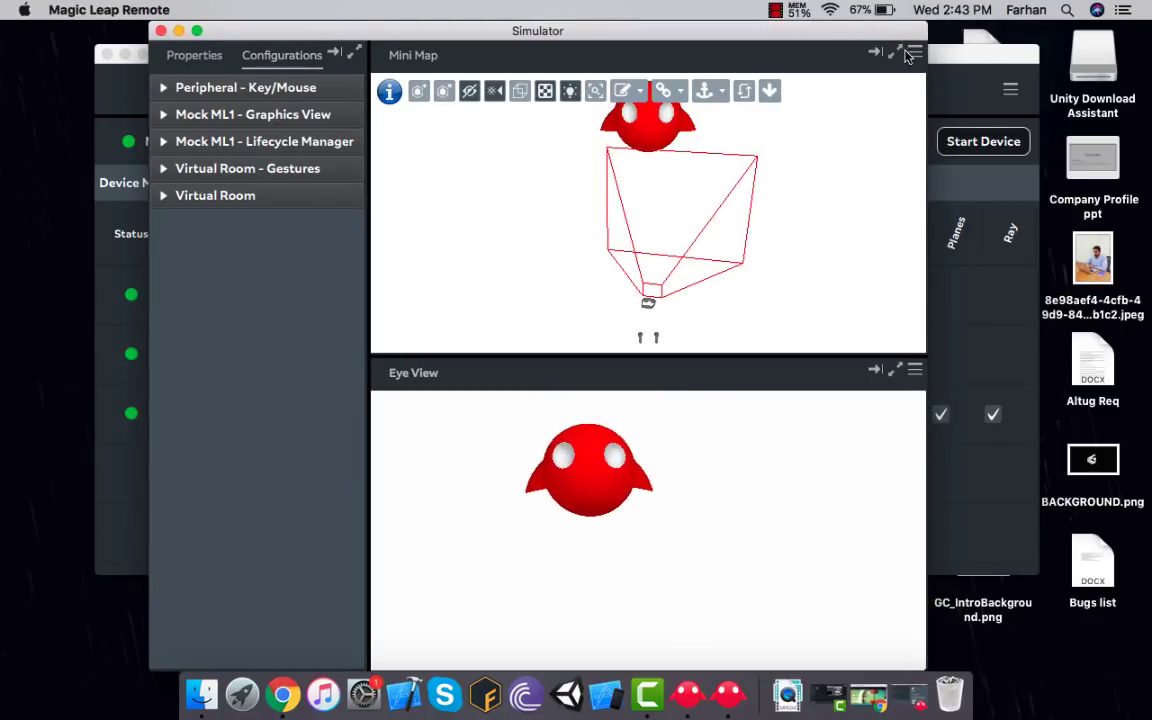
click(913, 53)
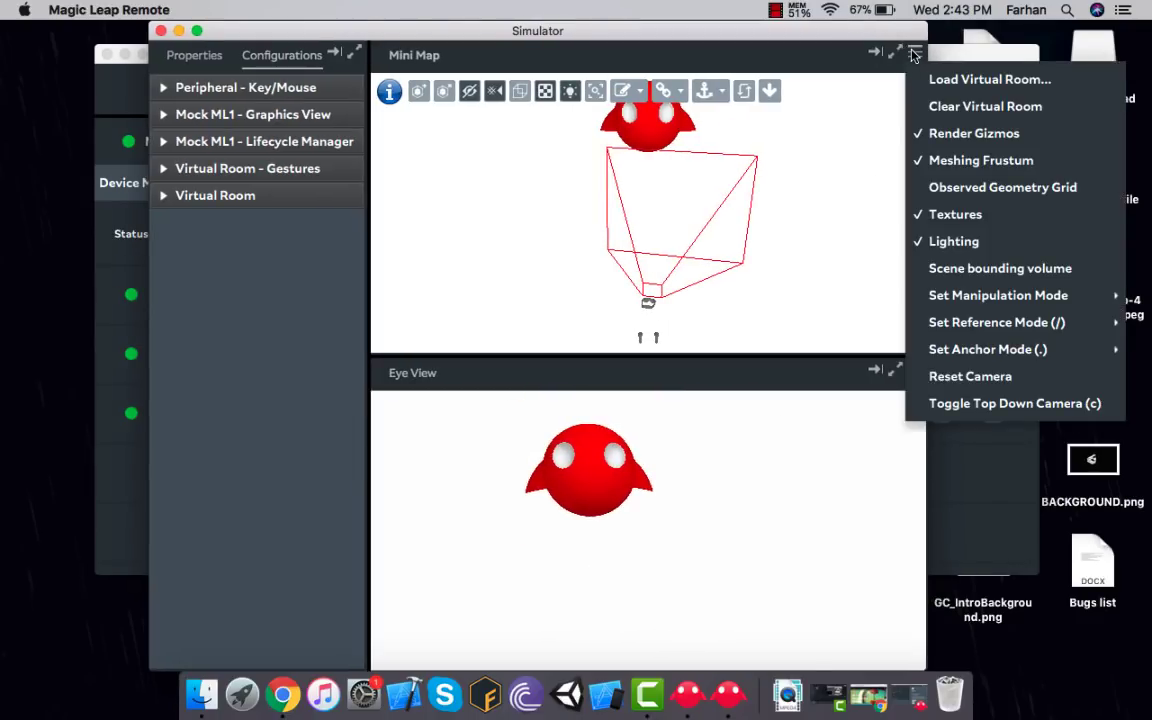
click(957, 84)
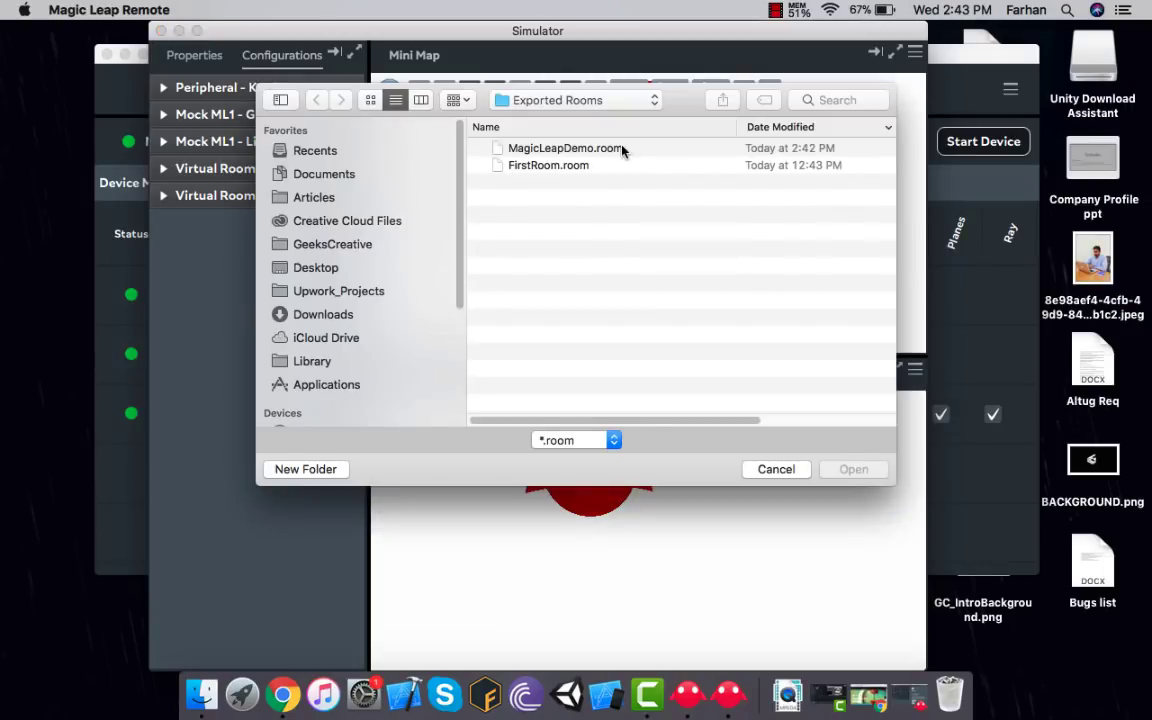
double_click(575, 150)
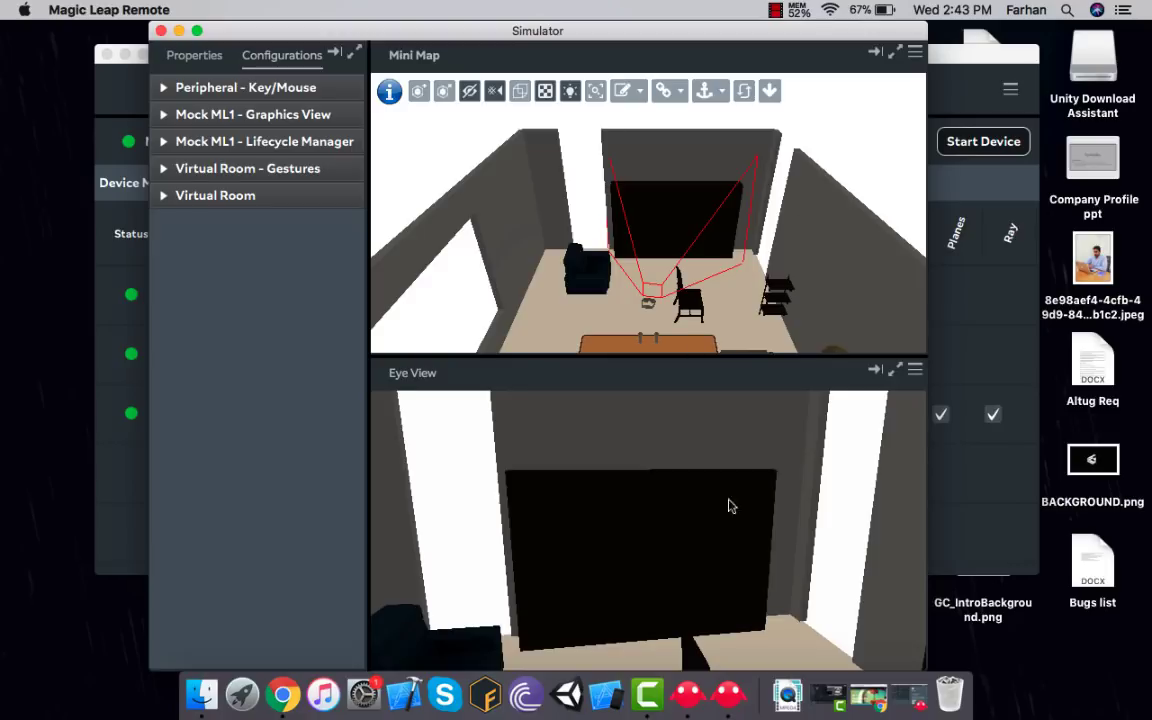
Step: Look around the loaded room in the Eye View, and minimize both the Simulator and Magic Leap Remote windows
drag(689, 530, 548, 548)
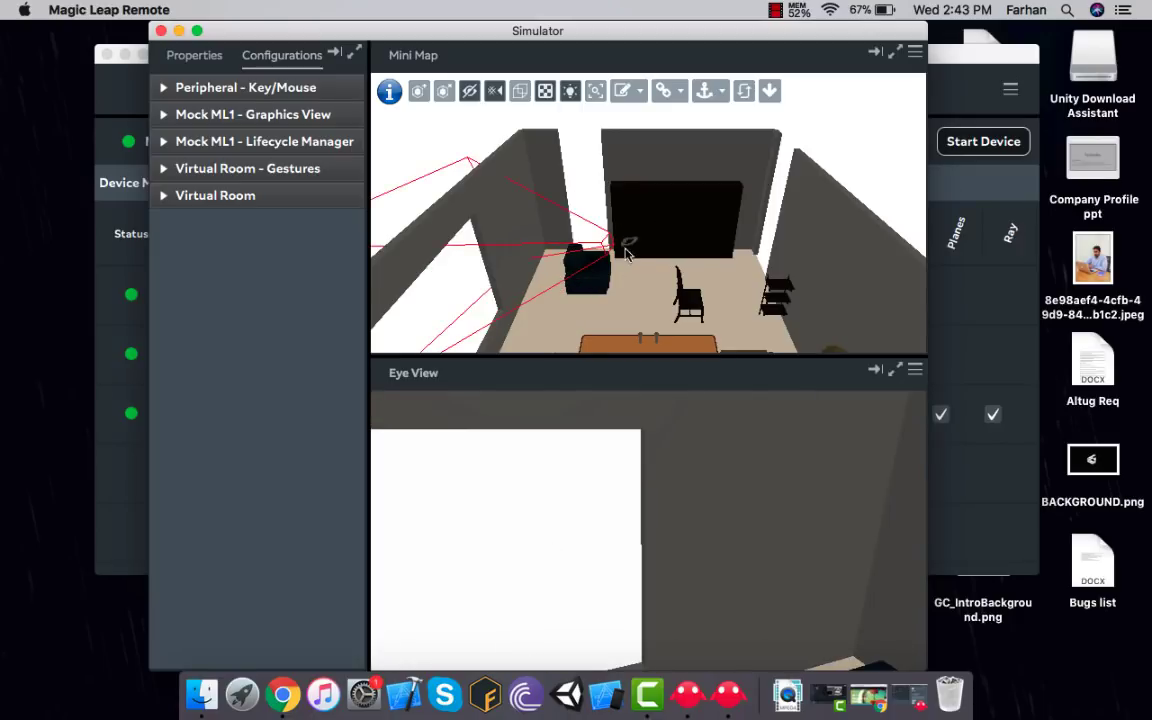
mouse_move(646, 542)
mouse_down()
mouse_move(761, 609)
mouse_move(687, 573)
mouse_move(489, 571)
mouse_move(540, 561)
mouse_move(530, 580)
mouse_move(465, 558)
mouse_move(635, 560)
mouse_move(612, 548)
mouse_move(655, 547)
mouse_move(527, 527)
mouse_move(725, 528)
mouse_move(623, 487)
mouse_move(579, 486)
mouse_move(638, 512)
mouse_move(628, 533)
mouse_up()
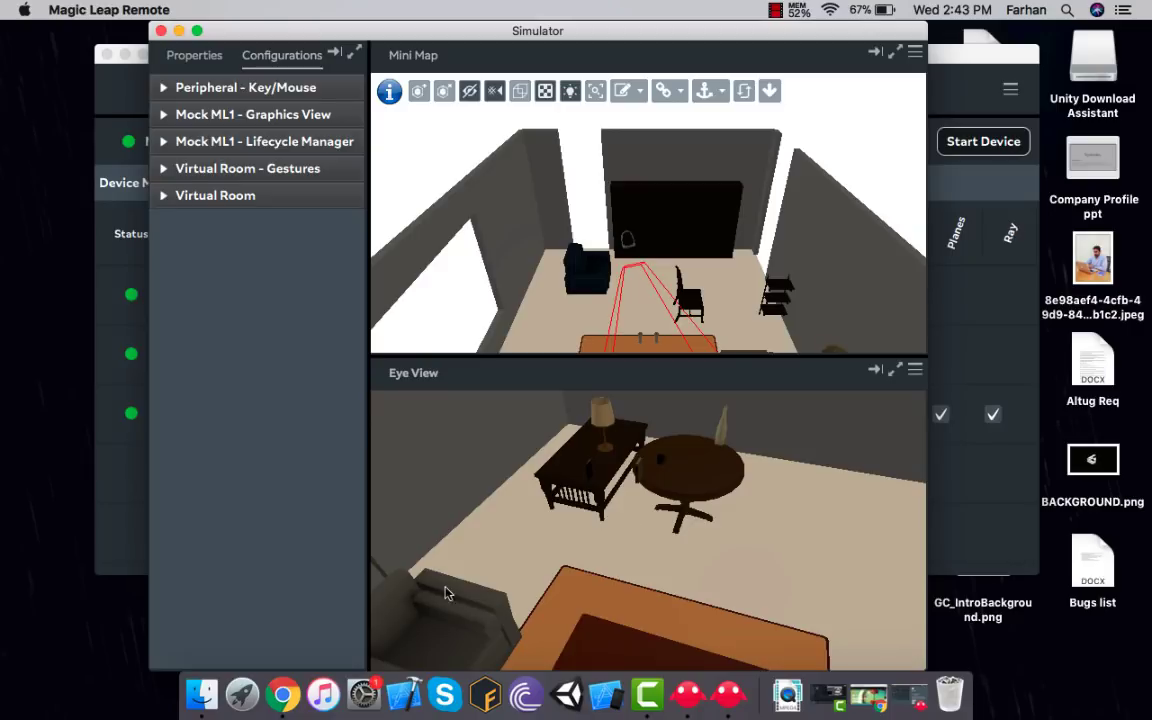
click(179, 32)
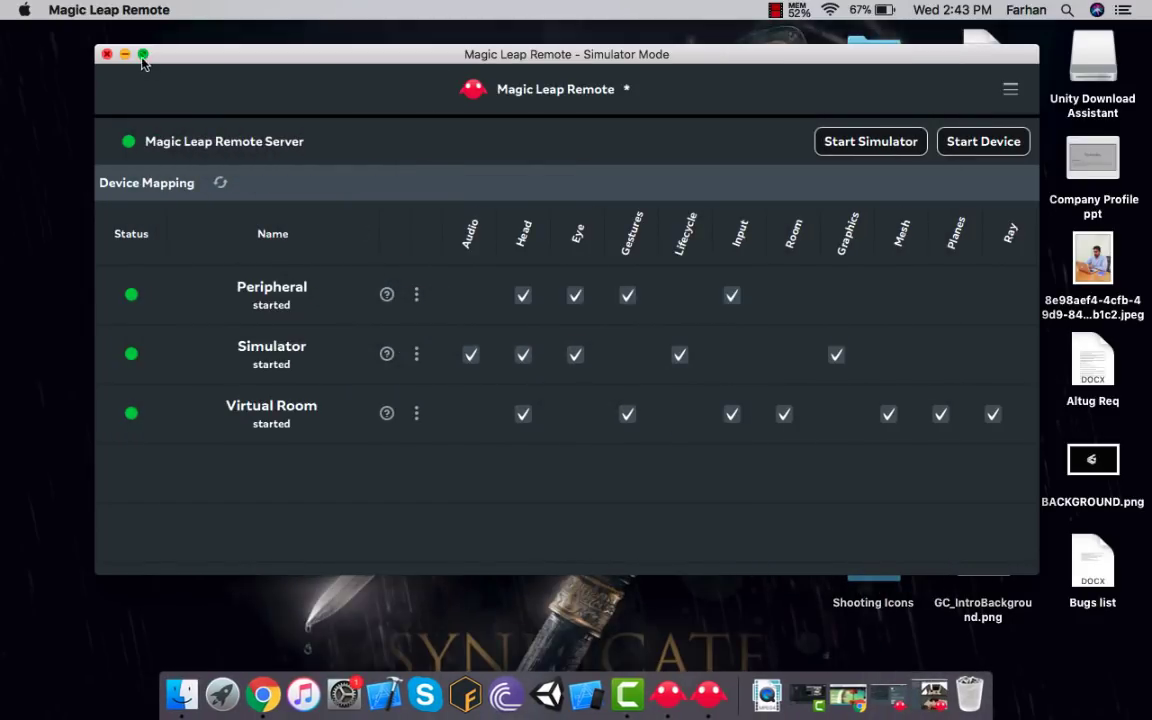
click(125, 54)
Step: Launch Unity from the installed applications and move its project window slightly higher on the desktop
key(super+space)
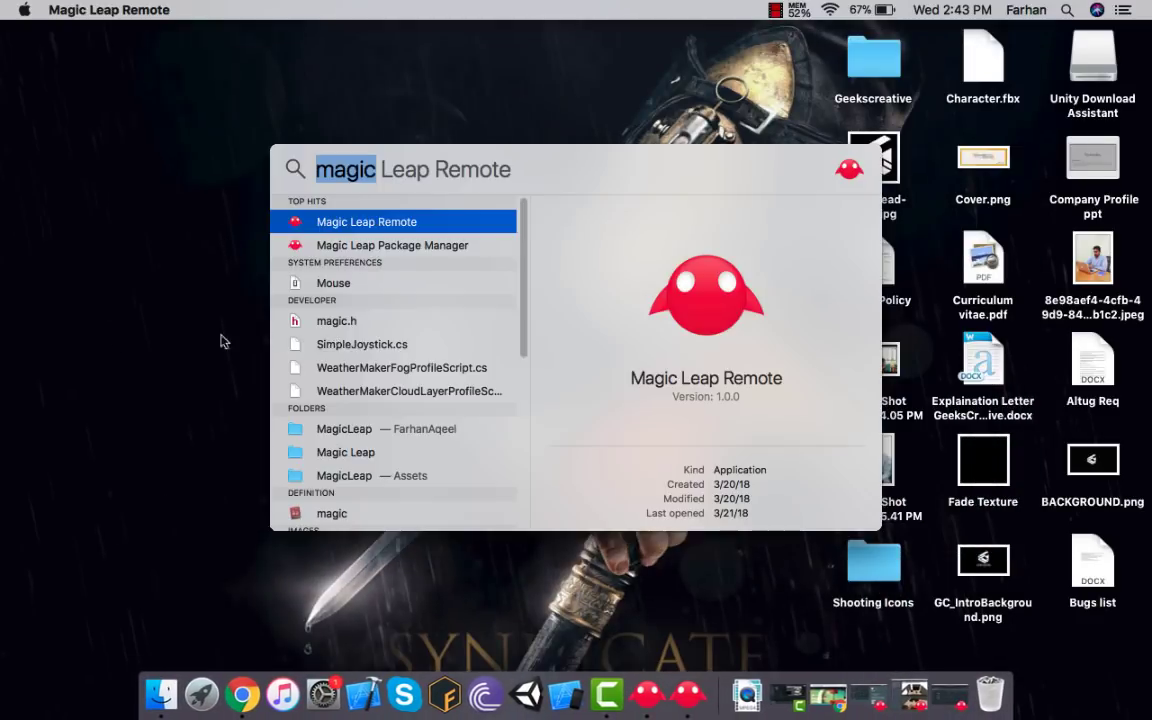
click(221, 337)
click(196, 692)
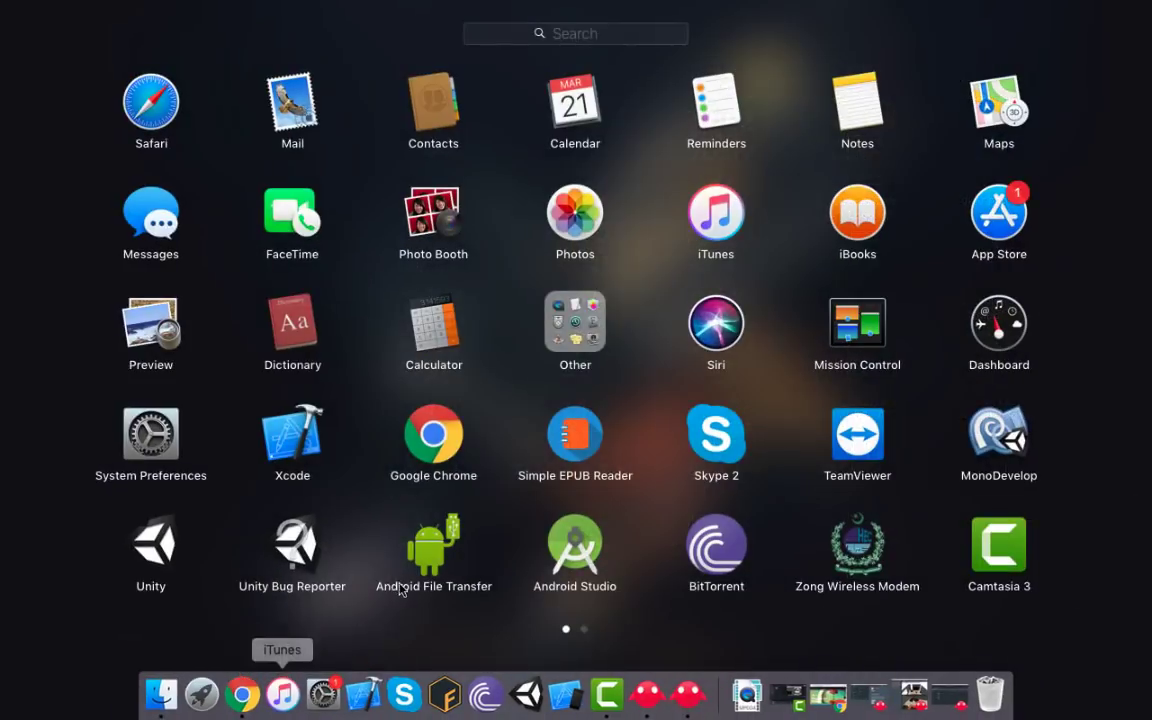
click(148, 543)
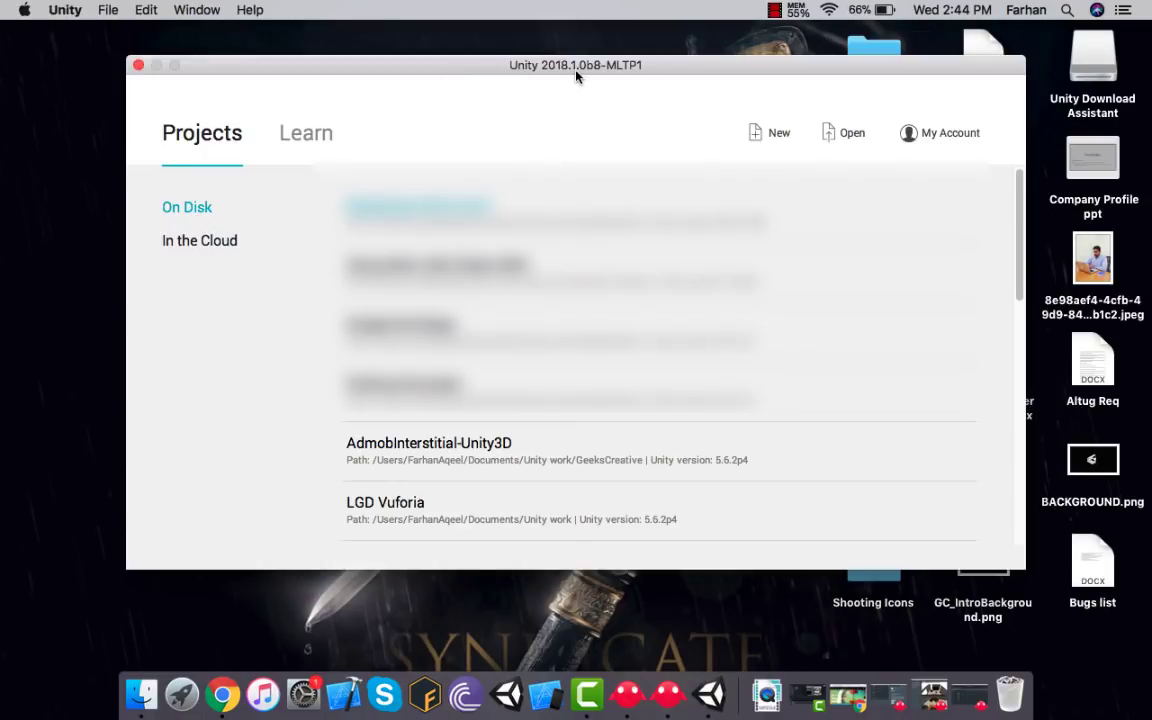
drag(700, 73, 678, 41)
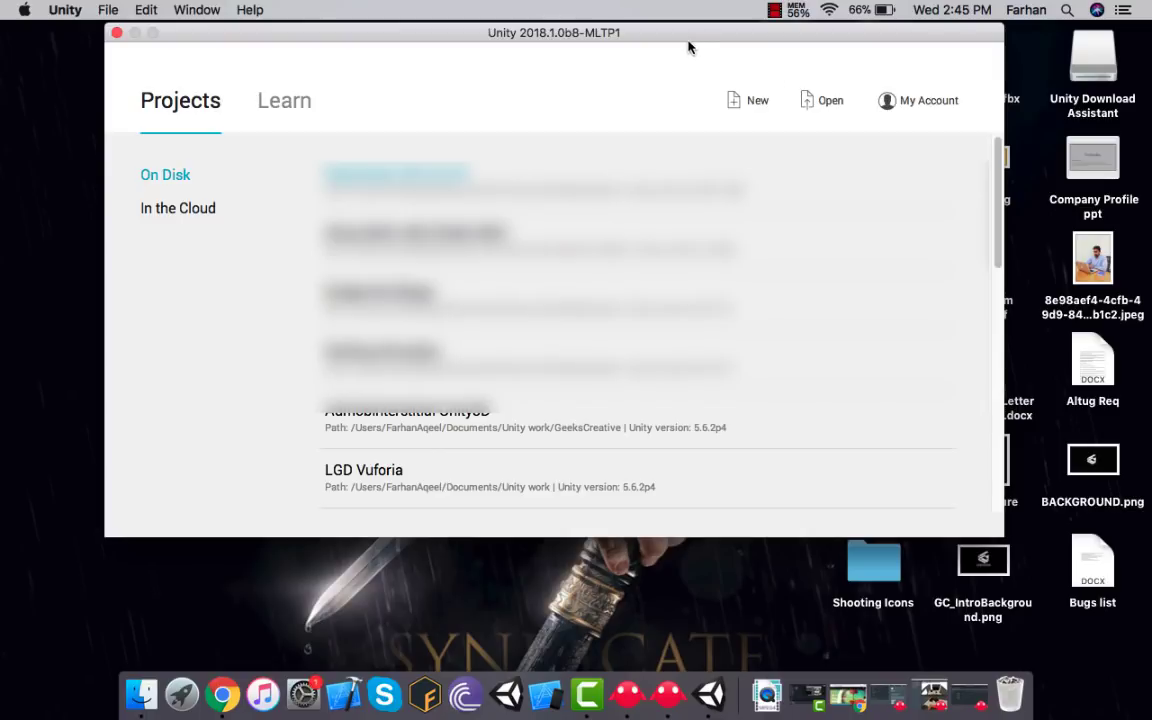
Step: Start a new Unity project and name it MagicLeapDanceDemo
click(745, 103)
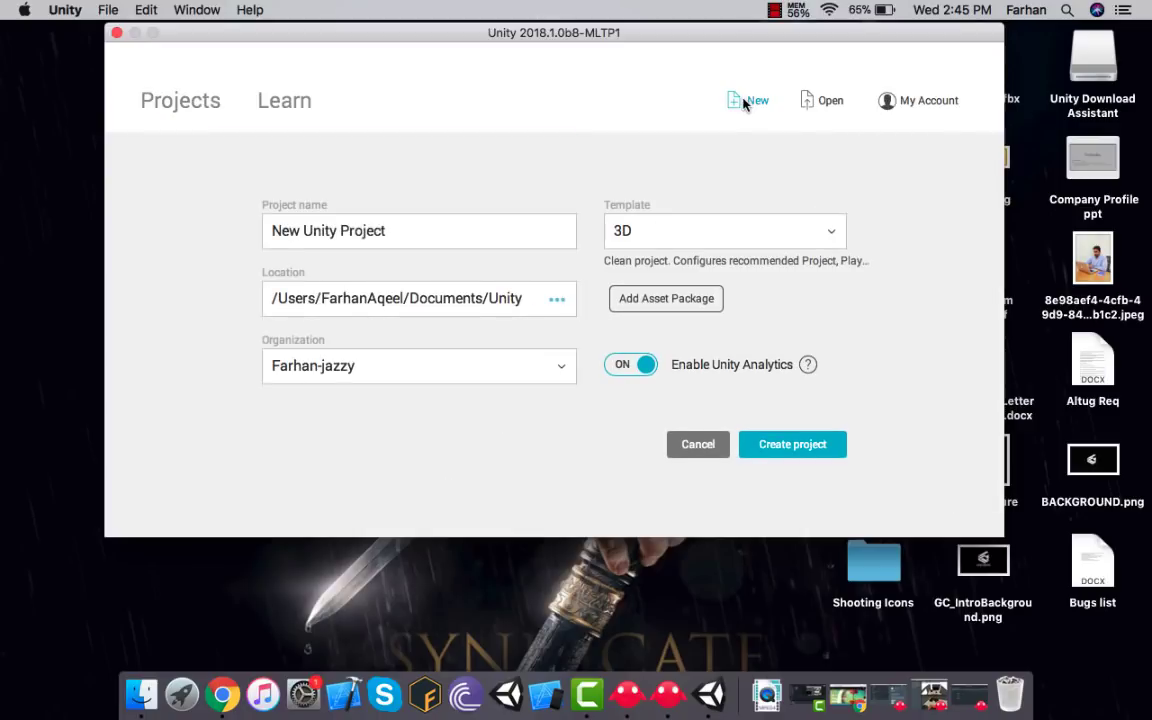
click(455, 228)
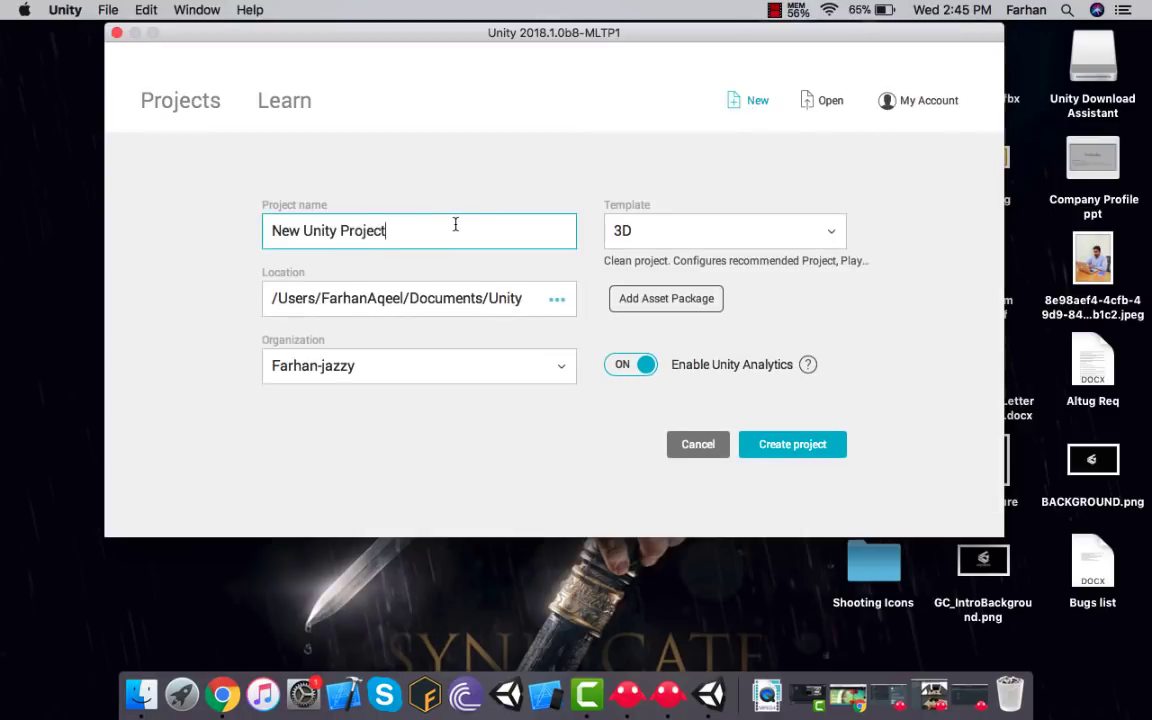
key(super+a)
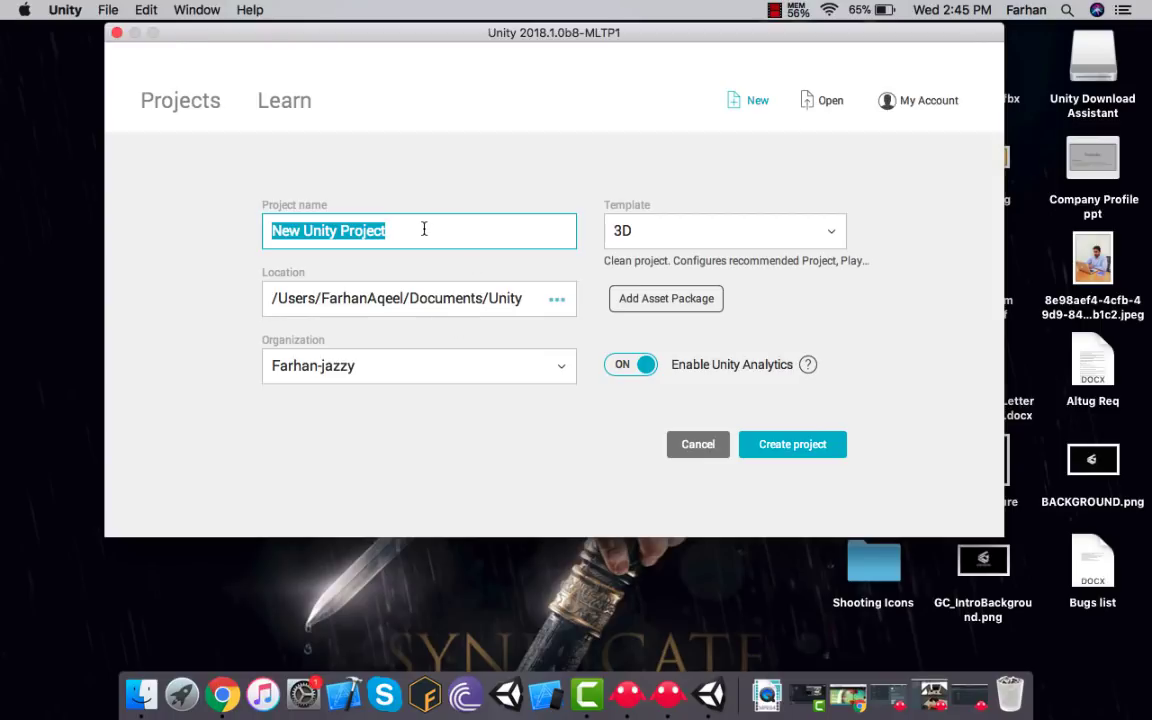
text(Magic)
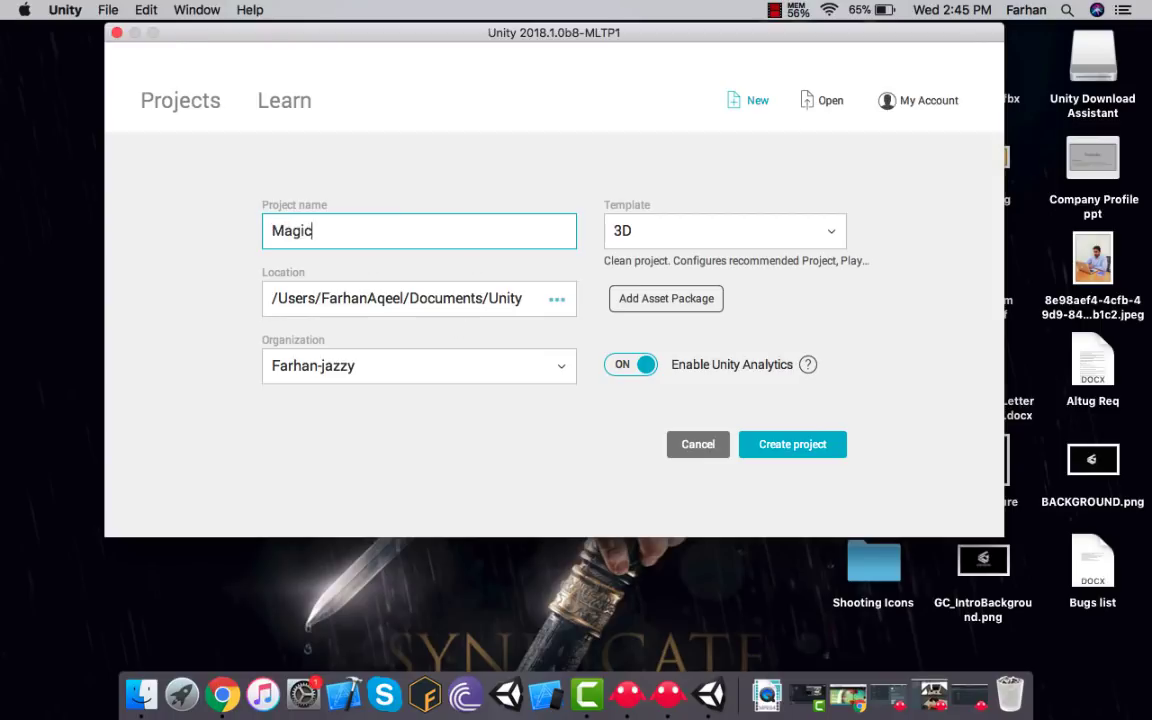
text(Lae)
text(pDanceDemo)
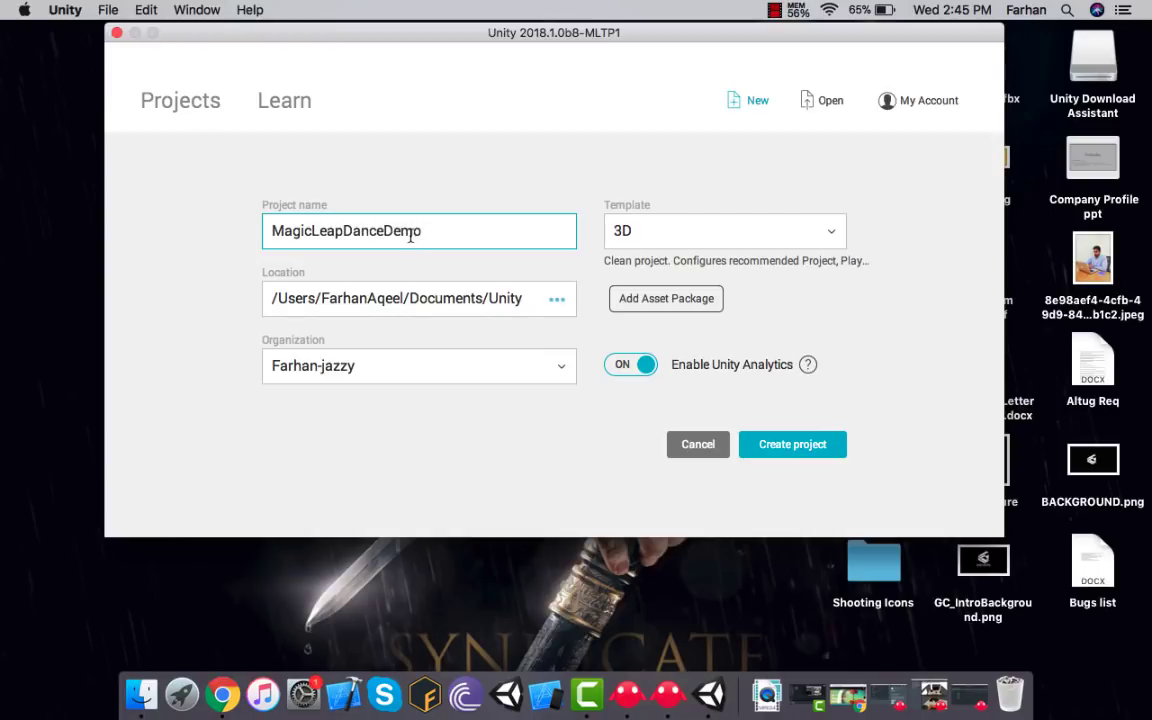
Step: Set the new project's template to Magic Leap
click(778, 242)
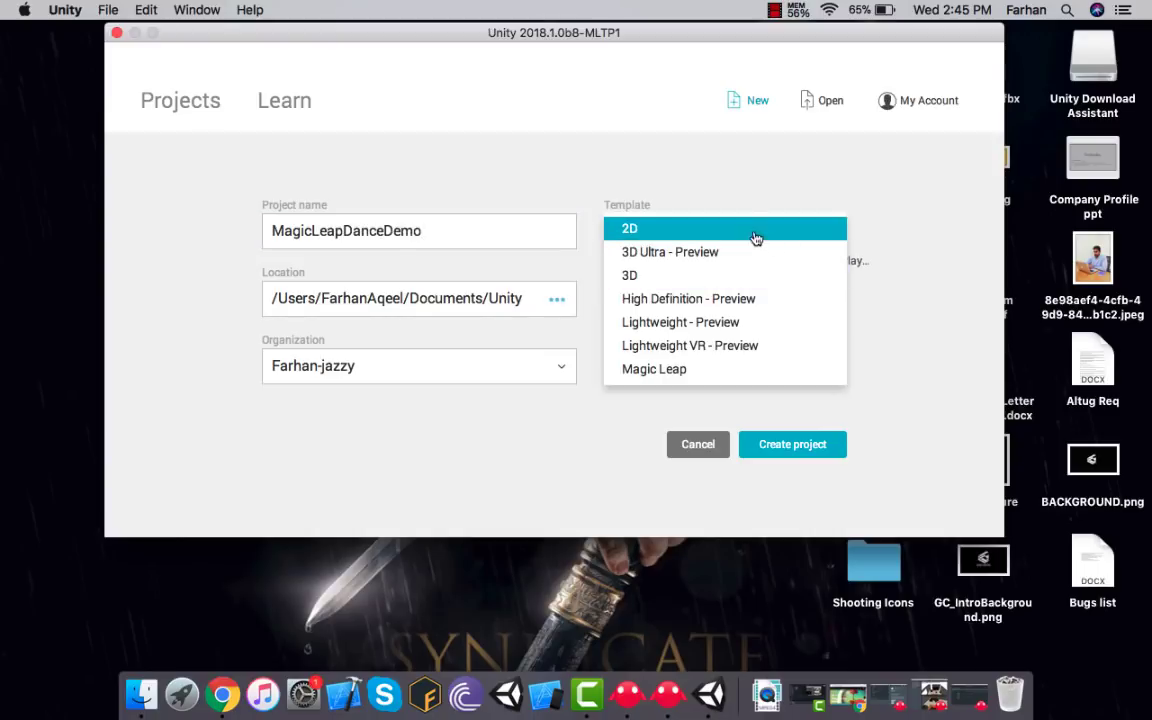
click(694, 370)
click(707, 230)
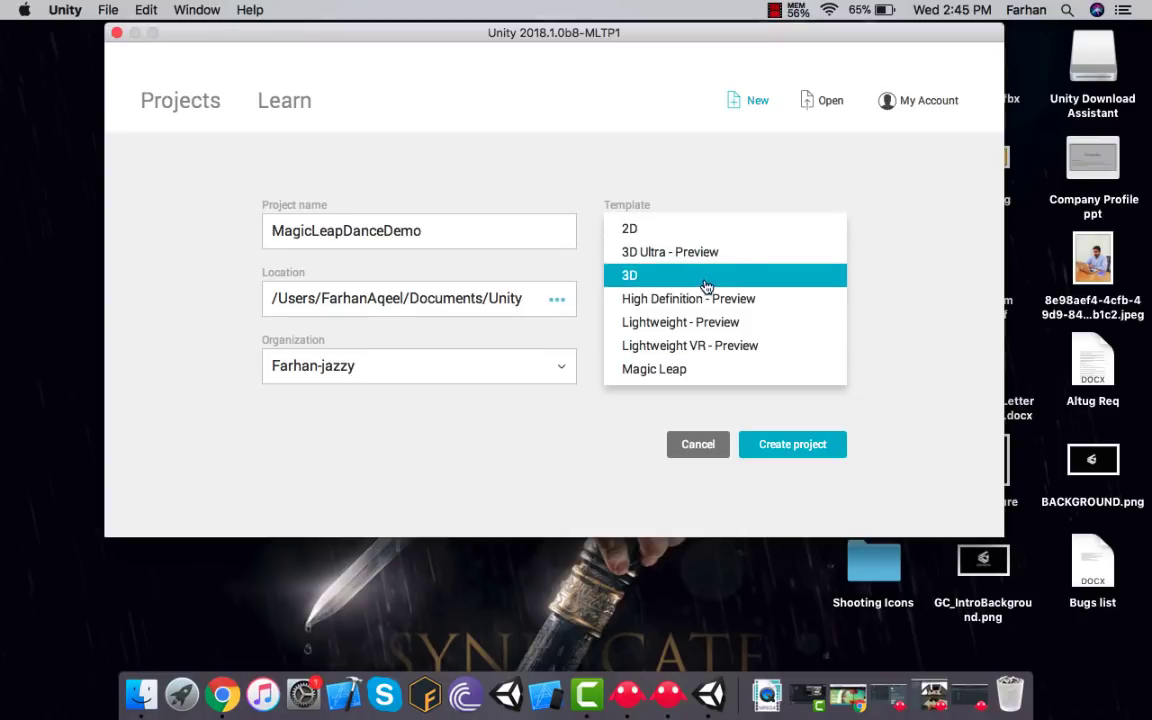
click(704, 280)
click(684, 231)
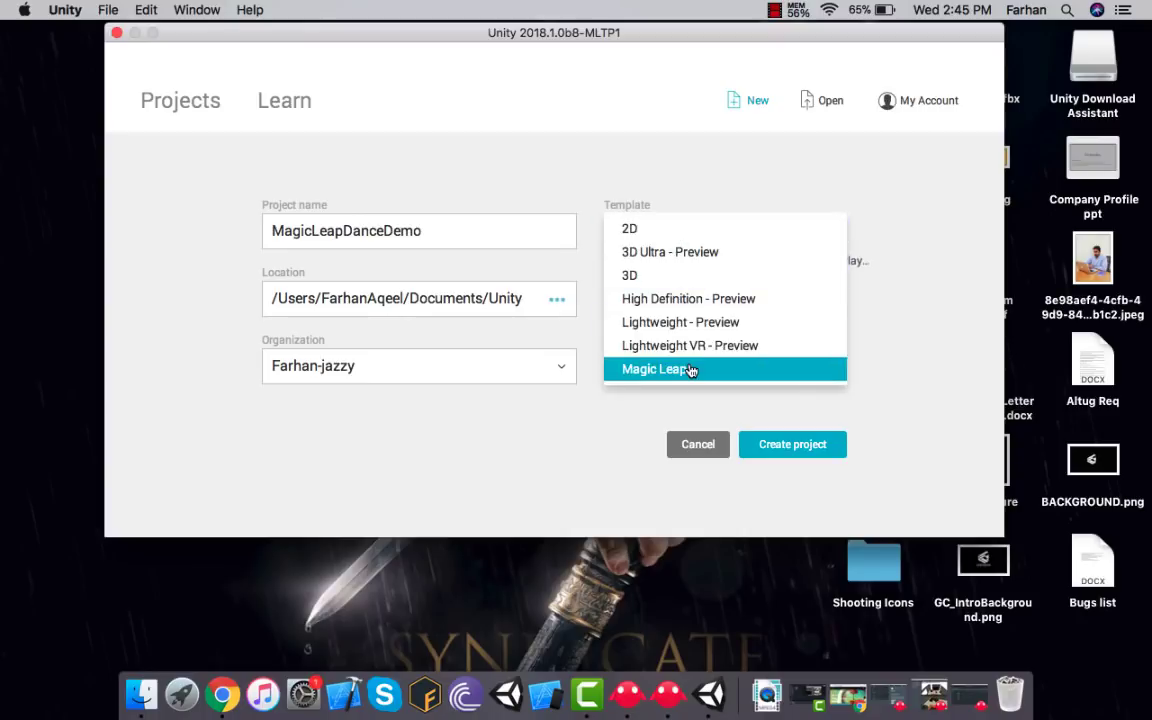
click(690, 370)
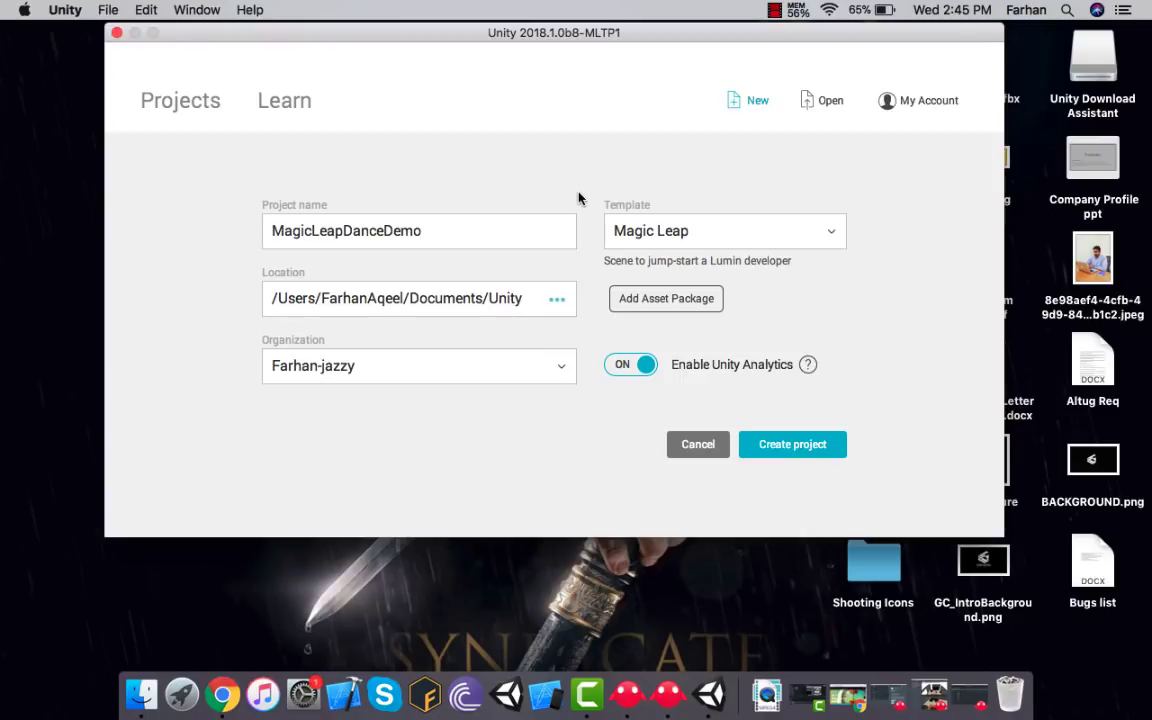
Step: Turn off Unity Analytics for the new project and create it
click(645, 376)
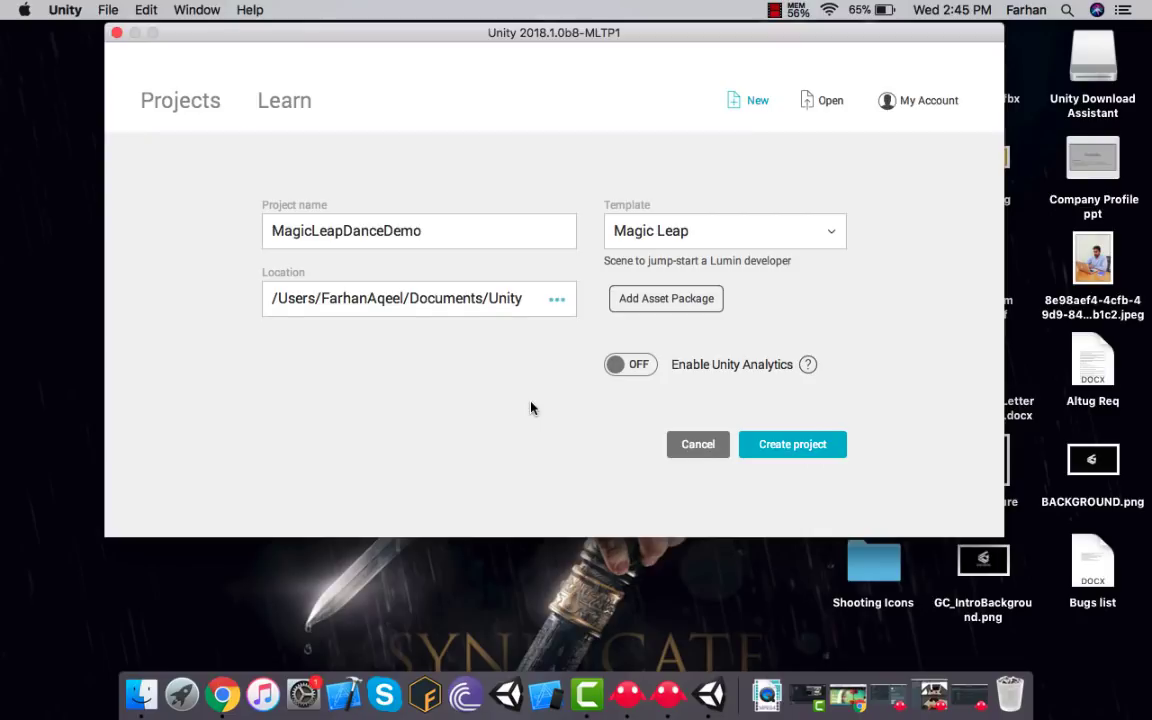
double_click(453, 229)
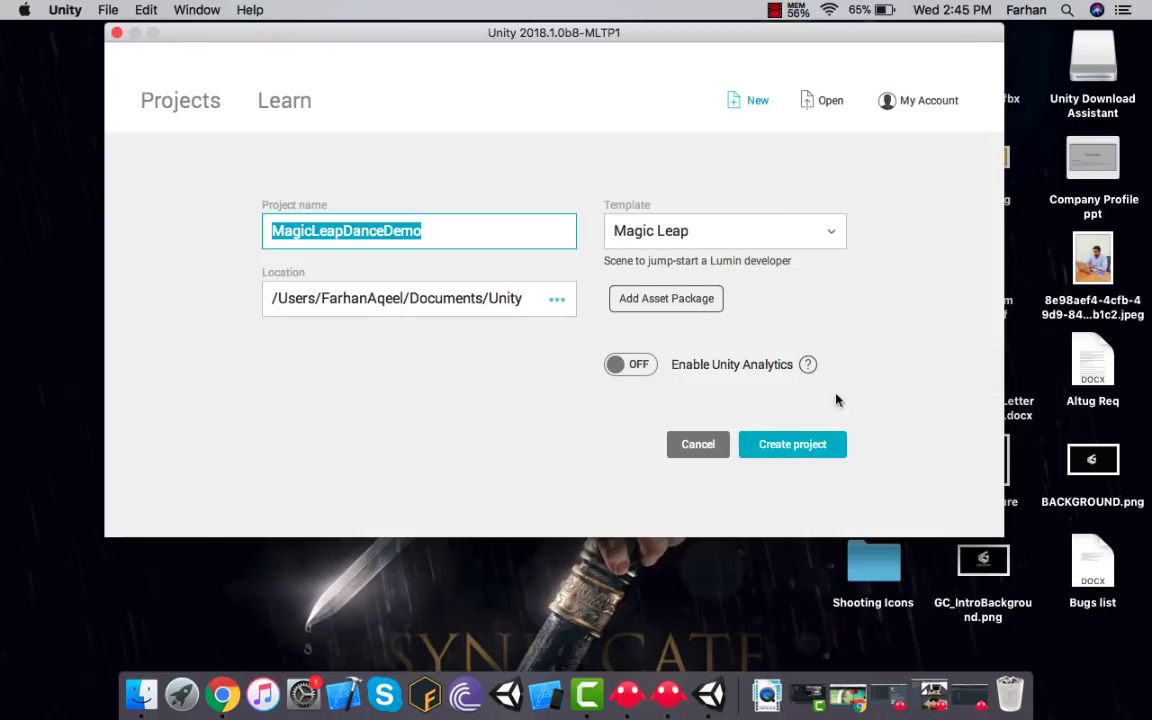
click(807, 452)
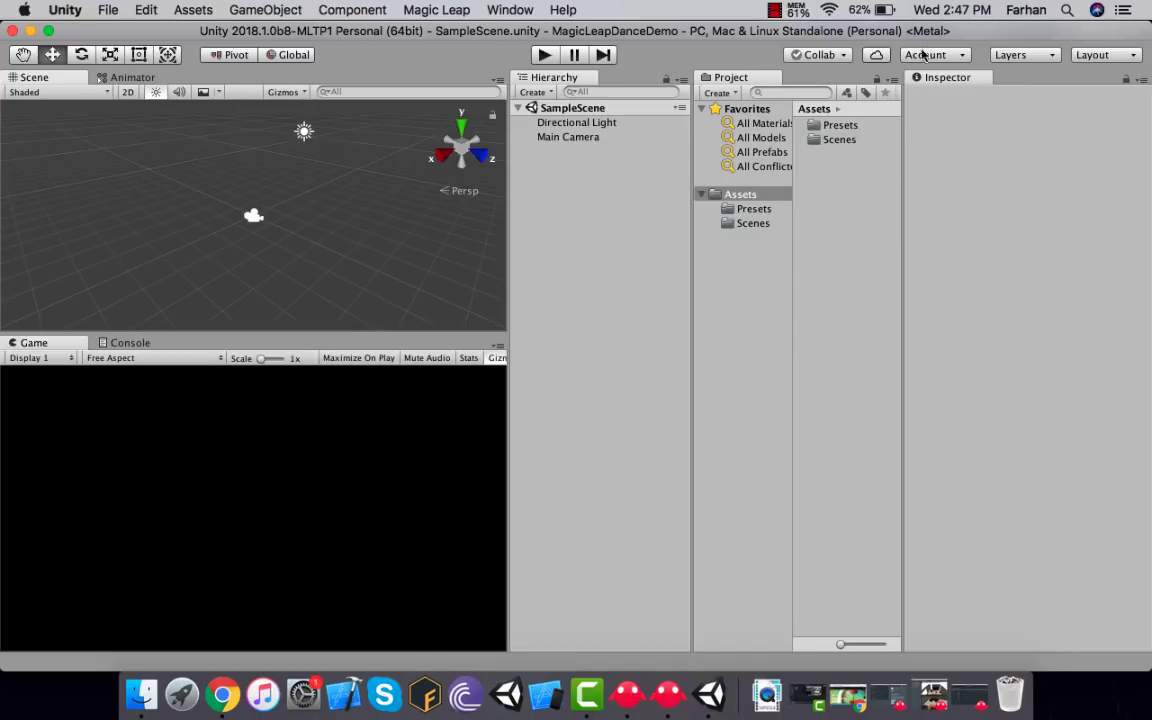
Step: Check the contents of the Presets and Scenes folders in the new project's assets
click(758, 213)
click(760, 222)
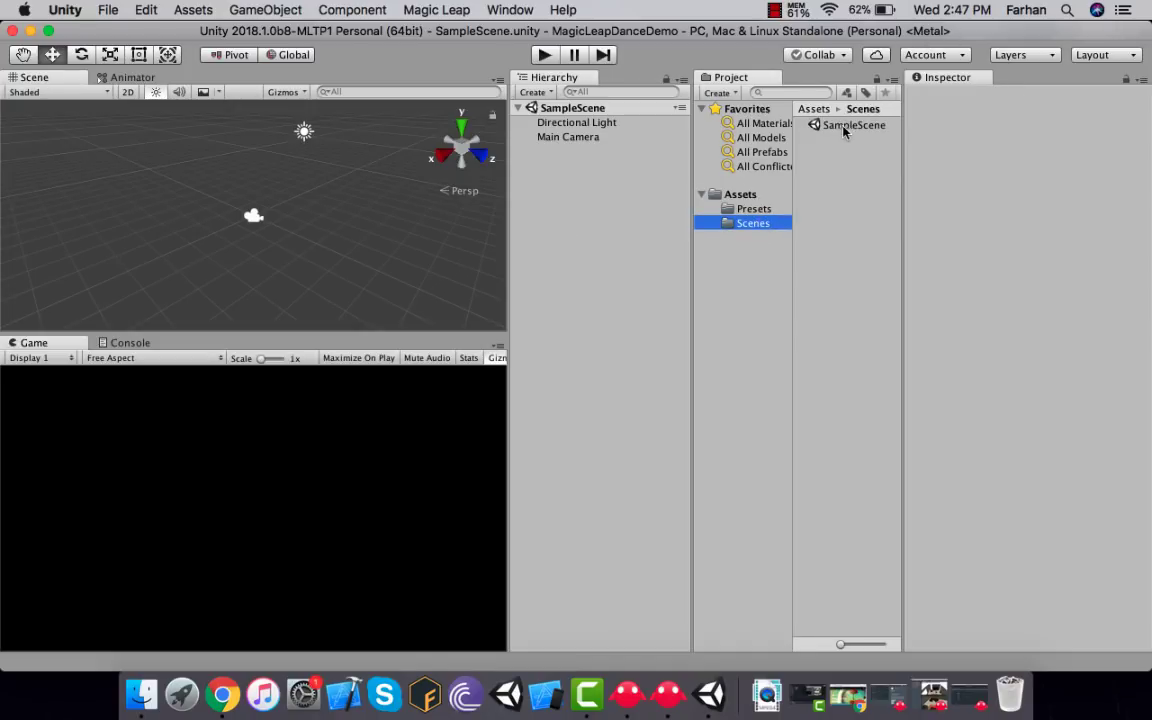
click(585, 204)
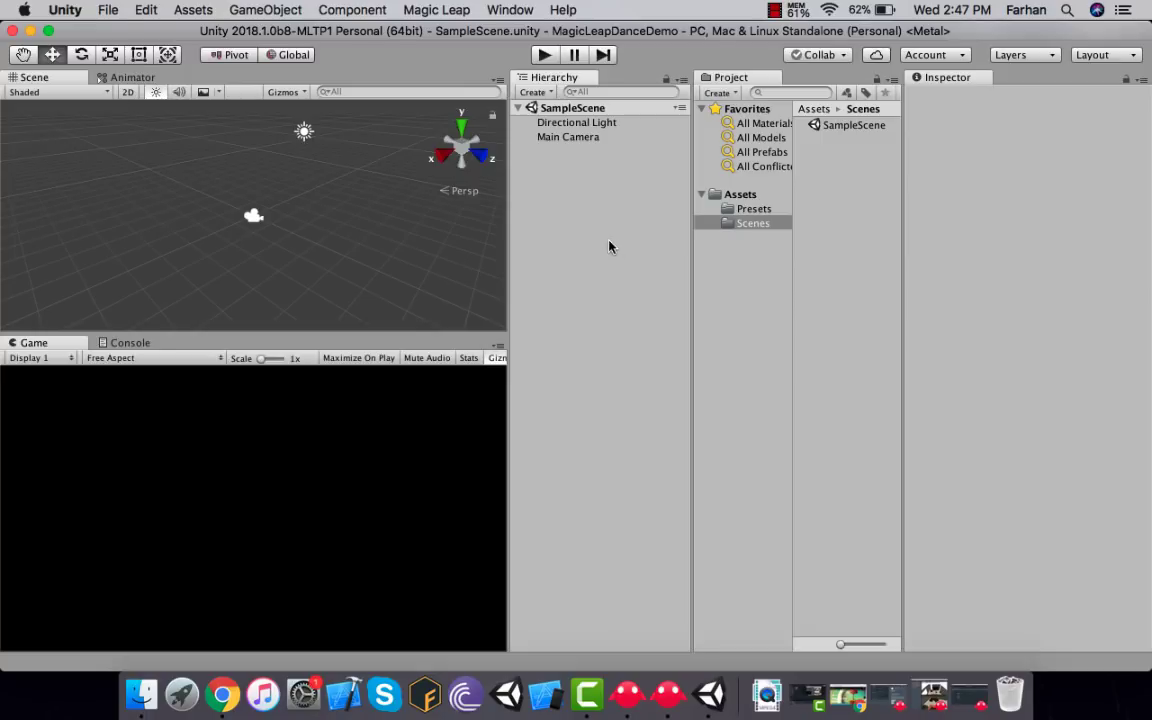
Step: Open the project's build settings and select the Lumin OS platform
click(106, 12)
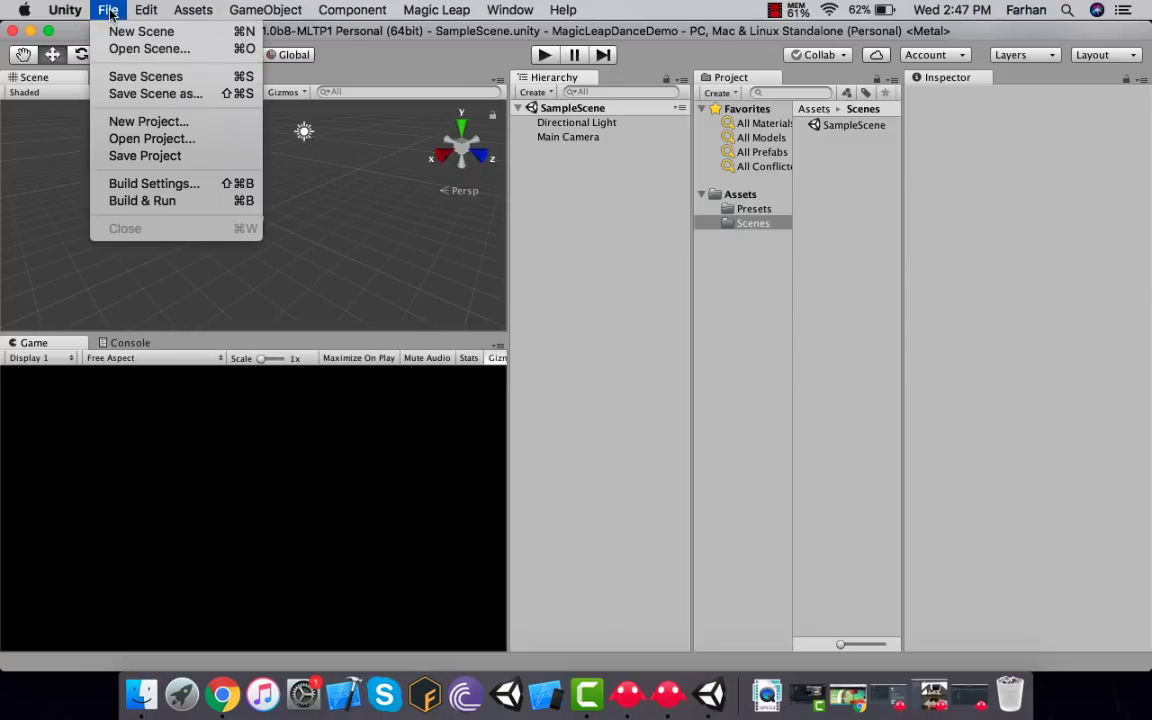
click(700, 38)
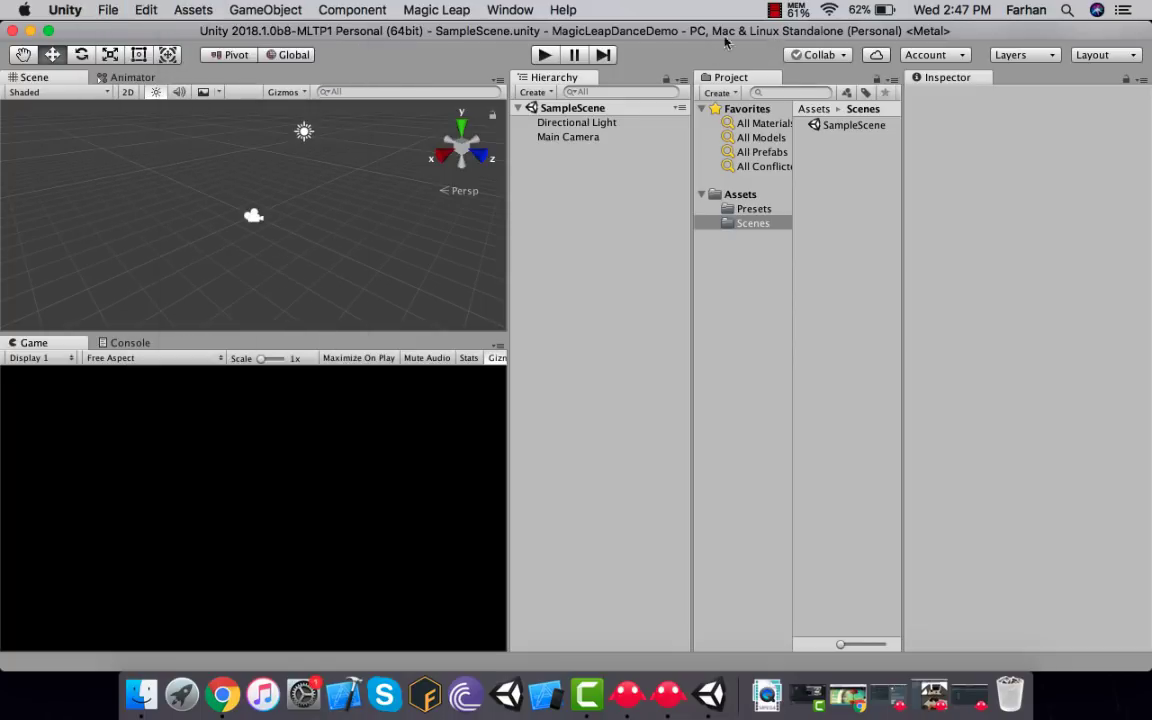
click(107, 11)
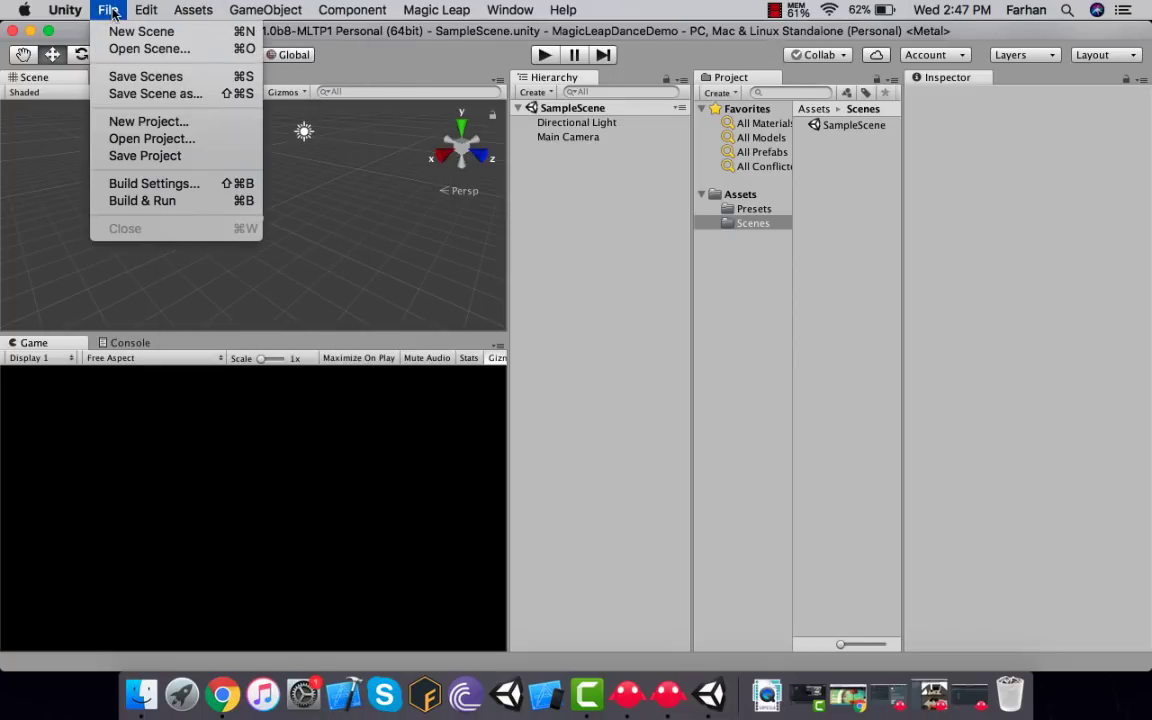
click(154, 184)
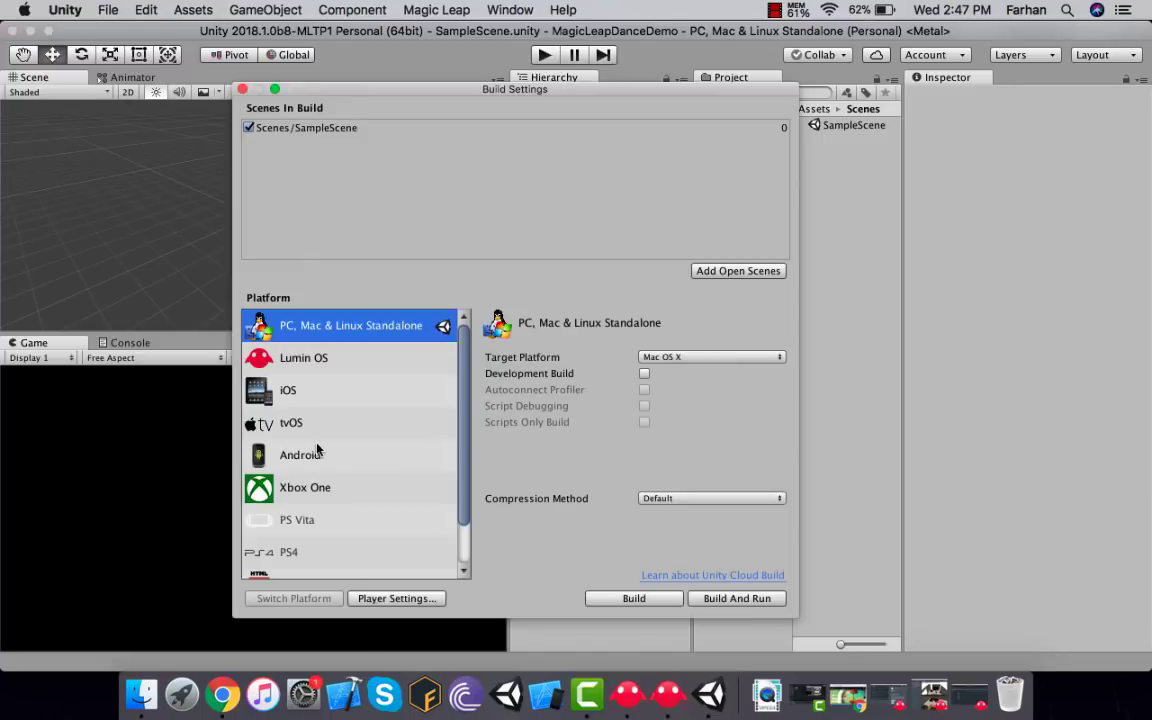
click(330, 368)
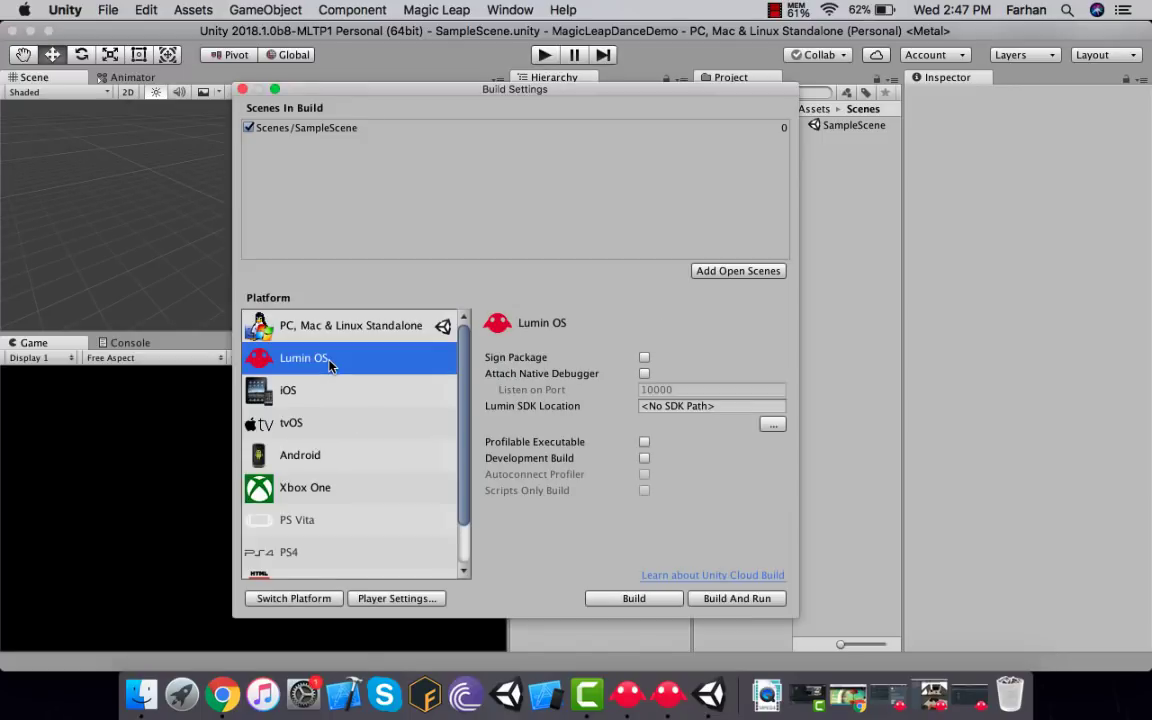
Step: Compare the build options of the PC, Mac & Linux Standalone platform with those of Lumin OS
drag(469, 92, 430, 70)
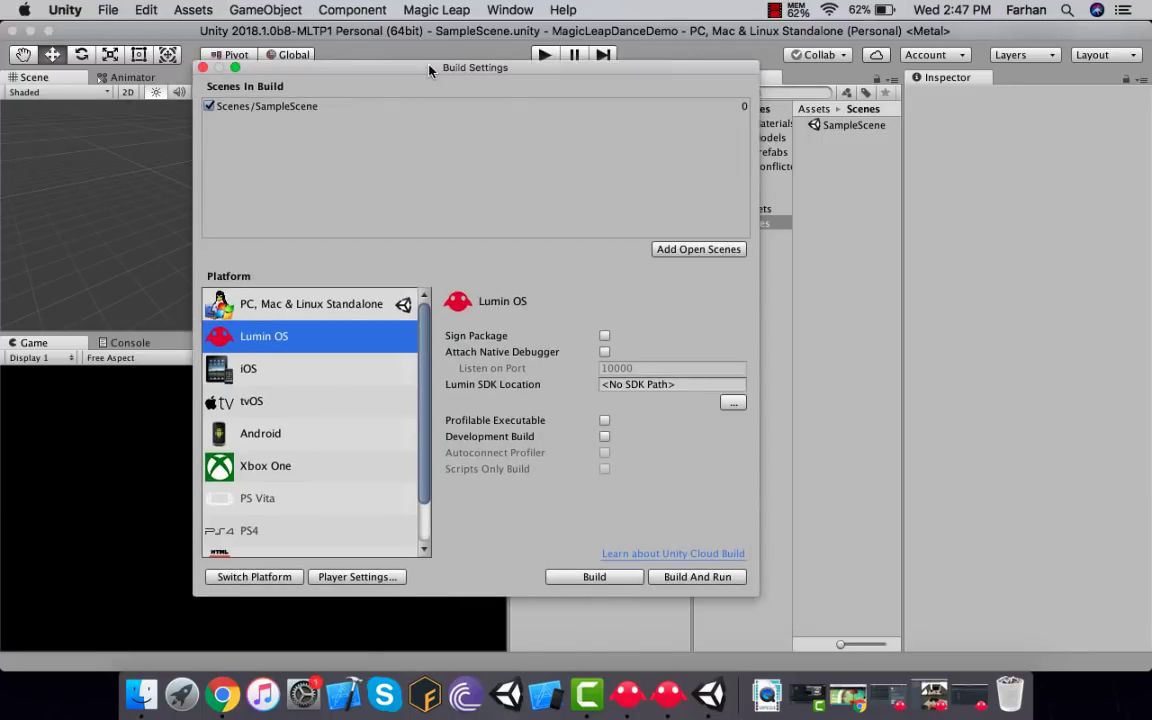
click(372, 304)
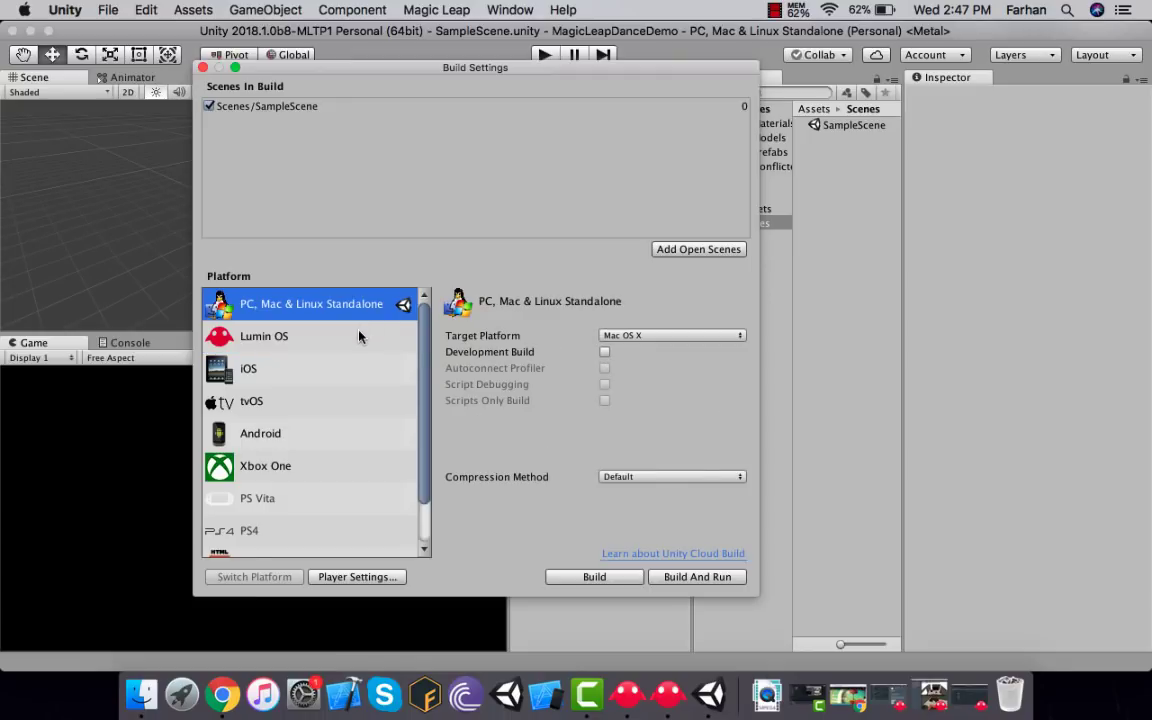
click(340, 342)
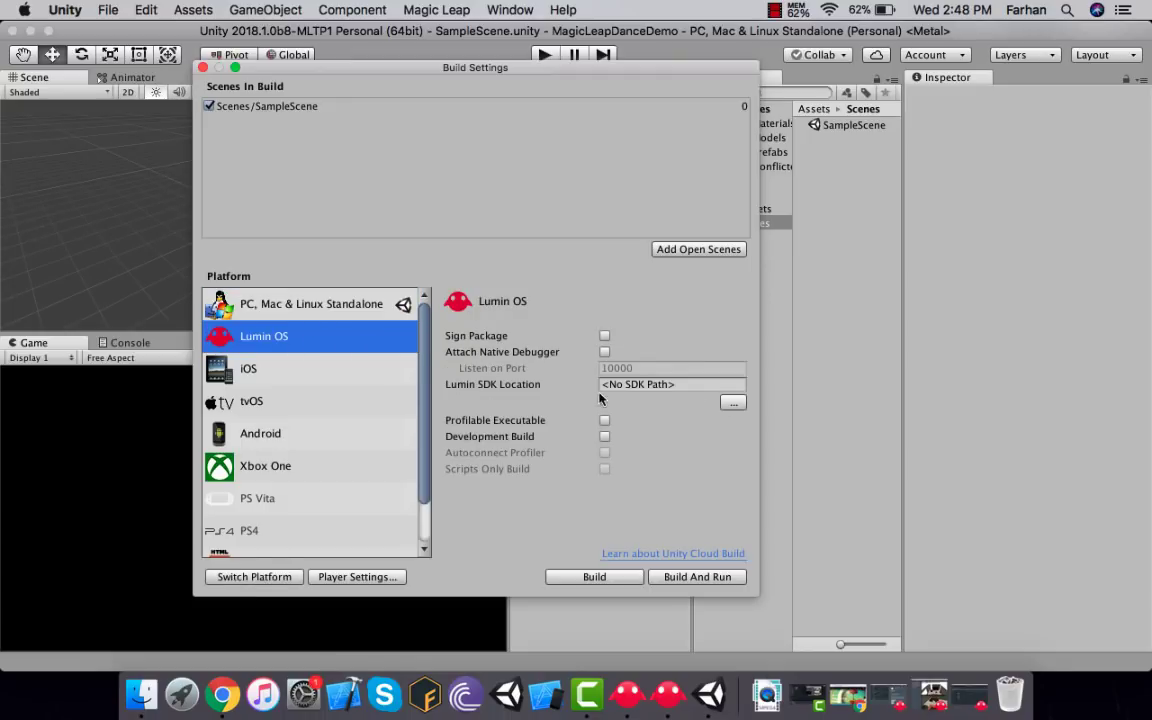
click(259, 303)
click(282, 338)
Step: Set the Lumin SDK location to the MagicLeap/mlsdk/v0.11.1 folder inside the home folder
click(675, 384)
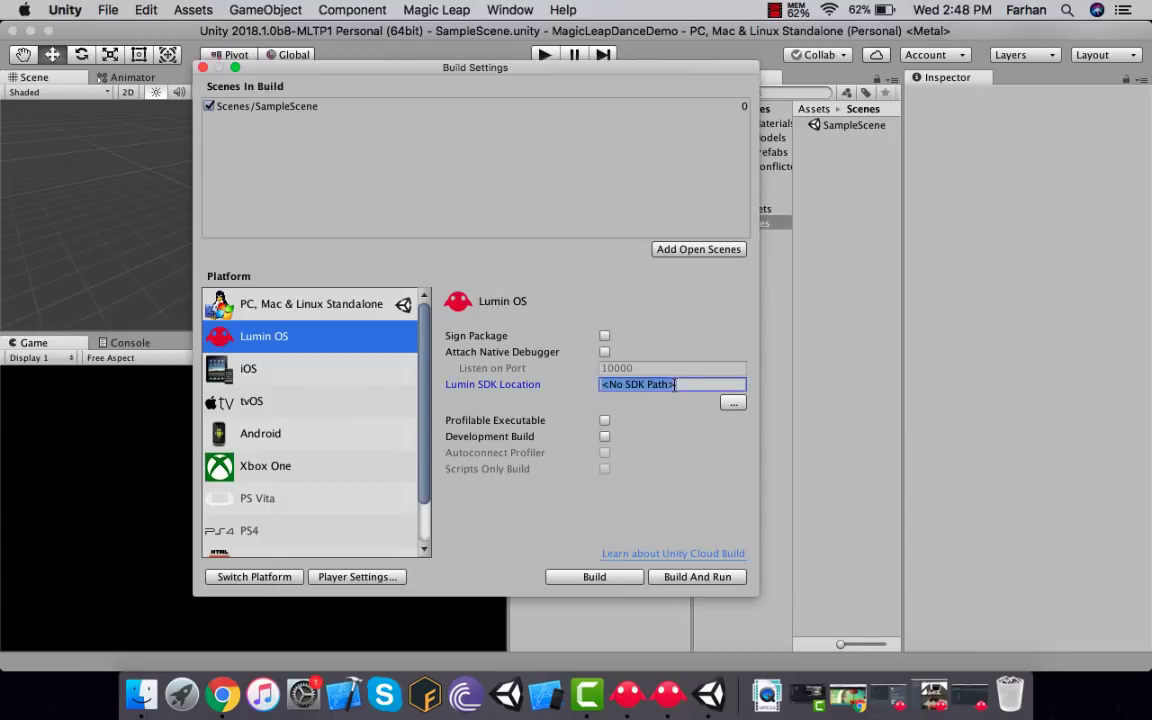
click(734, 403)
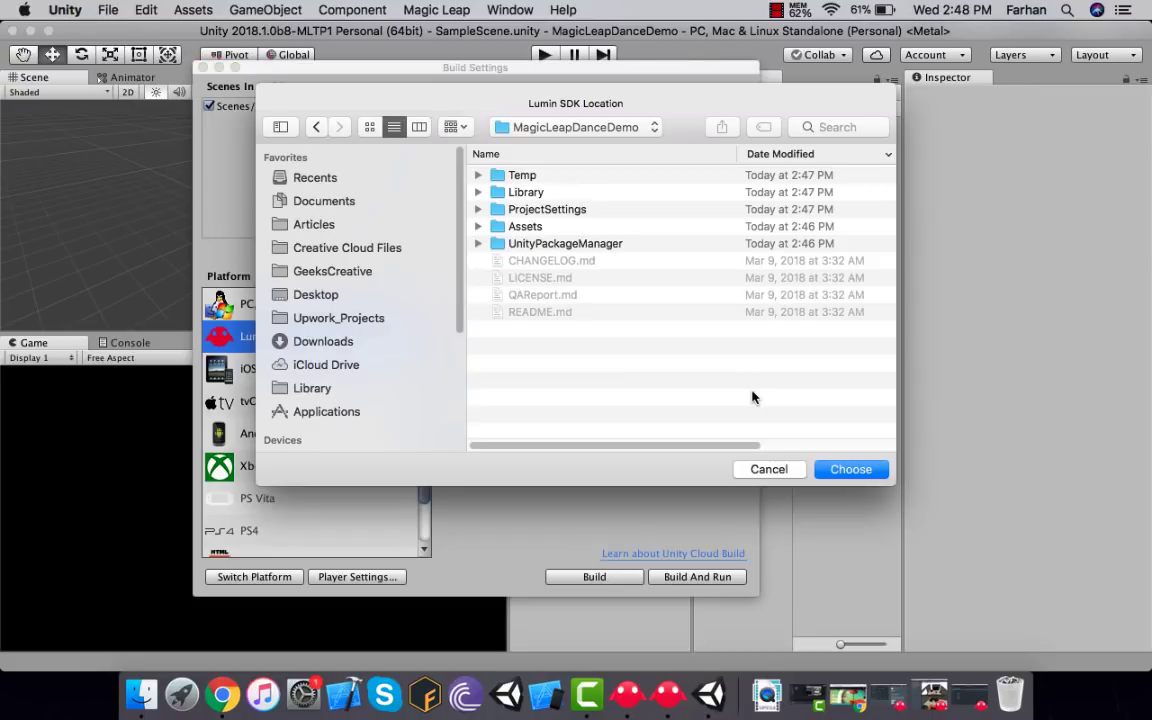
click(575, 127)
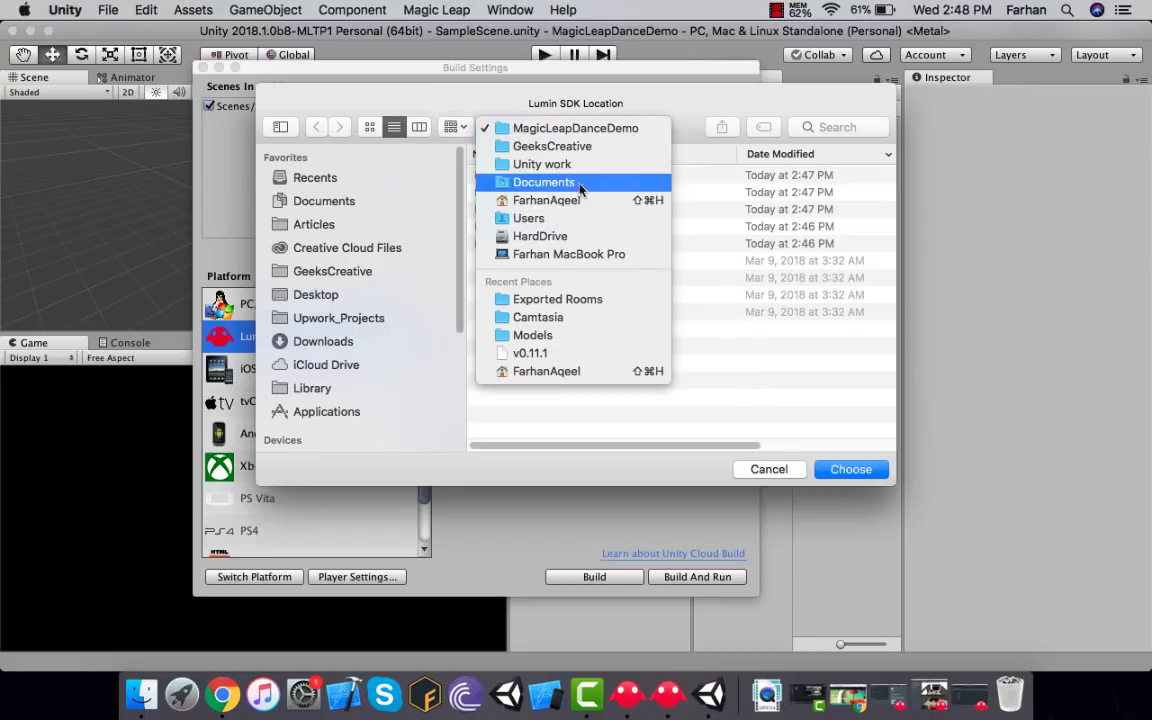
click(582, 235)
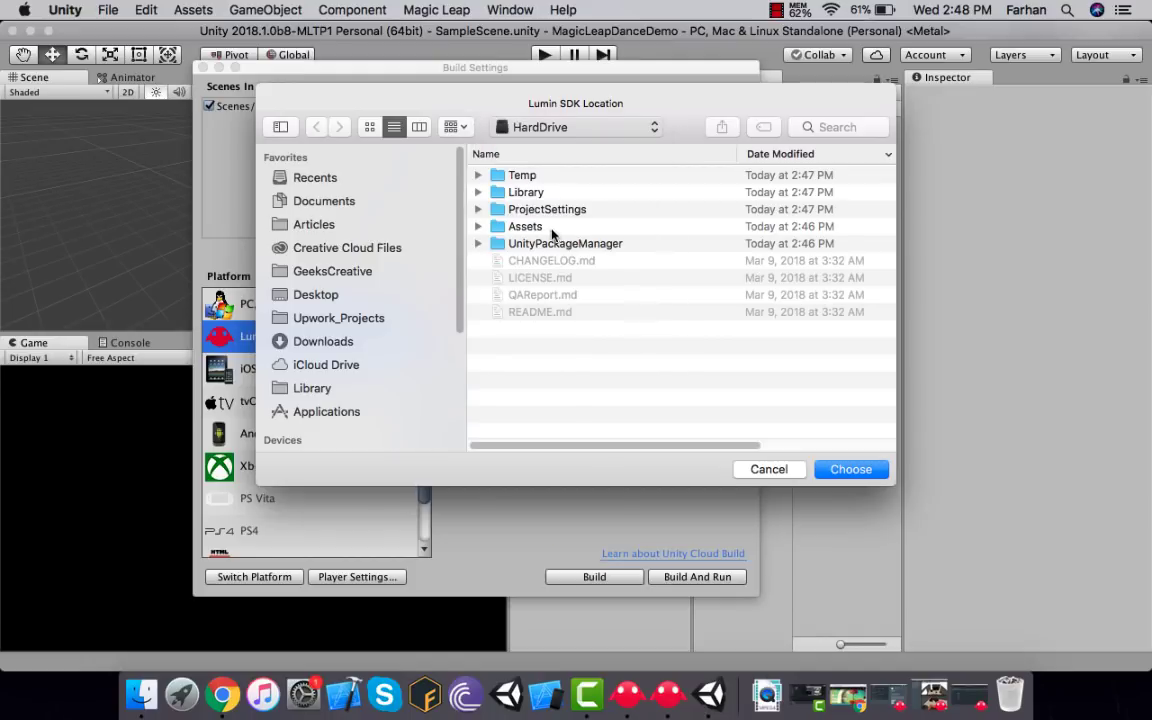
click(531, 196)
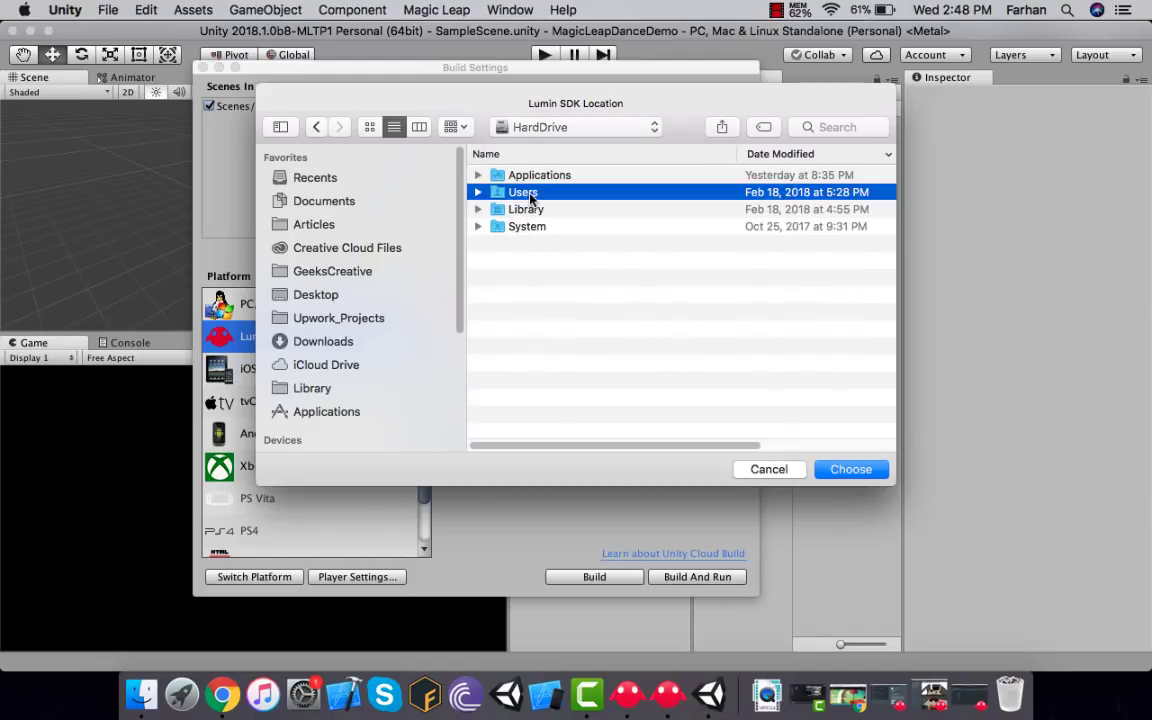
double_click(531, 196)
double_click(530, 194)
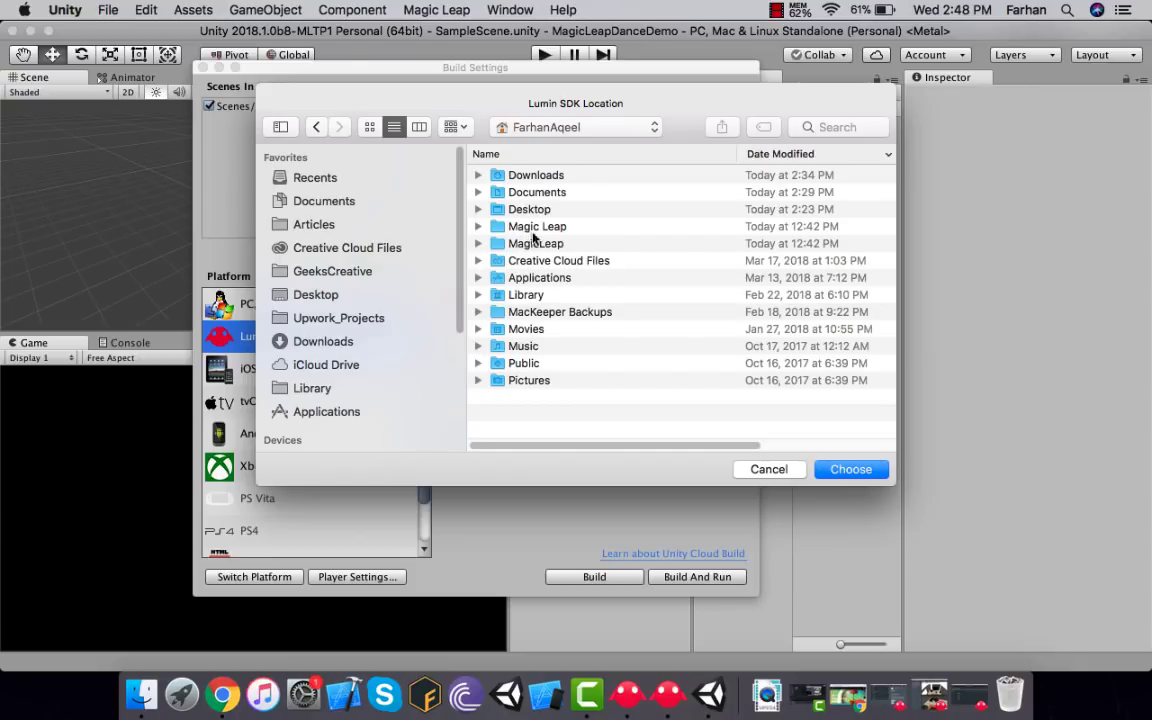
double_click(545, 245)
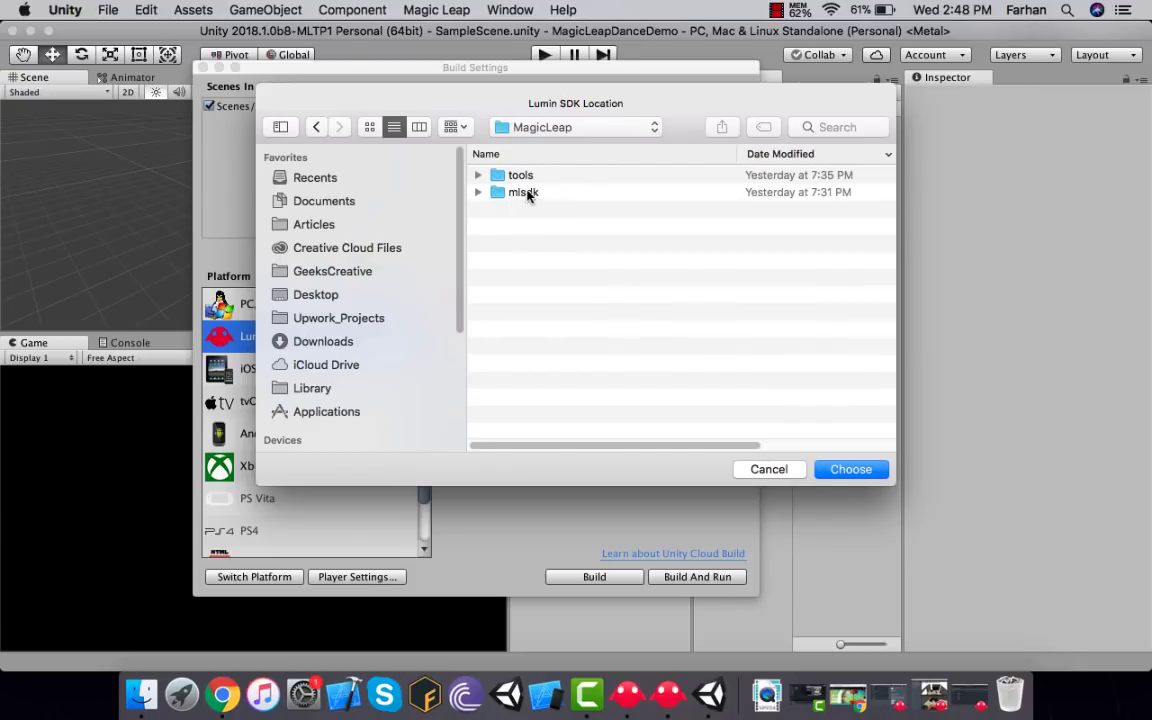
click(528, 193)
double_click(528, 192)
double_click(525, 175)
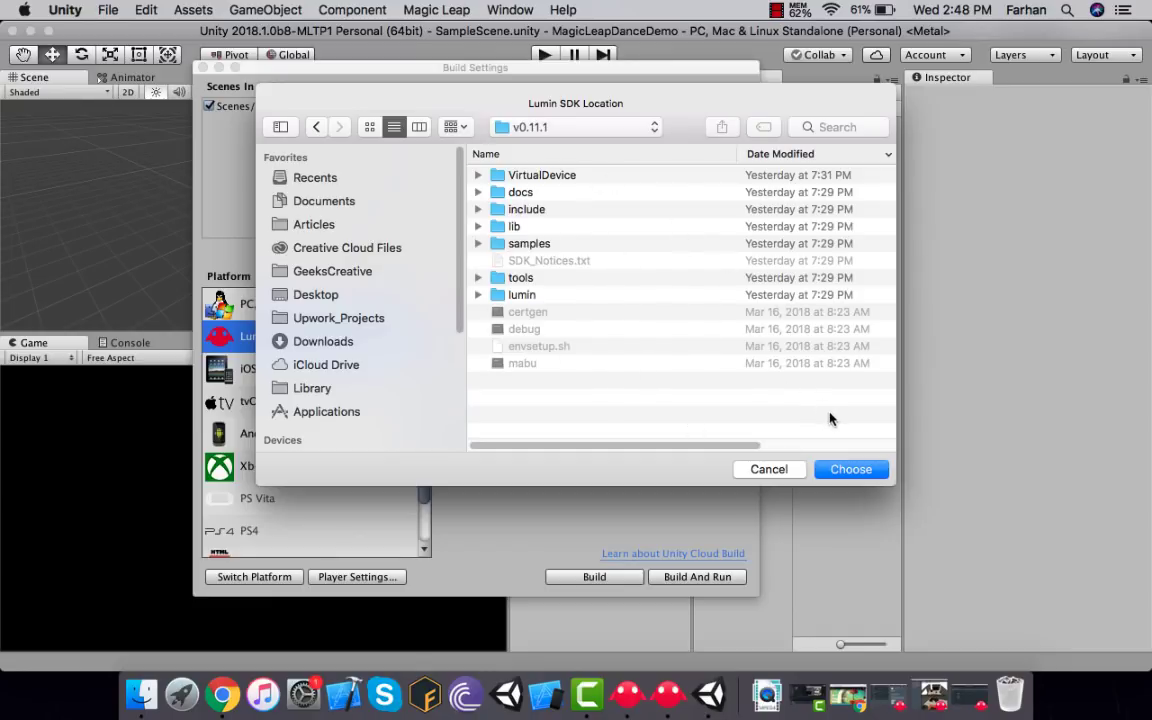
click(864, 470)
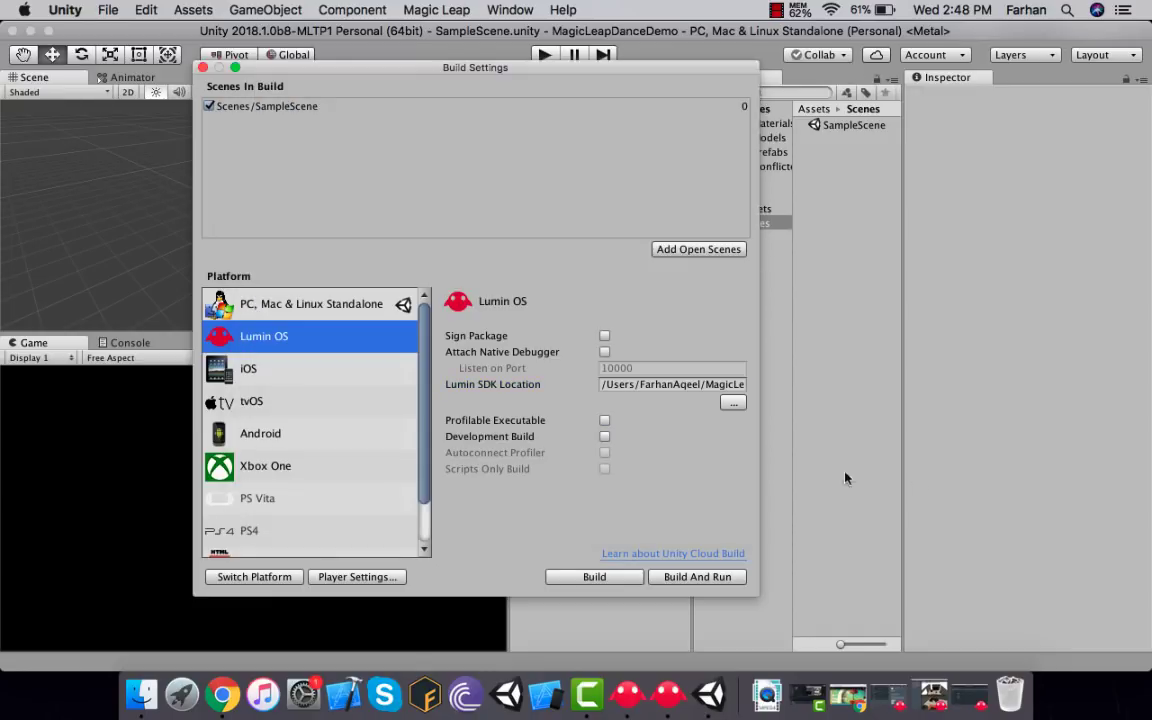
Step: Switch the project's build platform to Lumin OS and close the build settings
click(281, 578)
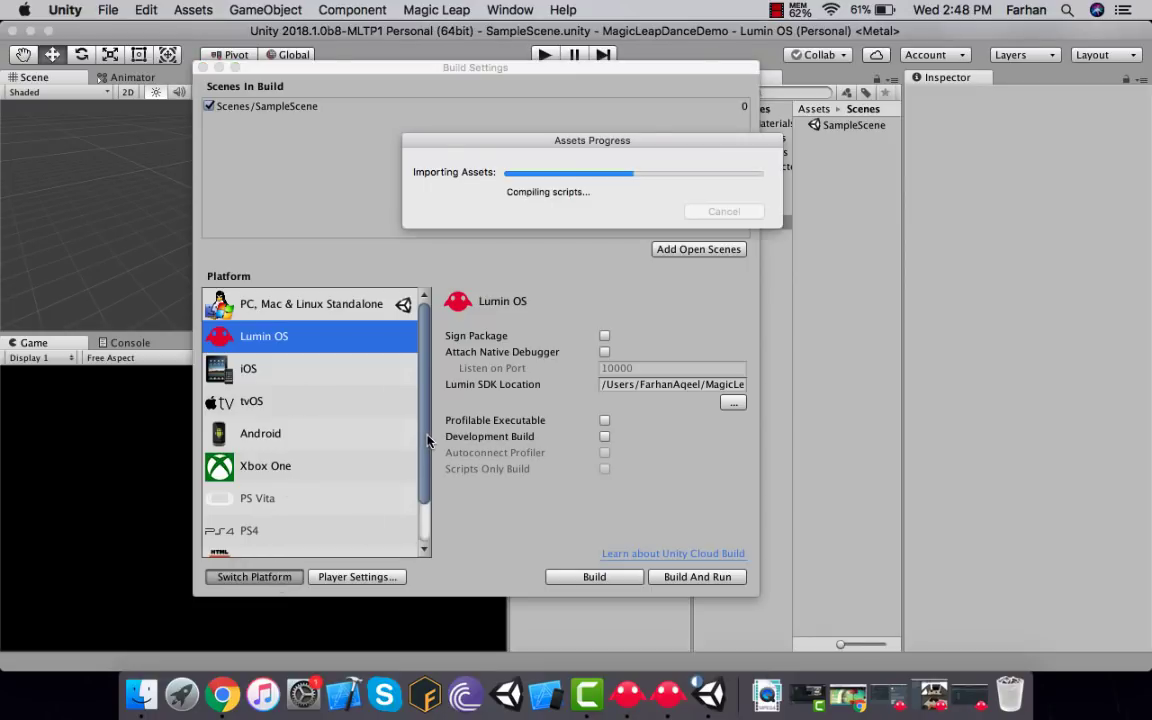
click(334, 304)
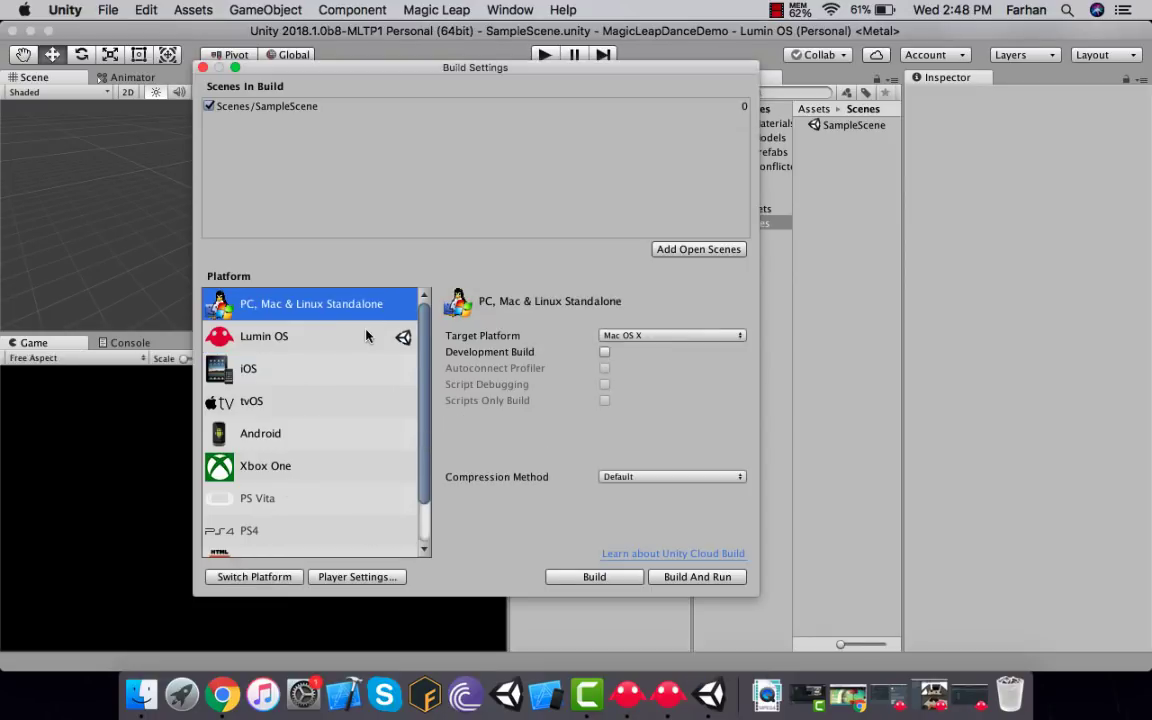
click(366, 336)
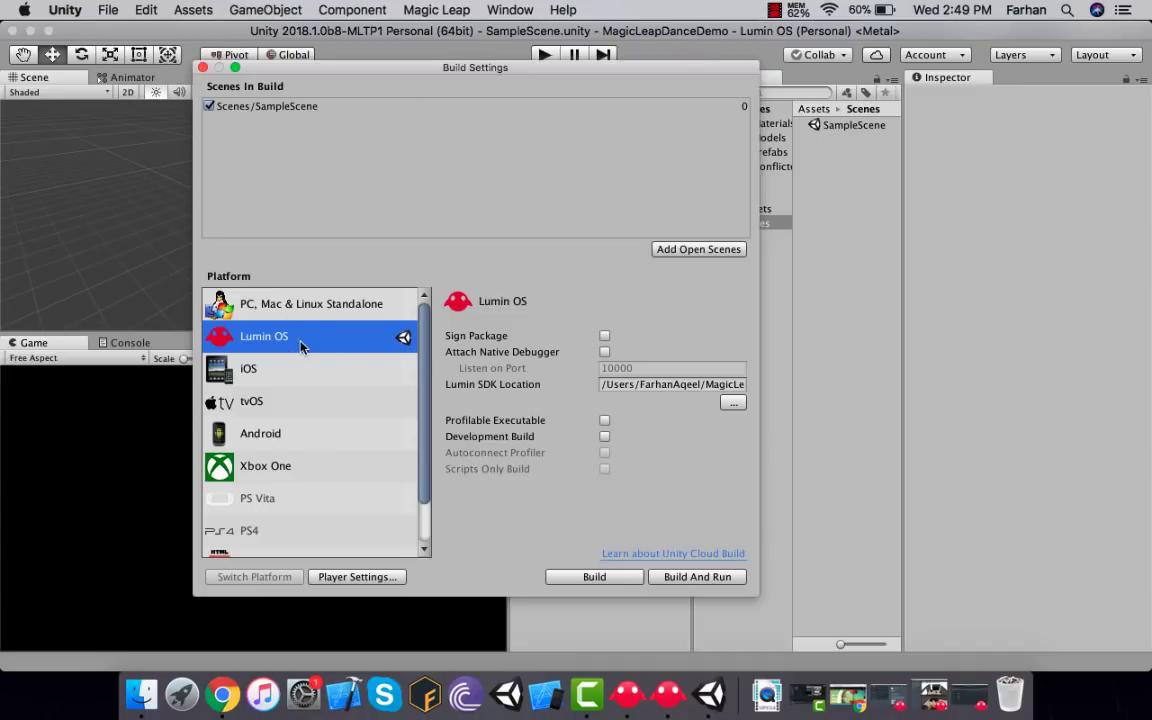
click(690, 384)
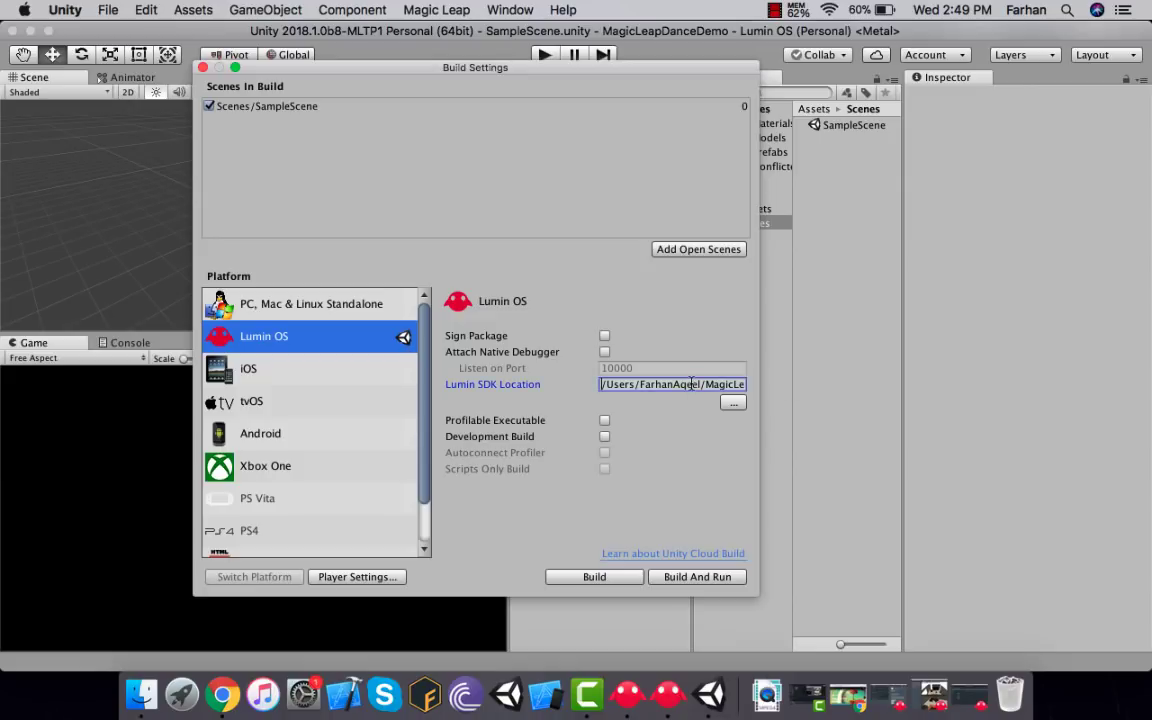
click(203, 68)
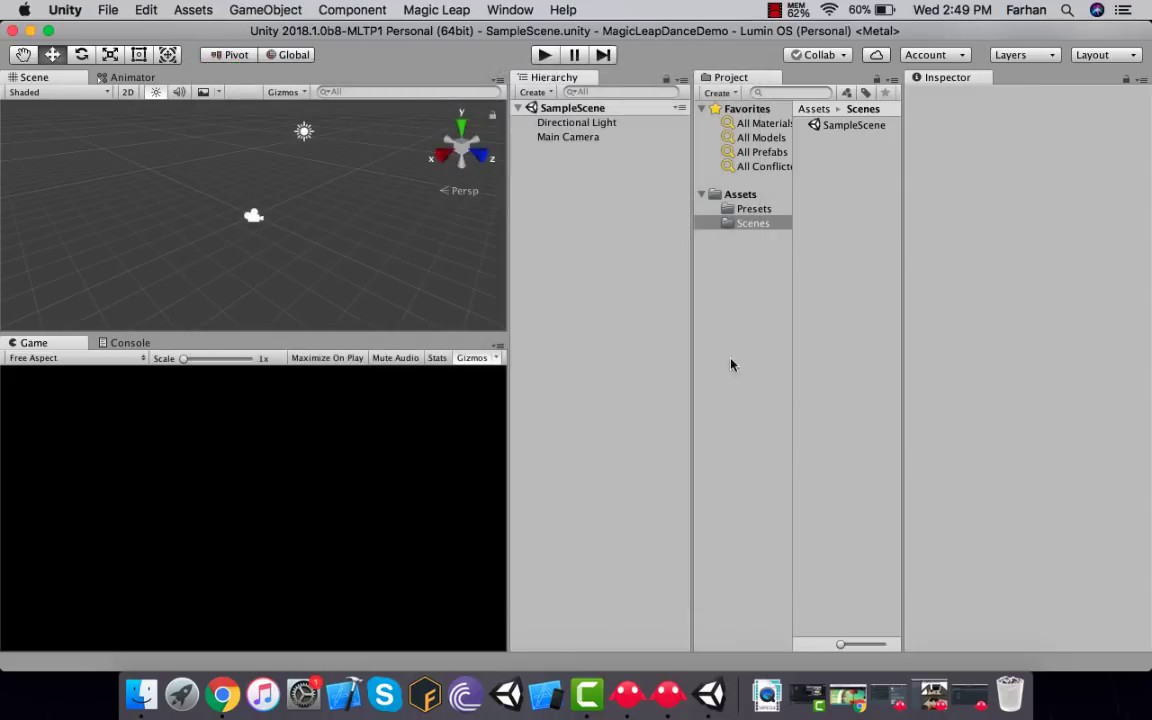
Step: Import Character.fbx from the desktop into the project's Assets folder
click(30, 32)
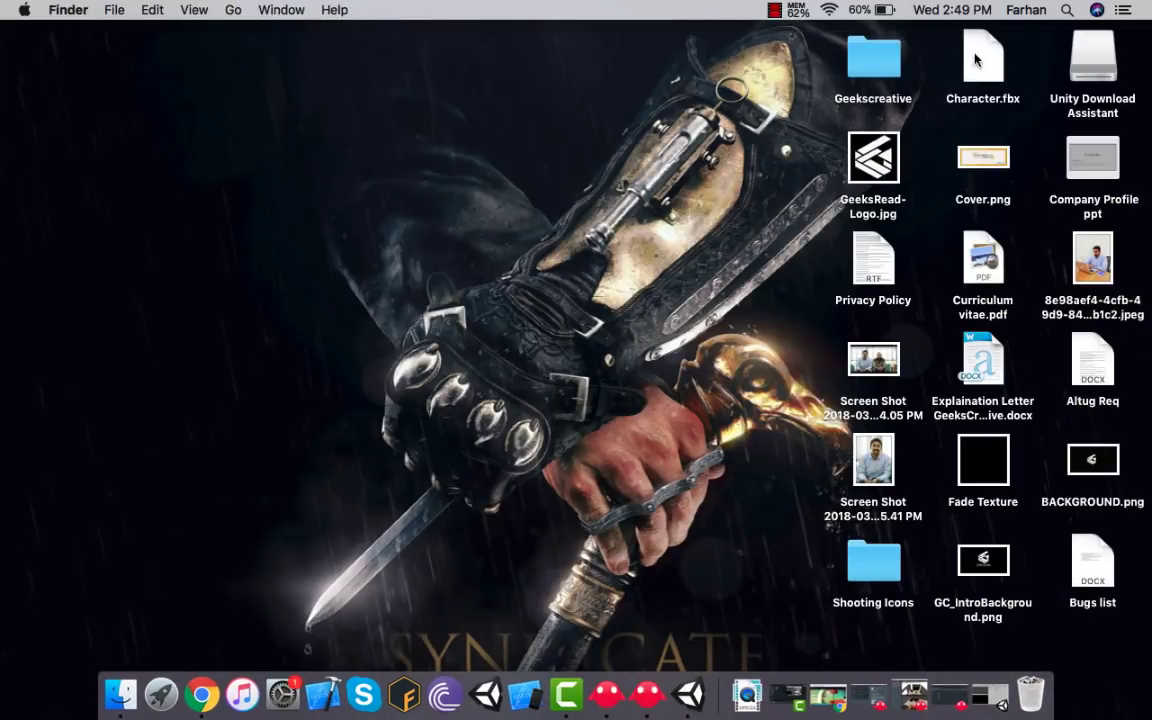
drag(977, 60, 714, 235)
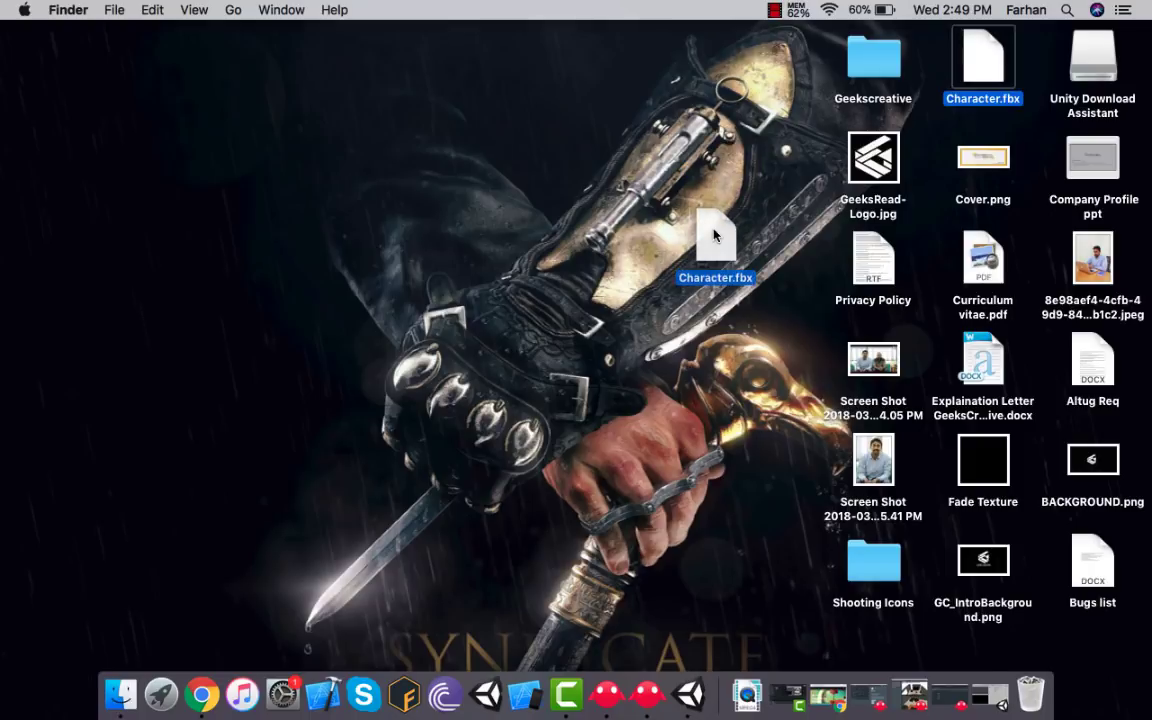
drag(714, 235, 765, 196)
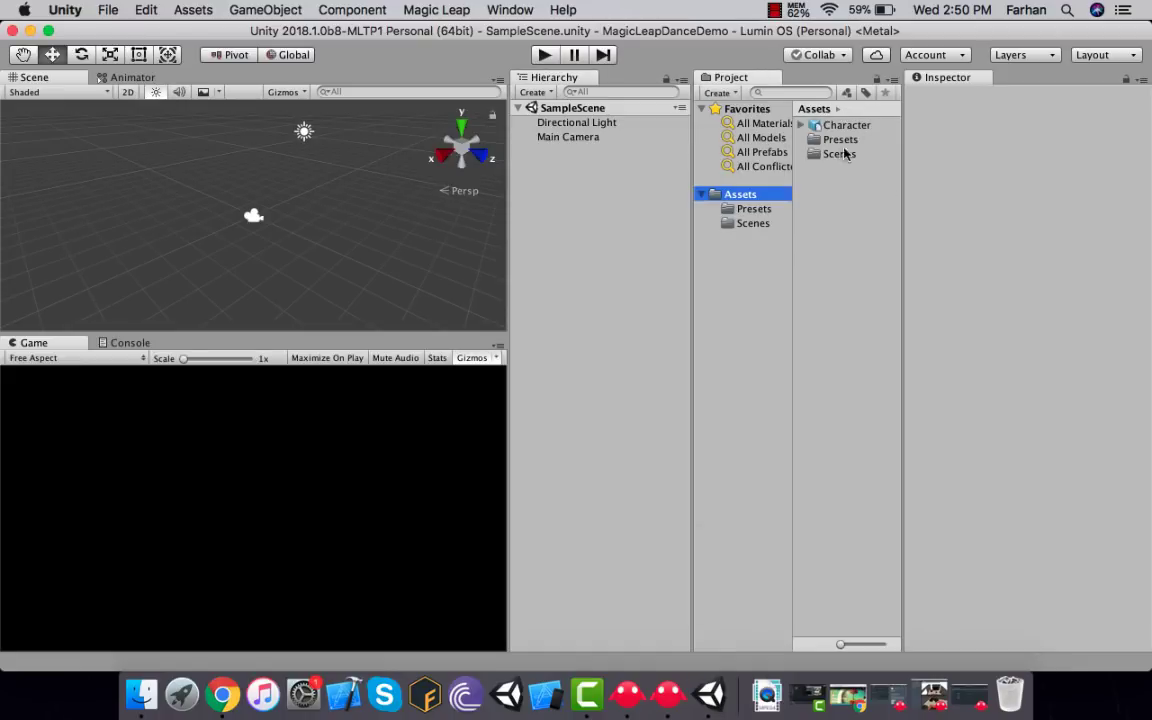
Step: Create a folder named Models in the project's Assets folder
click(829, 201)
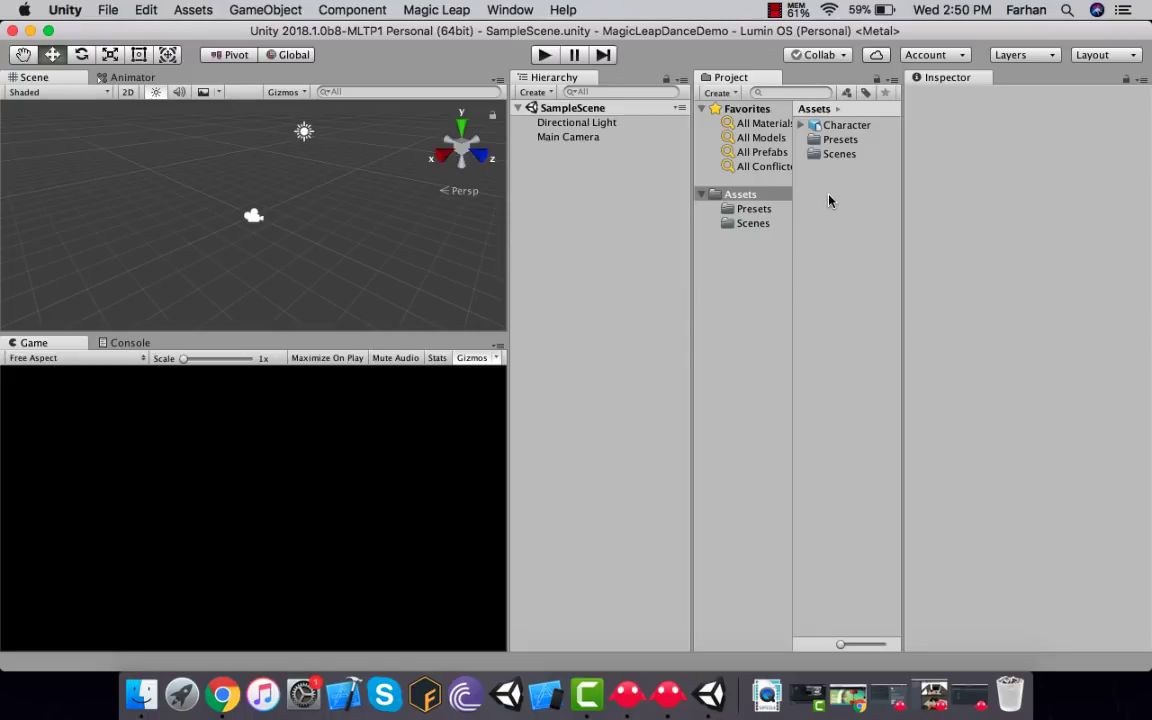
right_click(829, 201)
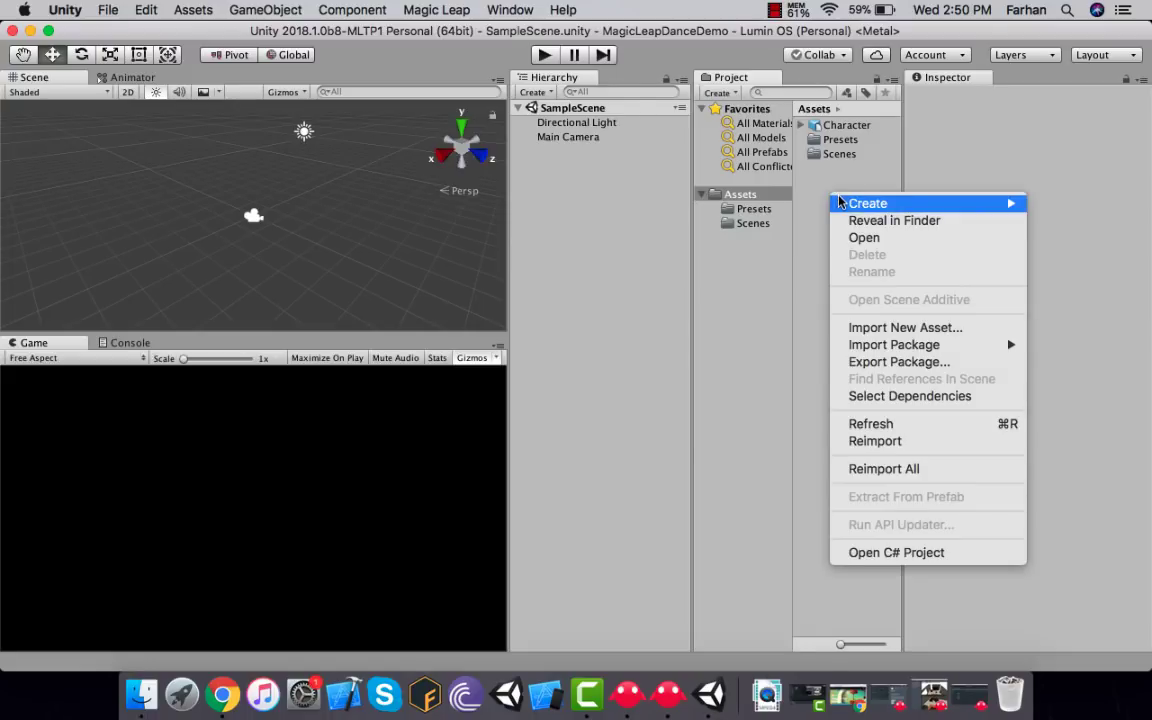
mouse_move(865, 203)
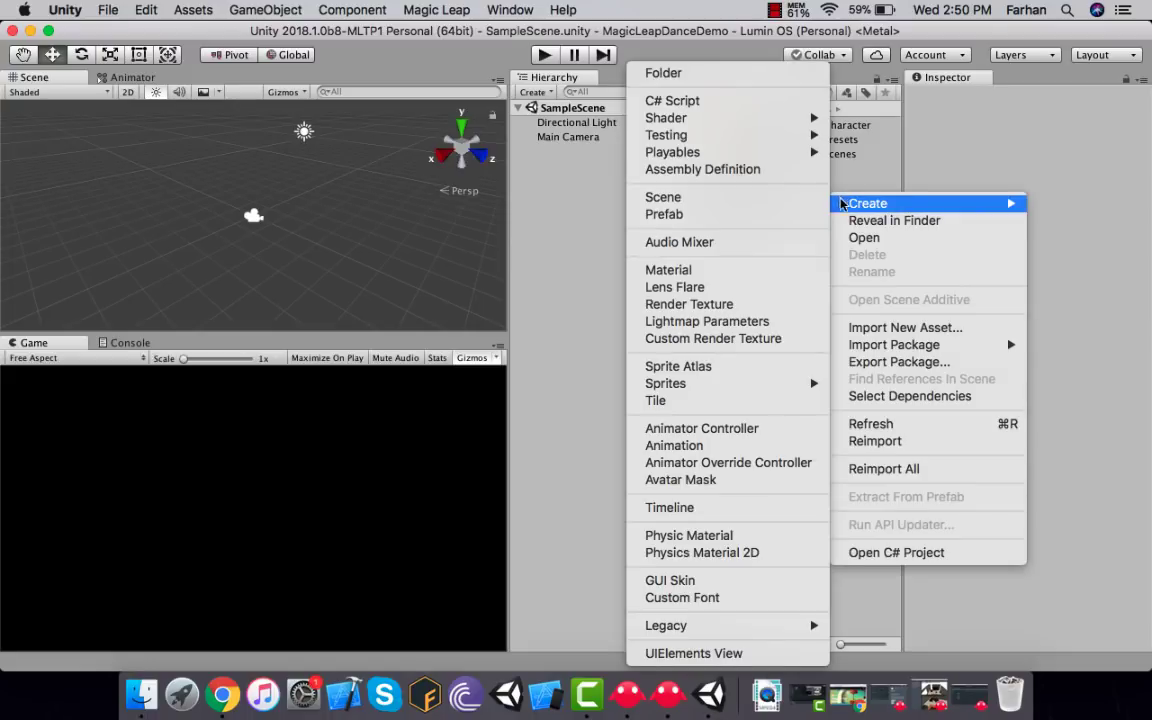
click(739, 80)
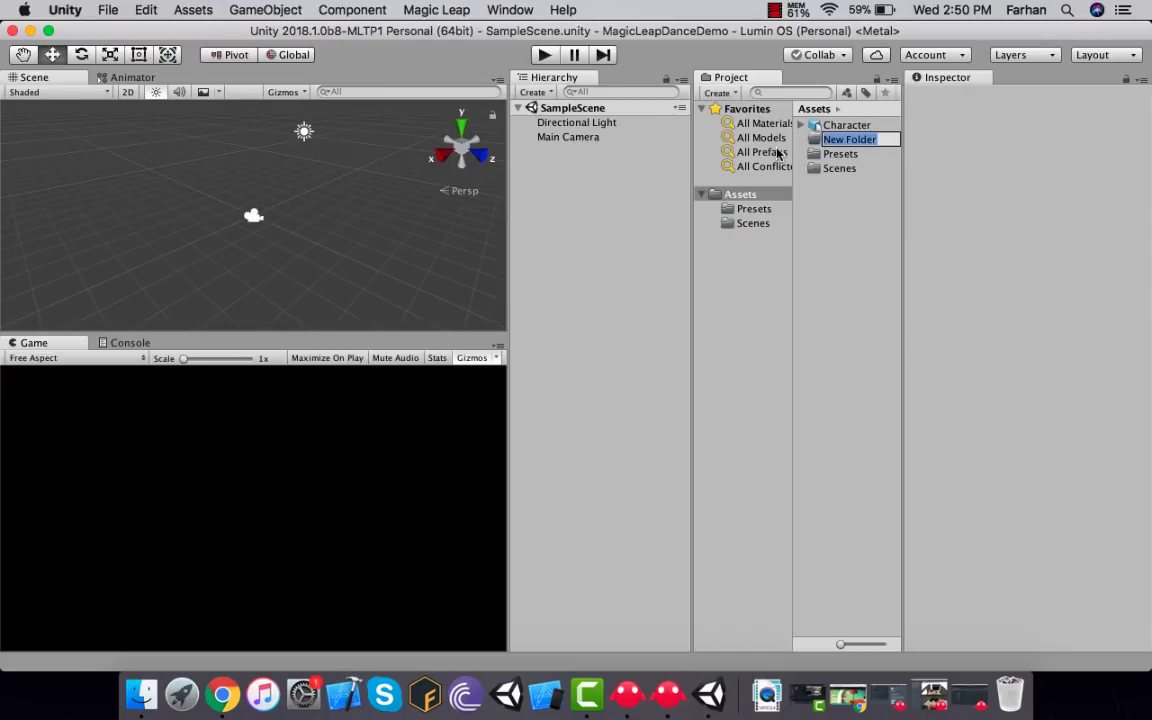
text(Models)
key(Return)
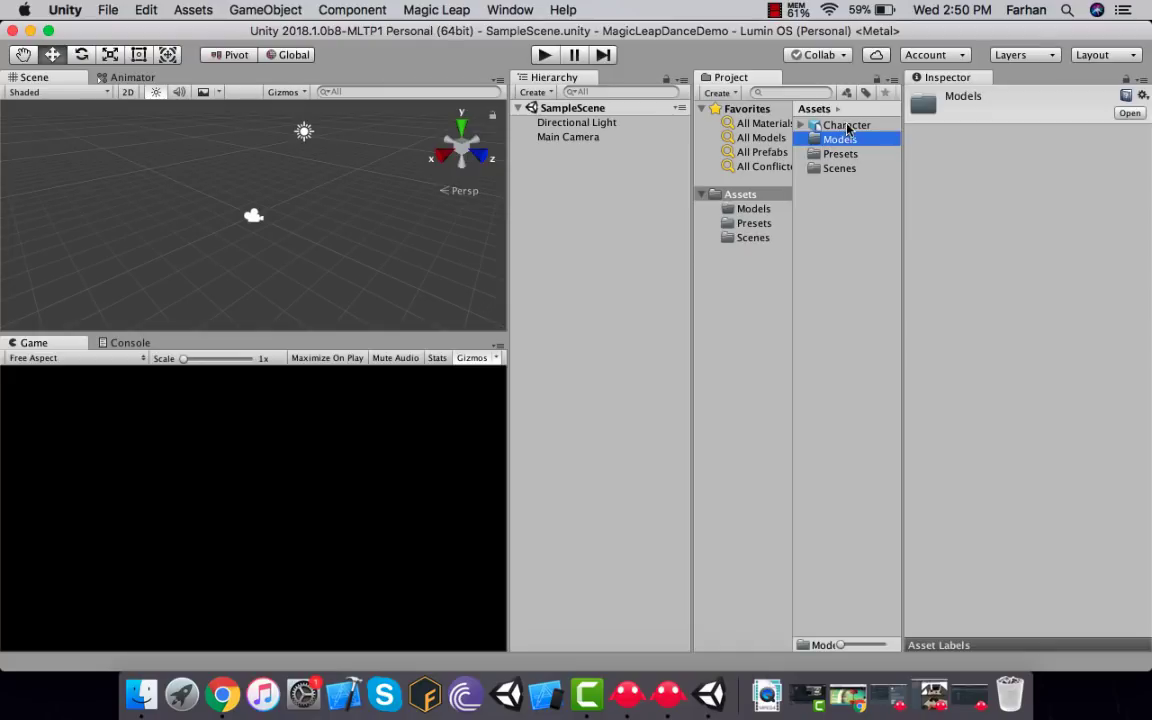
Step: Move the Character model into the Models folder and open its import settings there
drag(834, 140, 846, 140)
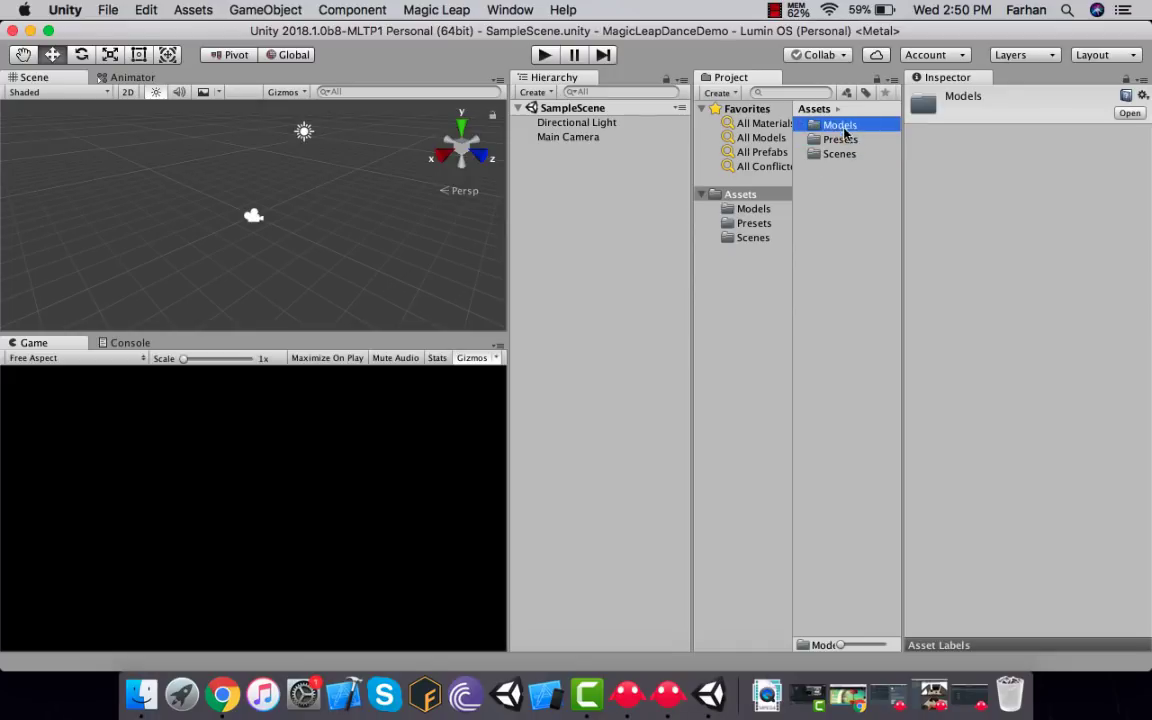
double_click(843, 125)
click(843, 125)
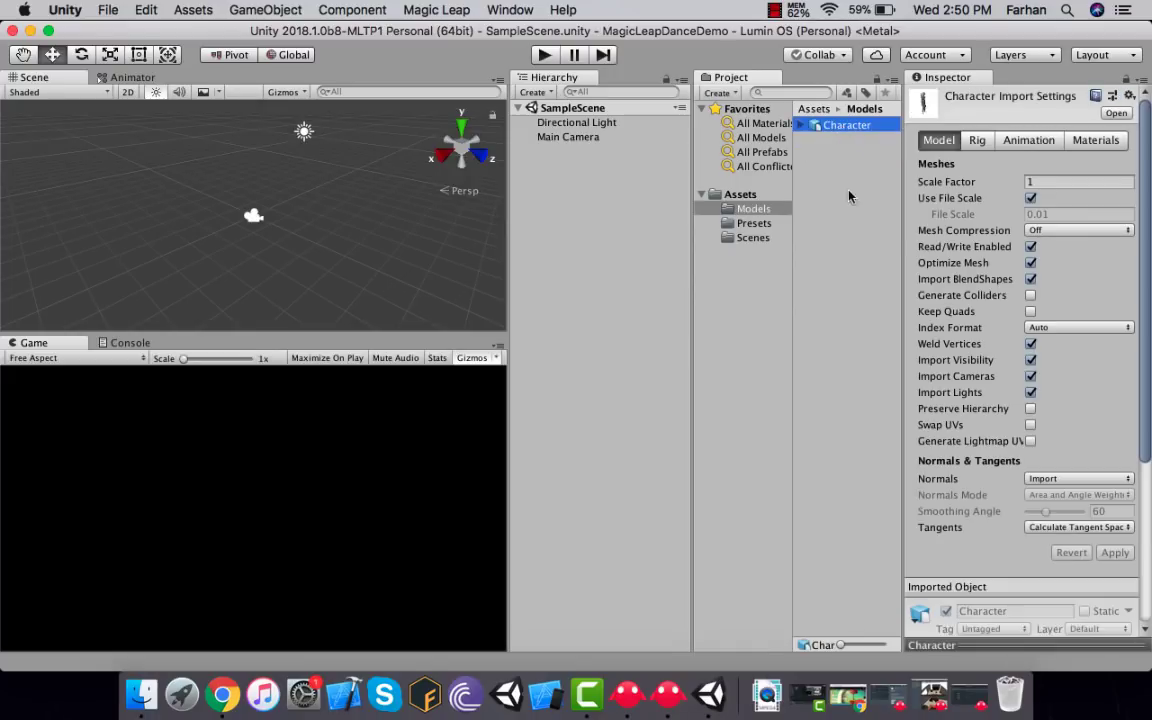
Step: Place the Character model in the scene to inspect it, and delete it from the scene again
drag(820, 128, 352, 263)
key(f)
click(383, 223)
alt+drag(383, 223, 257, 212)
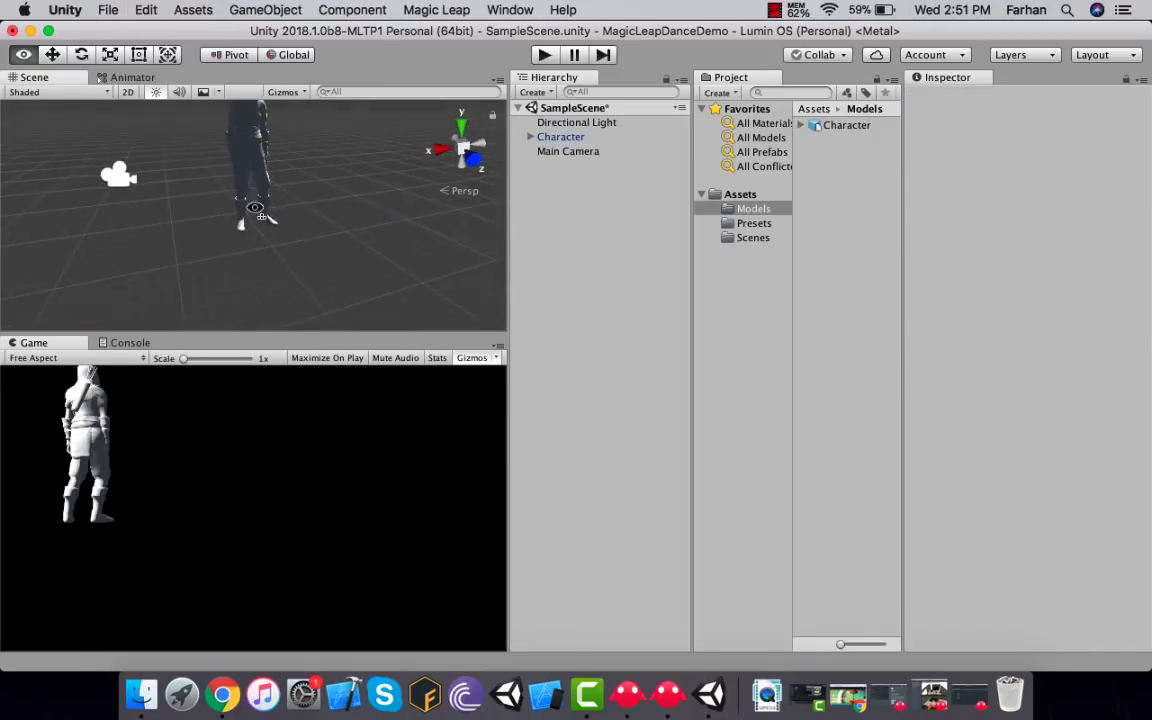
click(578, 137)
key(super+BackSpace)
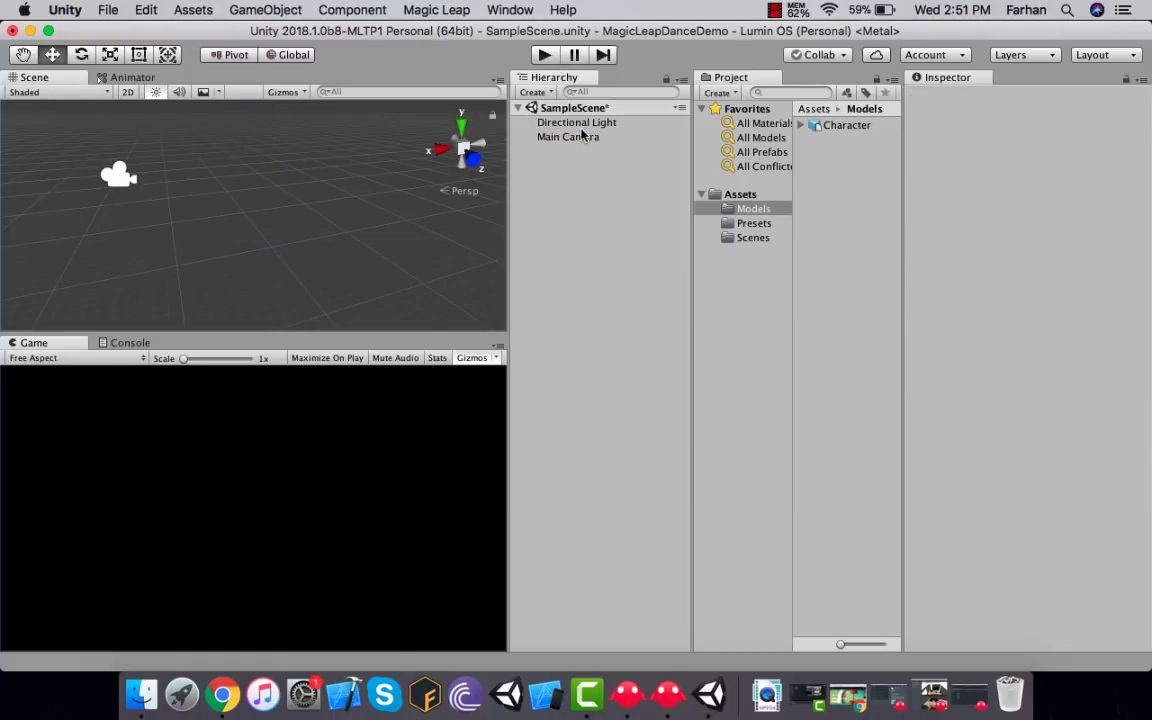
Step: Set the Character model's import scale factor to 0.5
click(845, 125)
click(1058, 185)
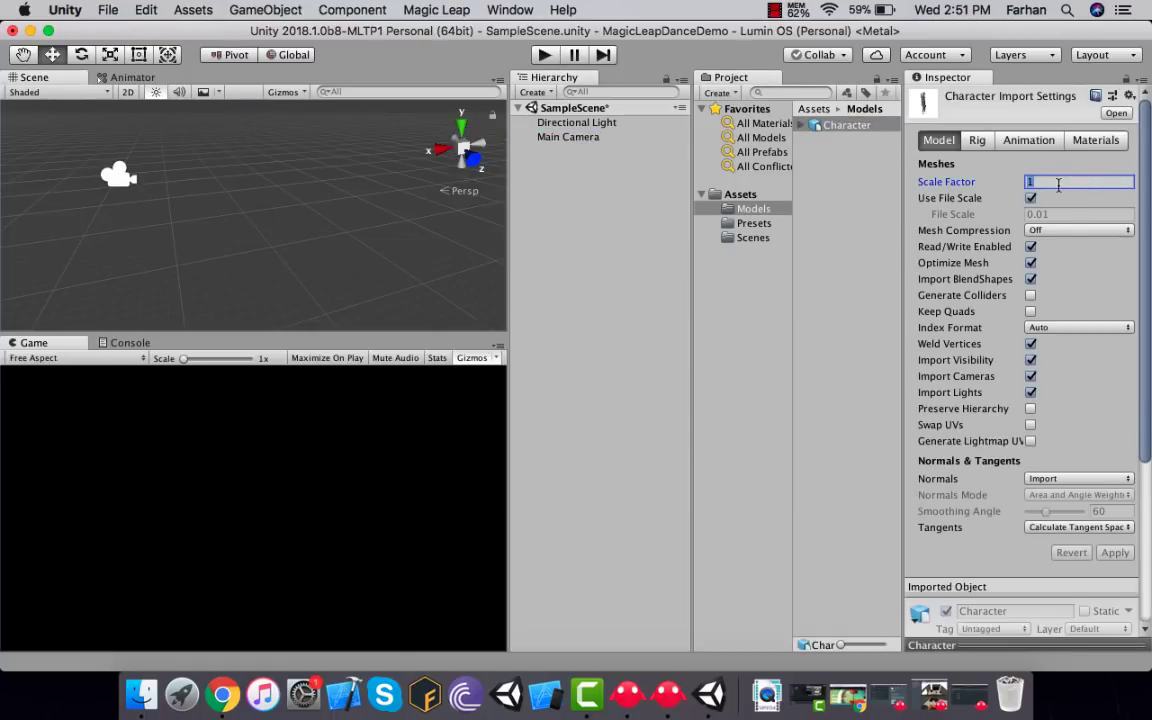
text(0.5)
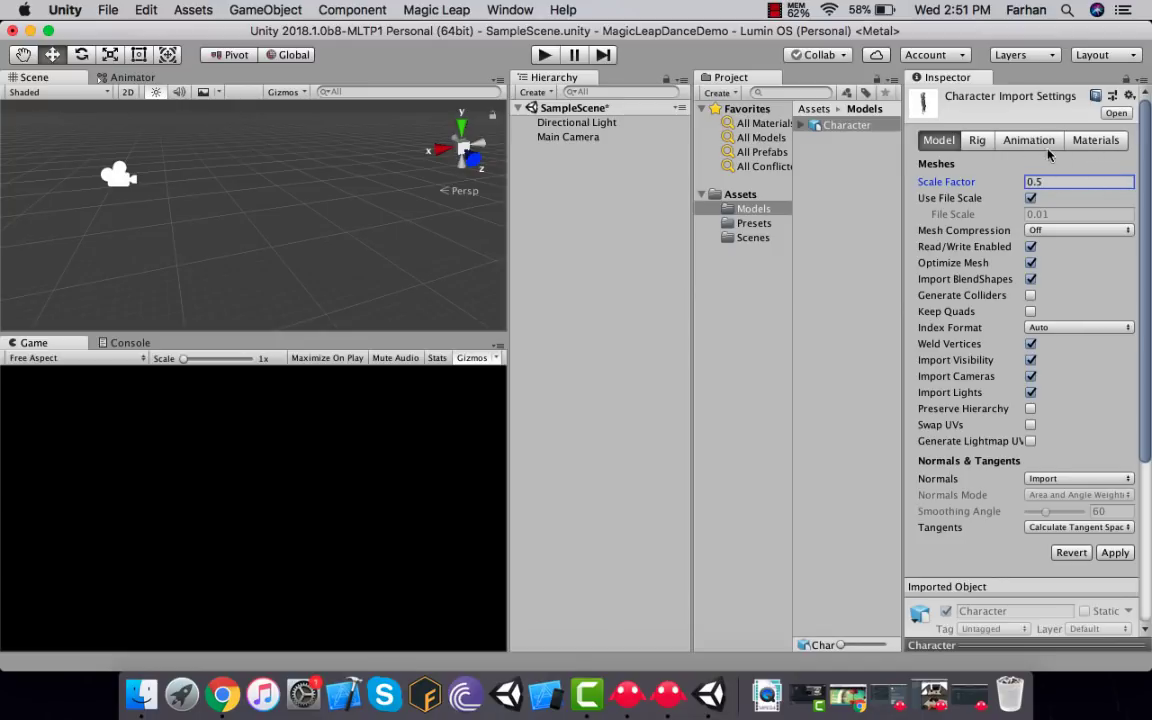
Step: Extract the Character model's embedded textures into the Models folder and fix akai_normal.png to be marked as a normal map
click(1097, 144)
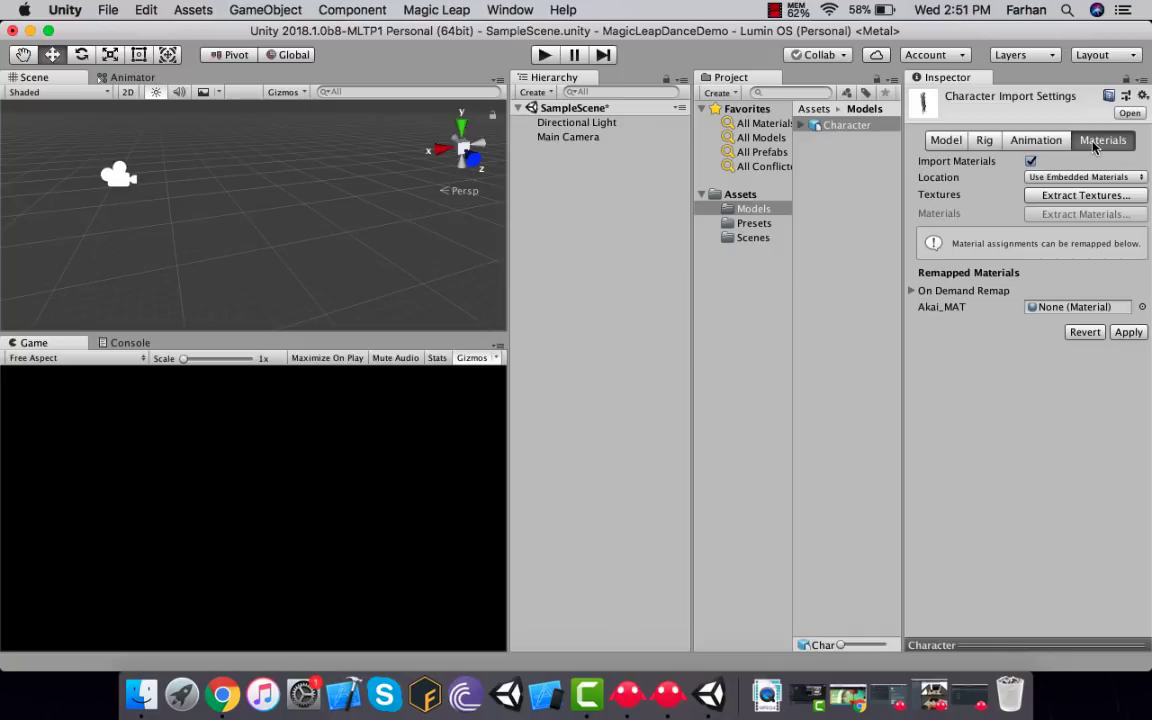
click(1078, 197)
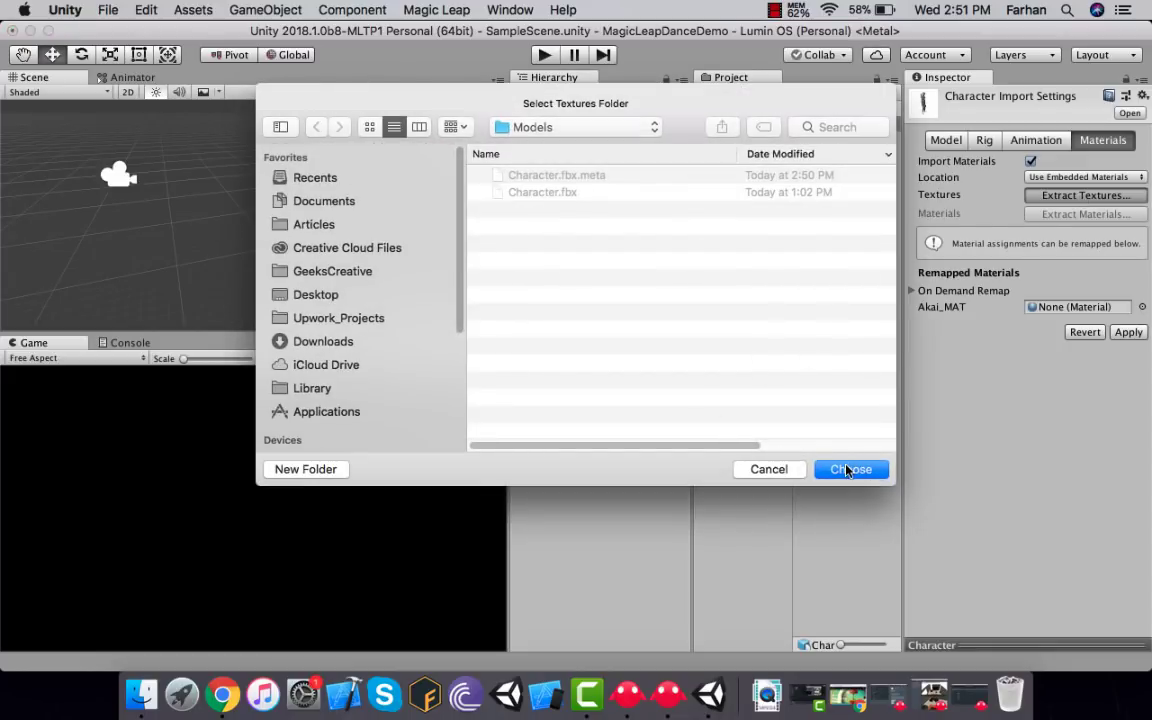
click(849, 470)
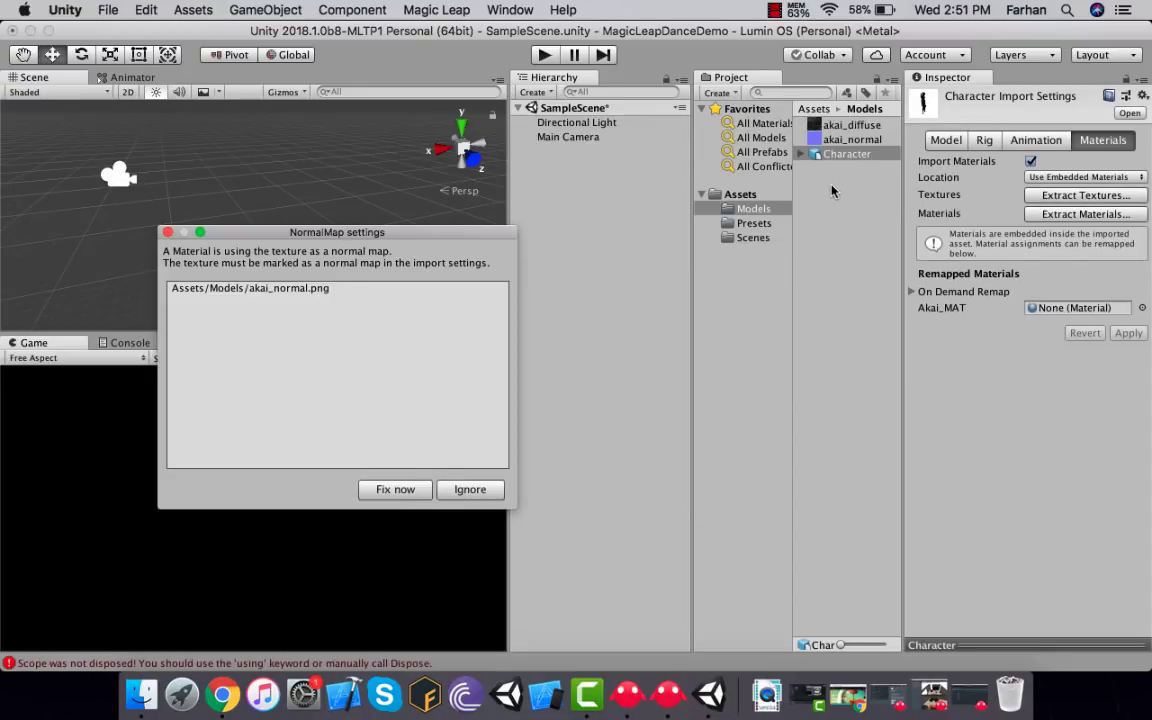
click(412, 489)
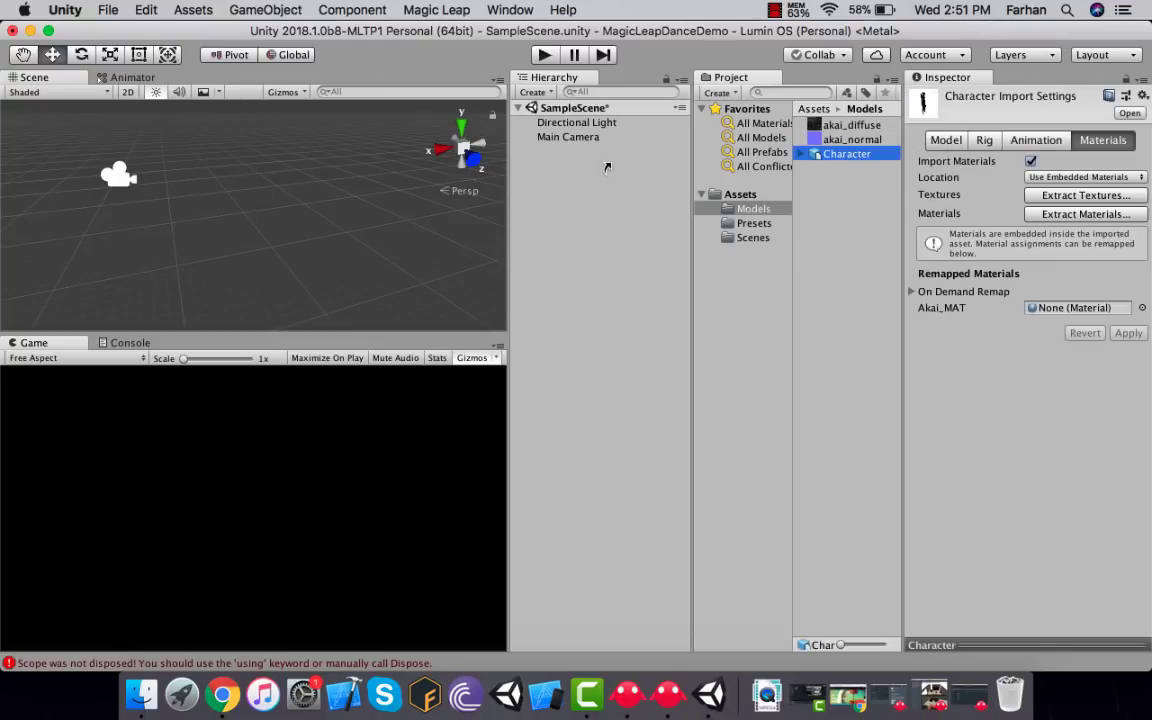
Step: Add the Character model to the scene and inspect its front with scene lighting toggled off and on
drag(580, 168, 547, 165)
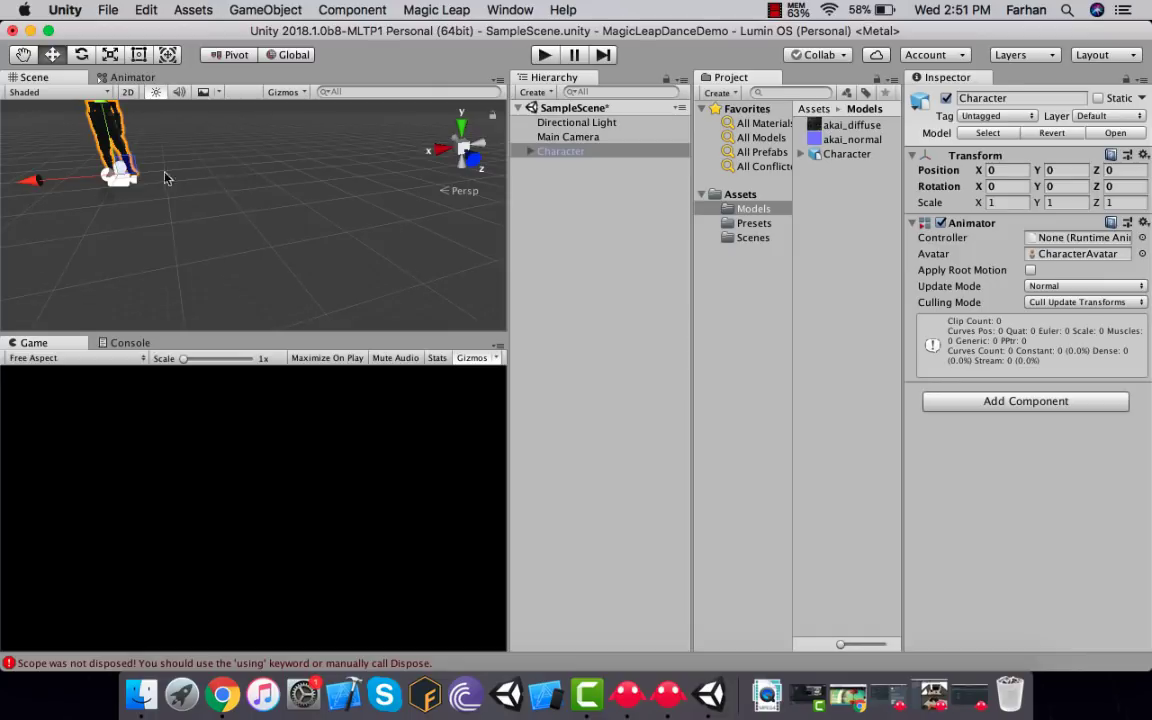
alt+drag(165, 178, 316, 195)
scroll(425, 205, up, 3)
click(375, 194)
click(156, 92)
click(157, 92)
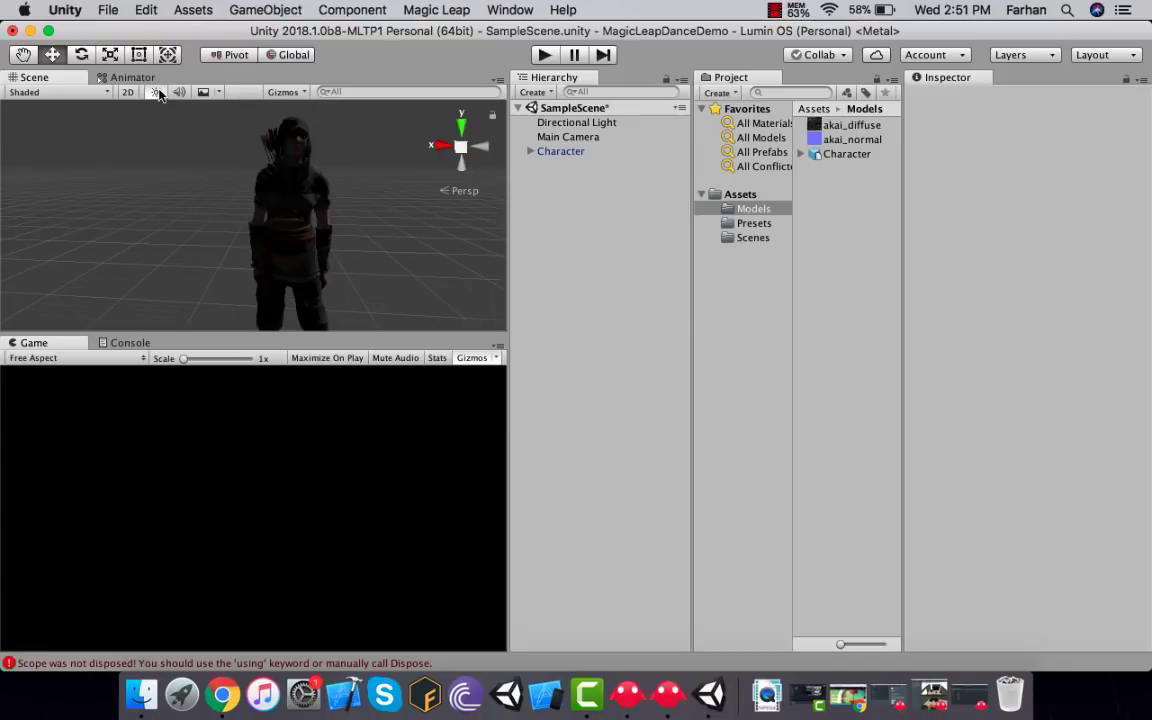
click(156, 92)
click(156, 92)
click(156, 92)
click(156, 92)
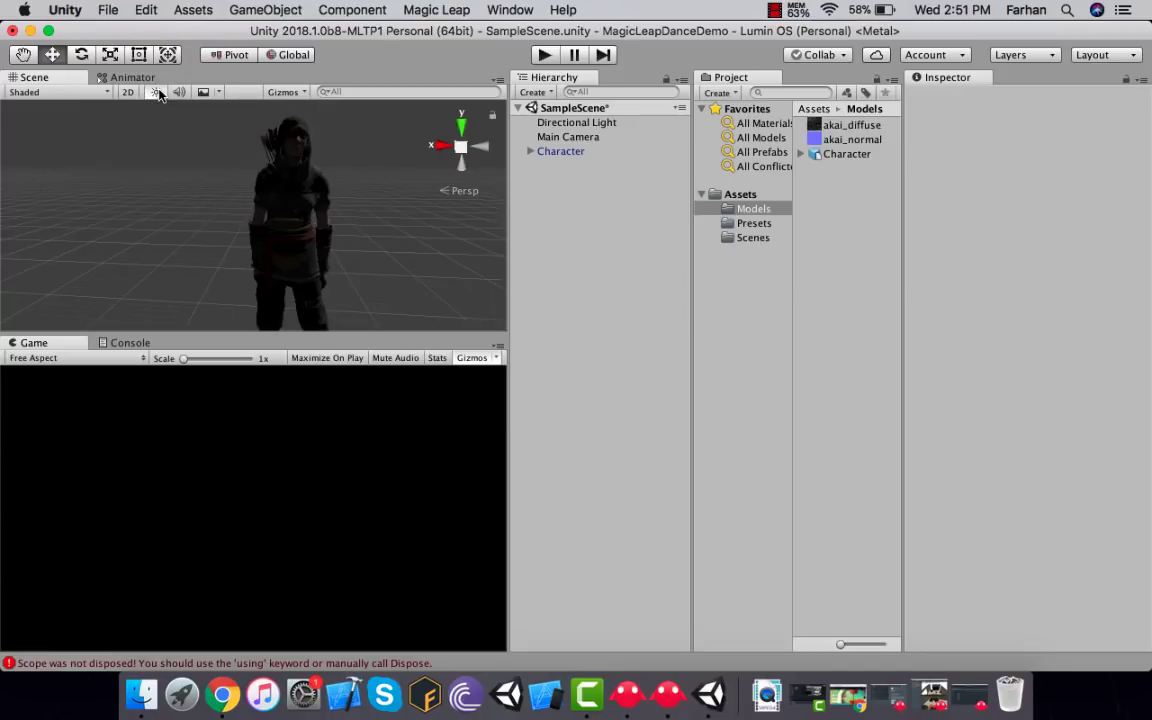
Step: Set the Character's Z position to 4 and its Y rotation to 180 so it faces the Main Camera
click(570, 151)
key(f)
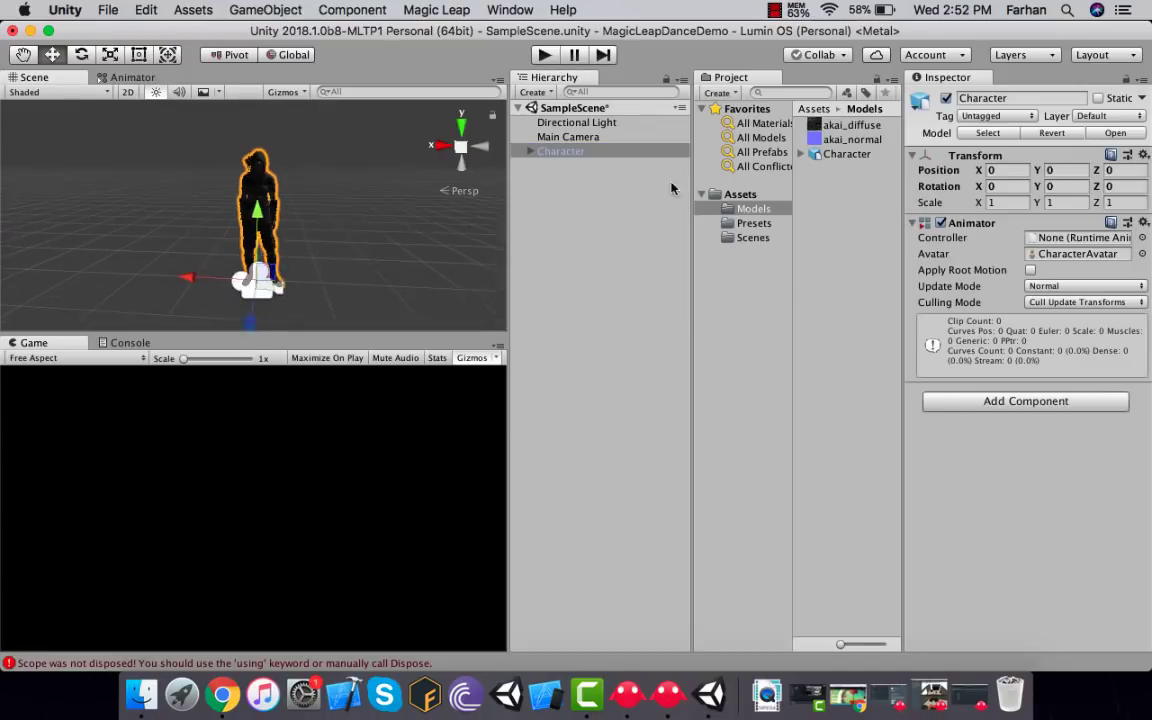
click(585, 137)
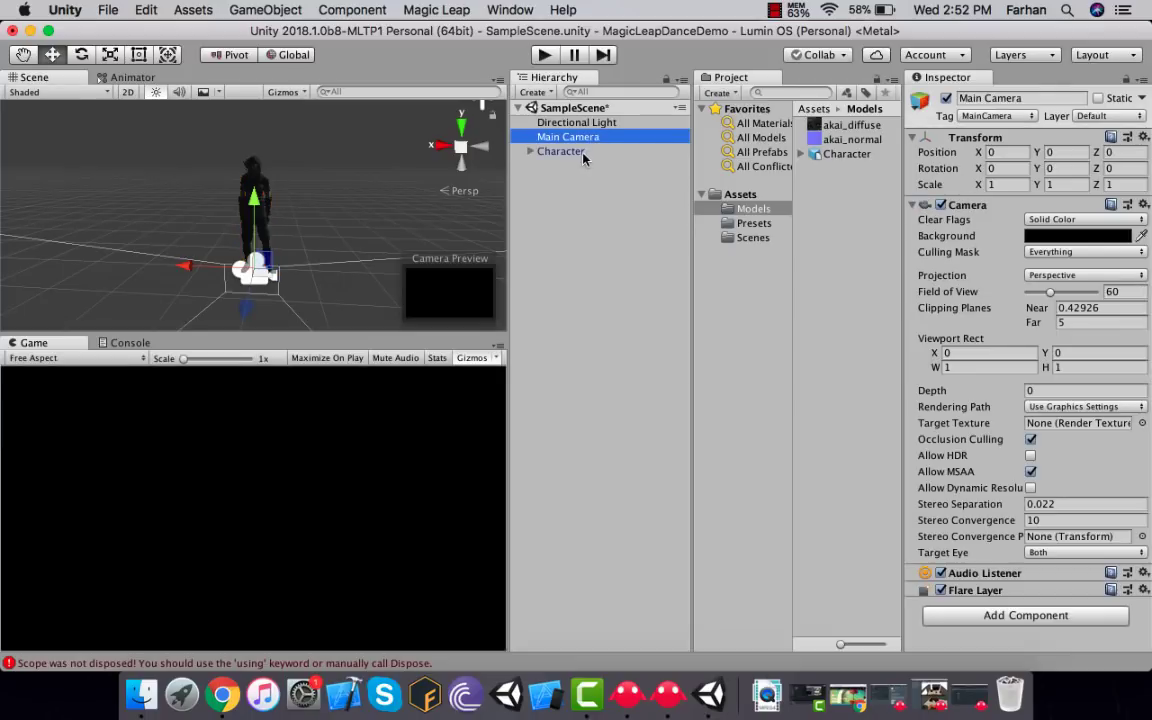
click(585, 152)
click(530, 136)
click(582, 152)
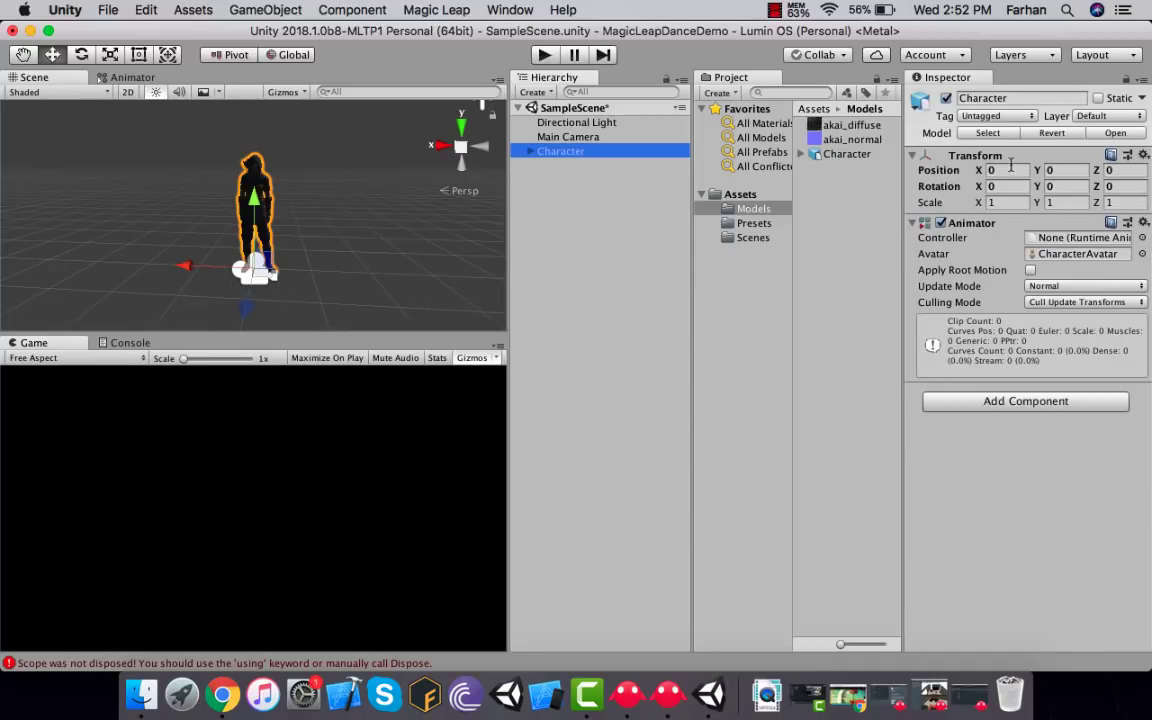
click(1124, 170)
text(3)
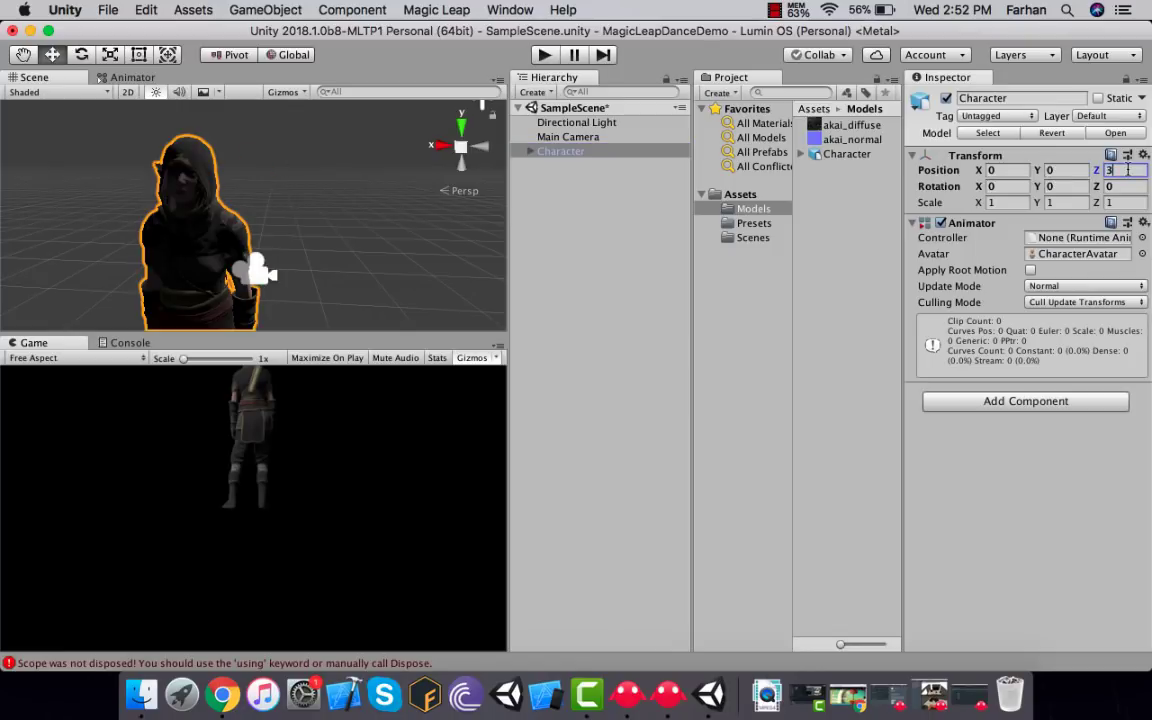
key(BackSpace)
text(4)
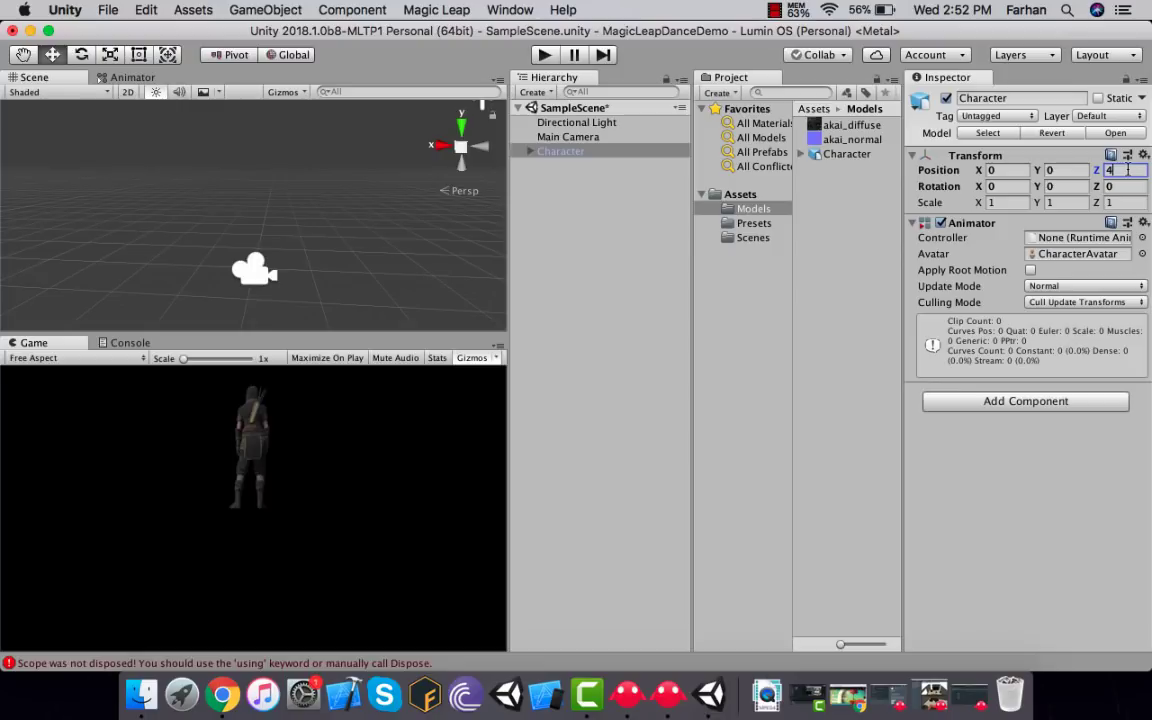
click(1054, 187)
text(180)
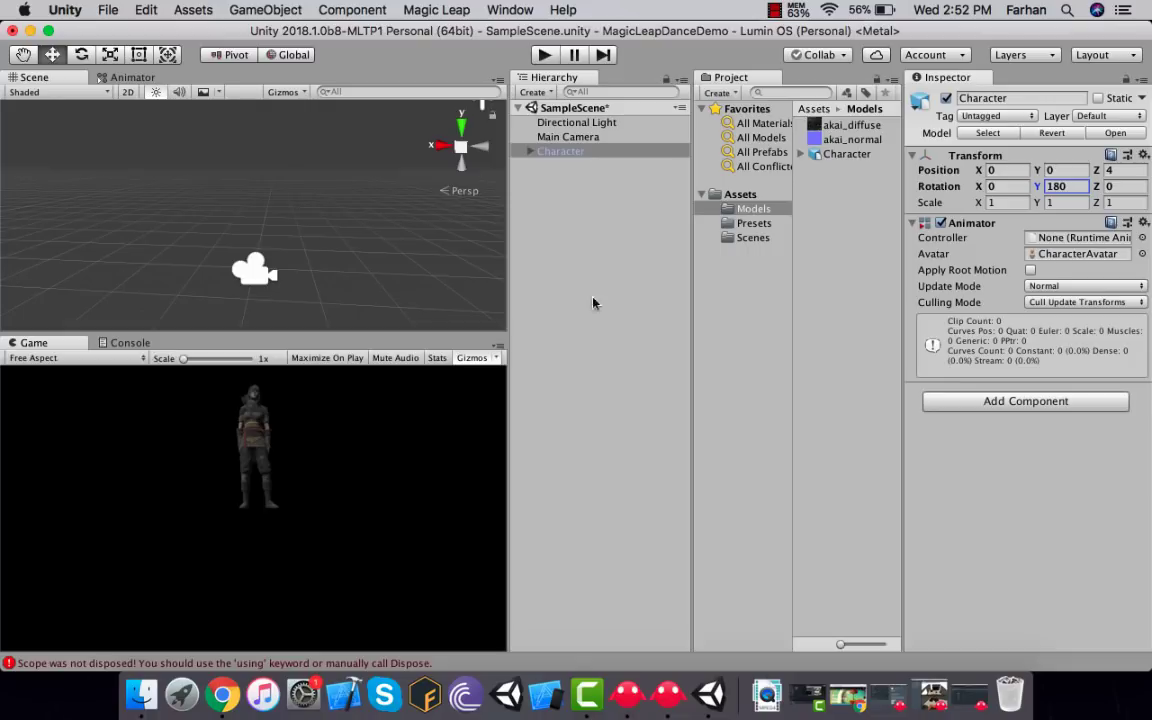
Step: Review the console's error entries, clear them, and return to the Game view
click(195, 663)
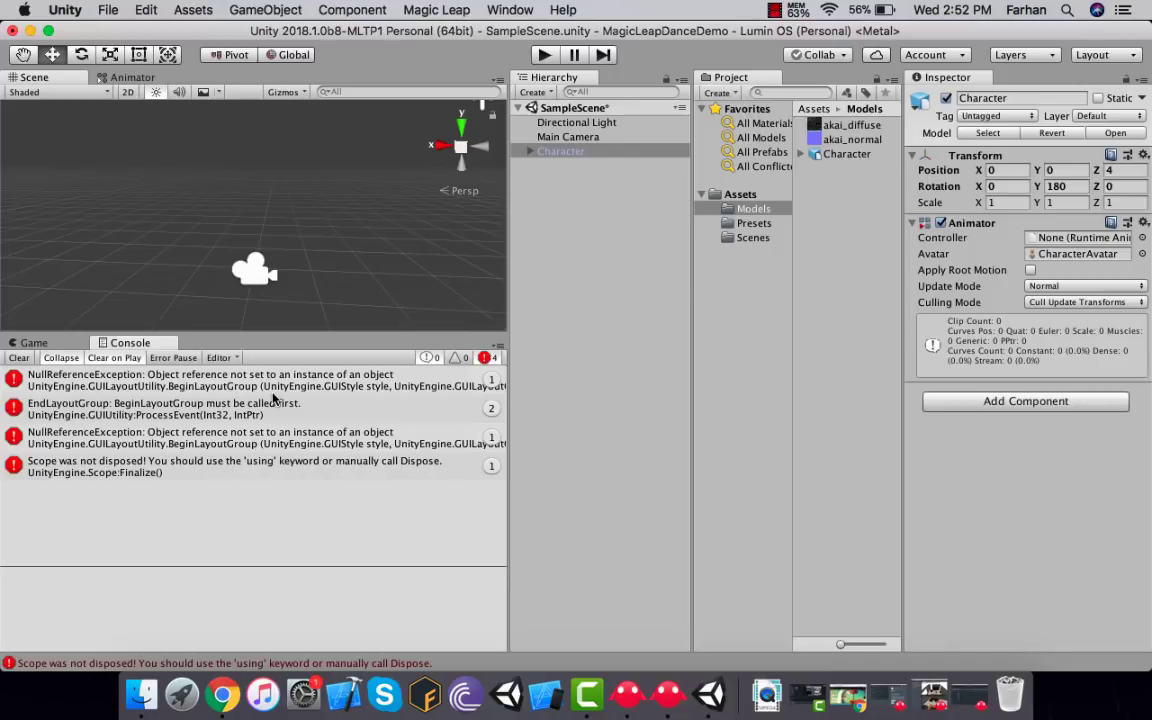
click(212, 408)
click(220, 437)
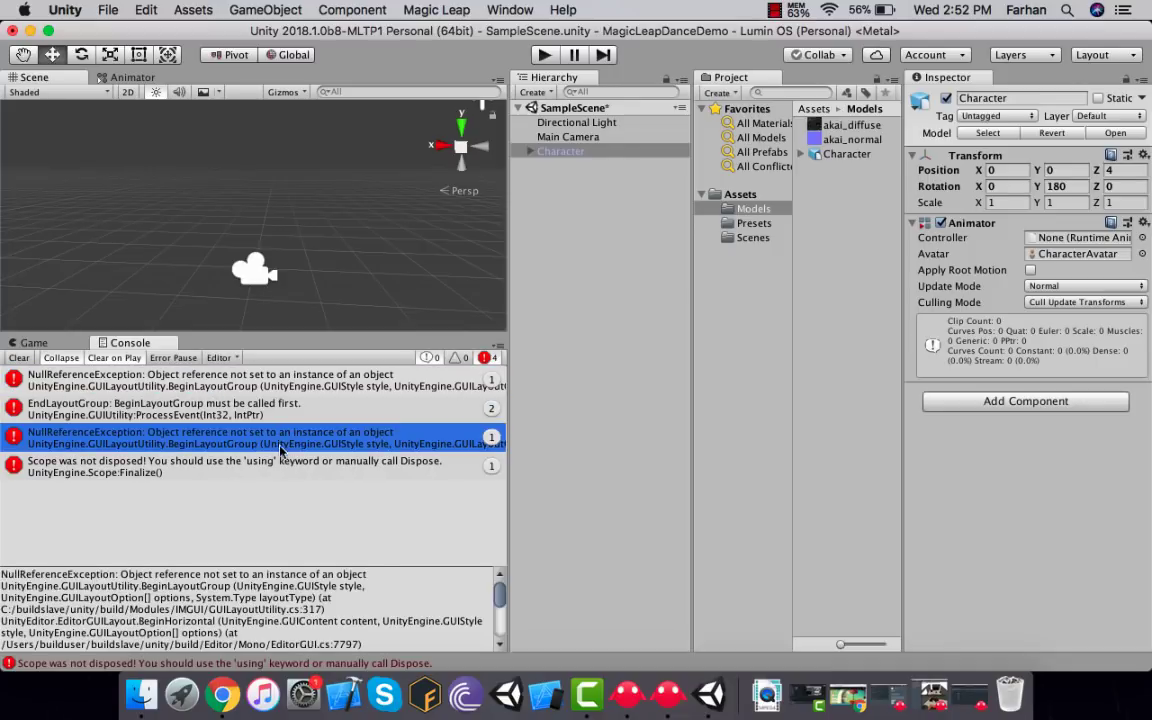
click(227, 466)
click(212, 409)
click(226, 378)
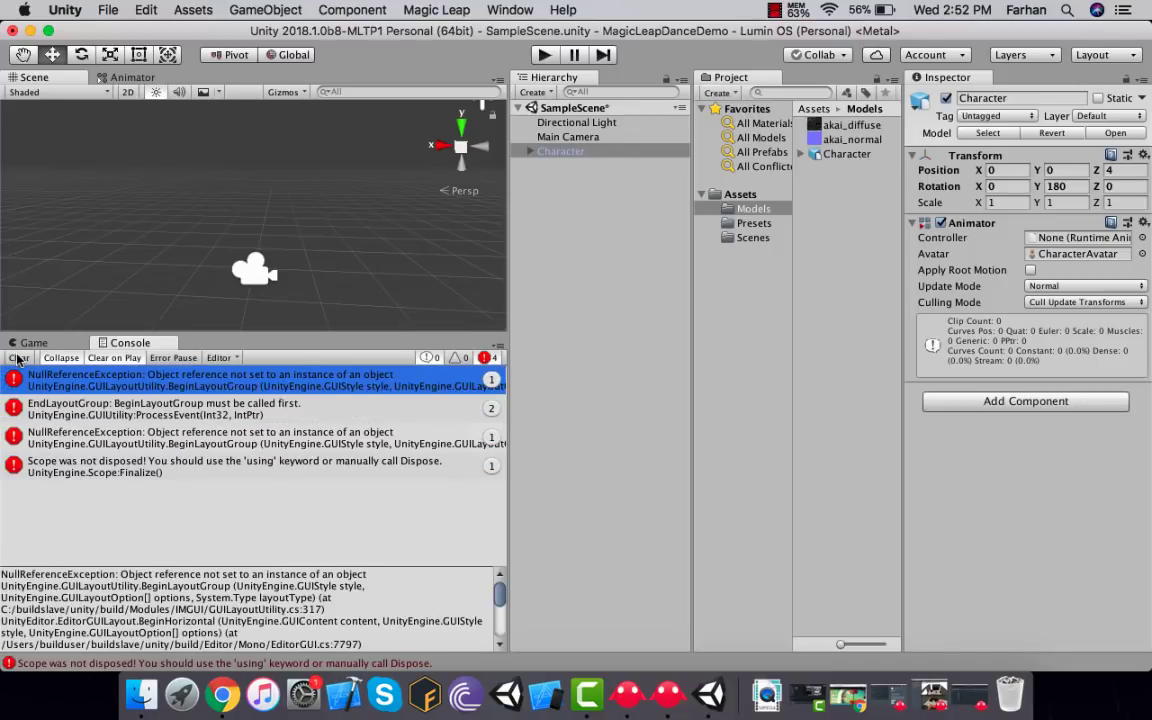
click(18, 358)
click(33, 342)
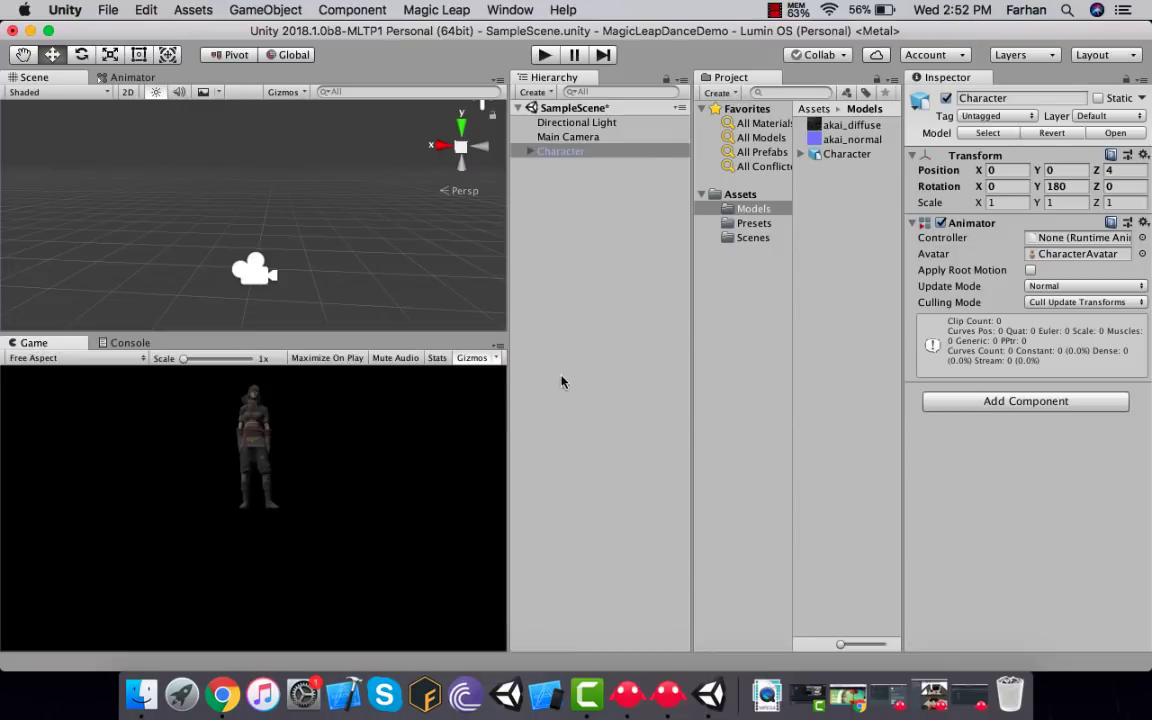
Step: Frame the Character in the Scene view, then run the scene in play mode to check it and stop playback
click(550, 137)
click(570, 151)
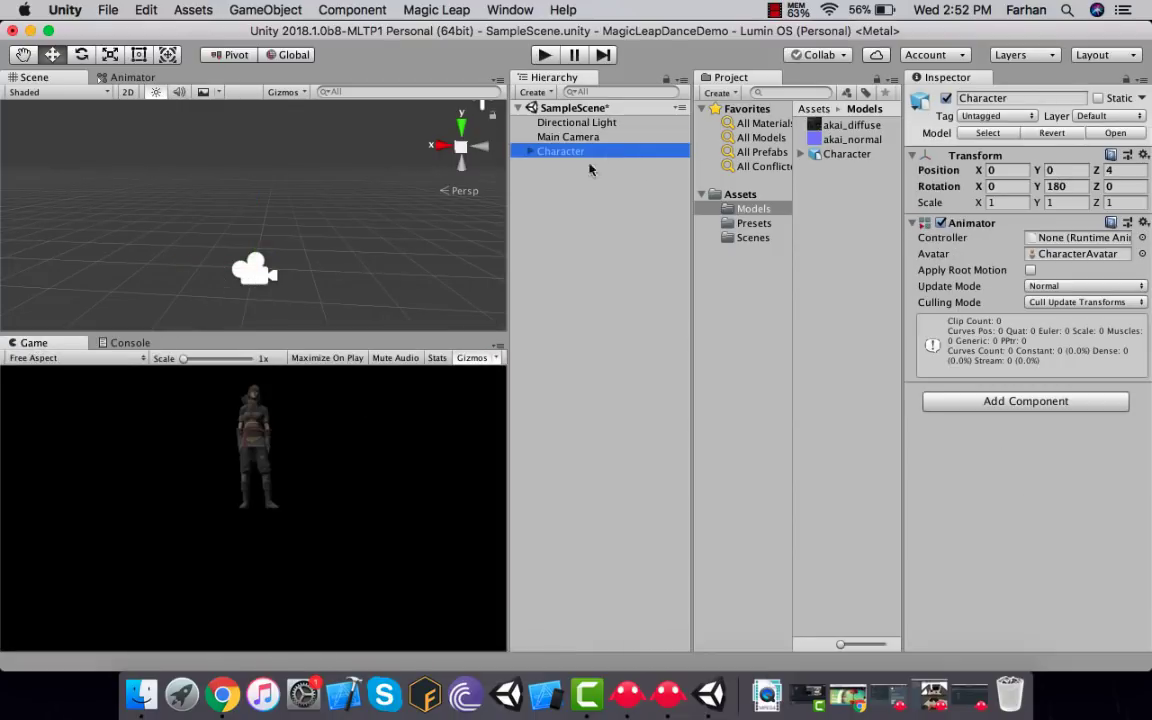
key(f)
click(546, 174)
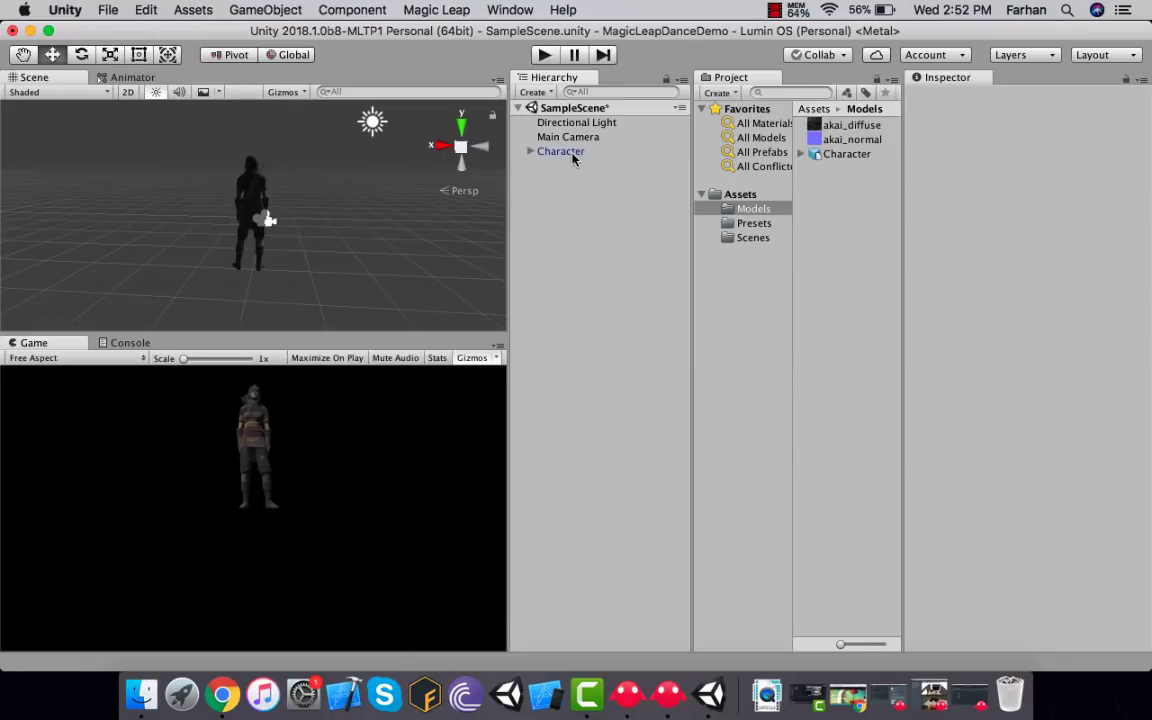
click(572, 152)
click(584, 139)
click(587, 151)
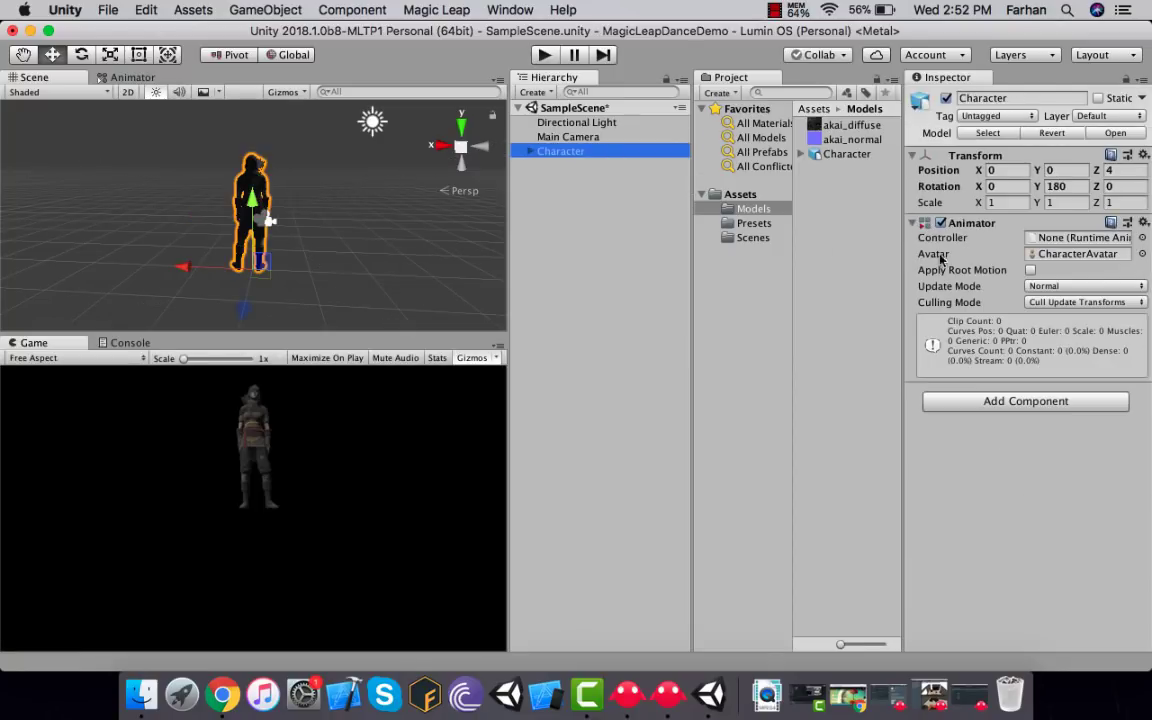
click(543, 56)
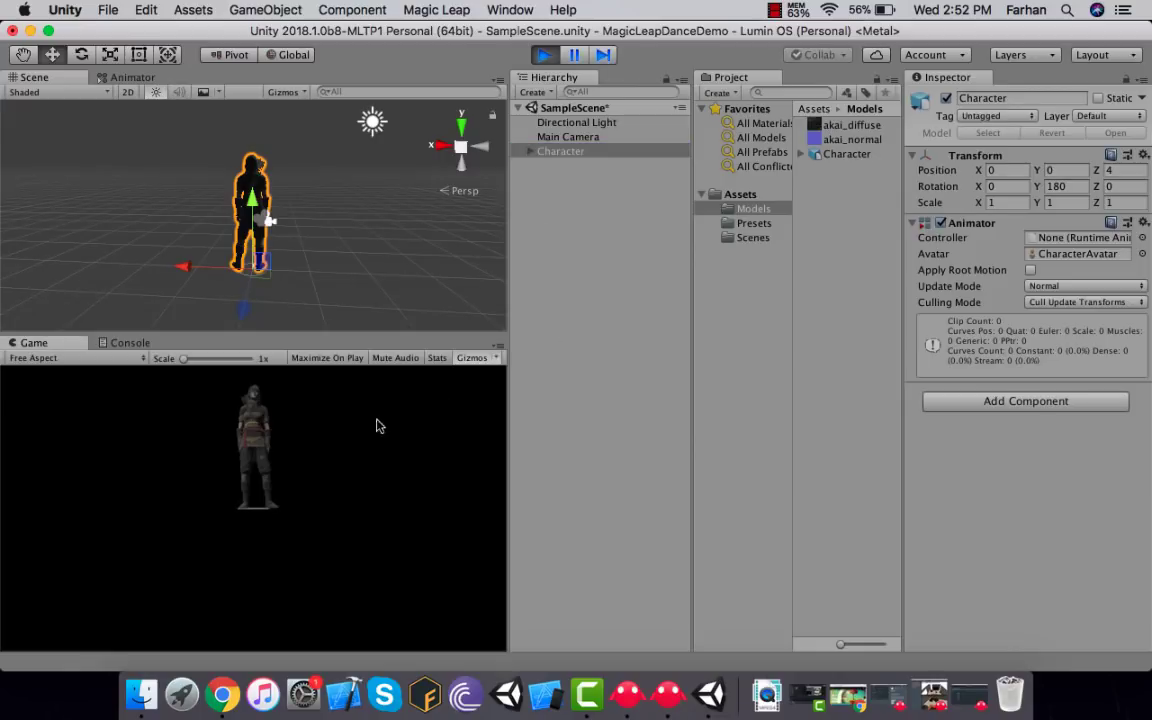
key(super+p)
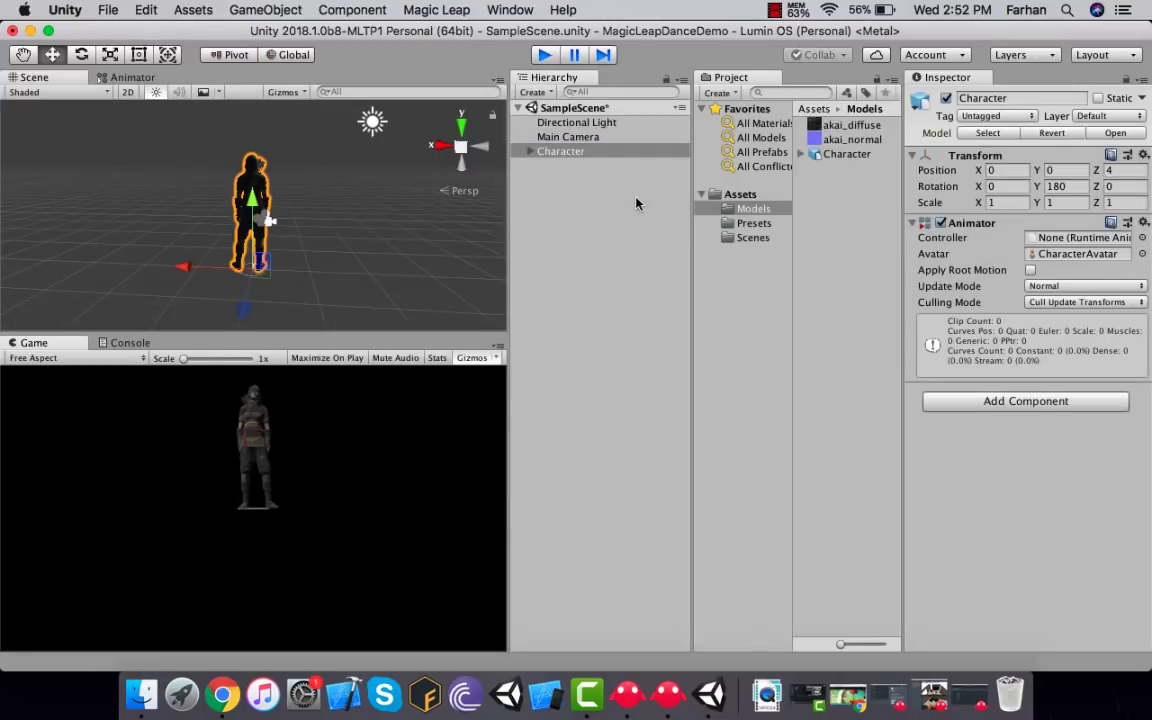
key(super+p)
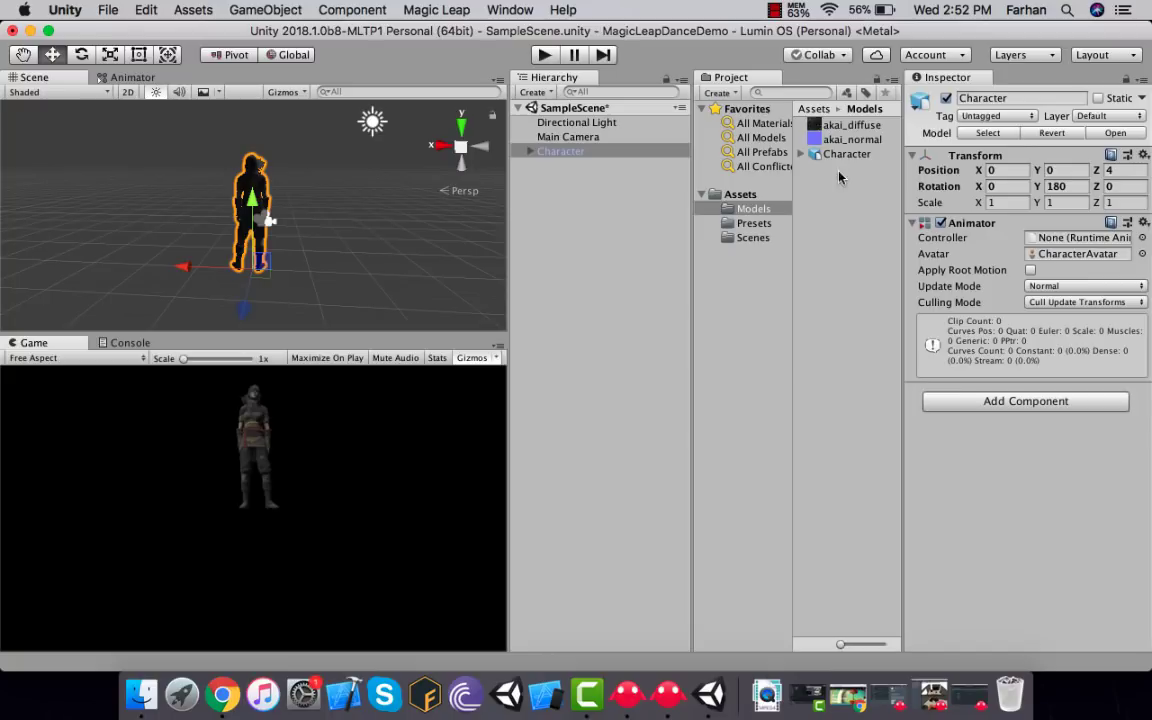
Step: Create a new folder named Animators in the project's Assets folder
click(814, 108)
right_click(835, 244)
mouse_move(870, 250)
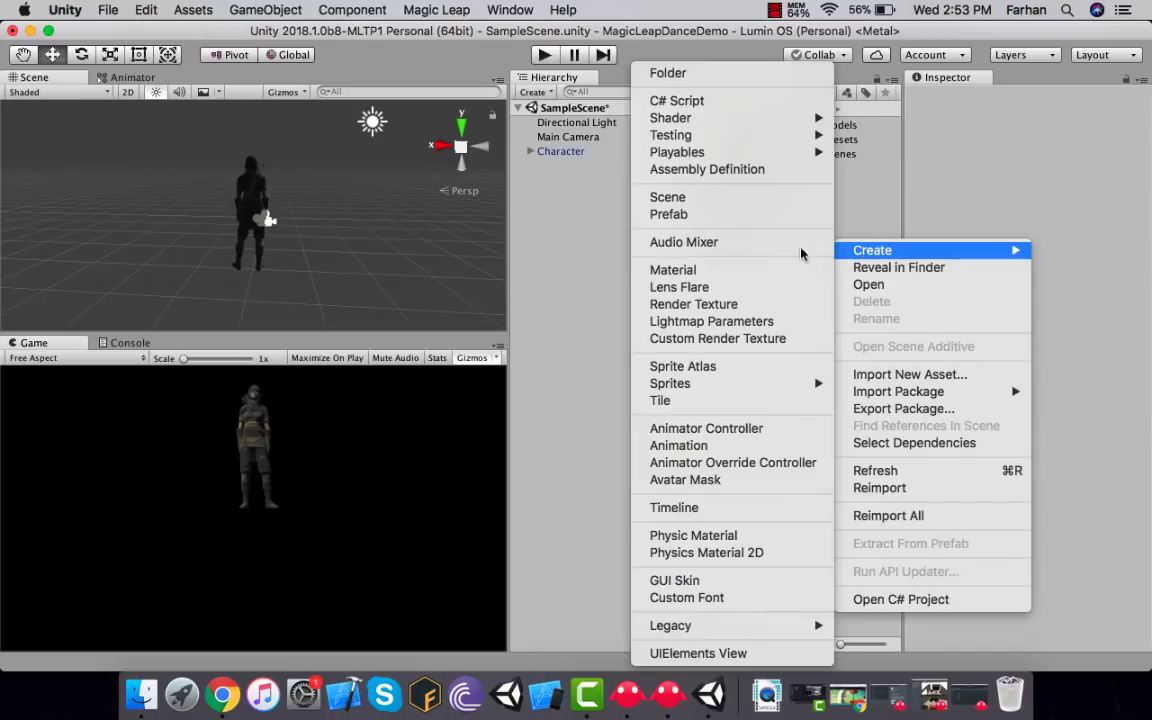
click(728, 73)
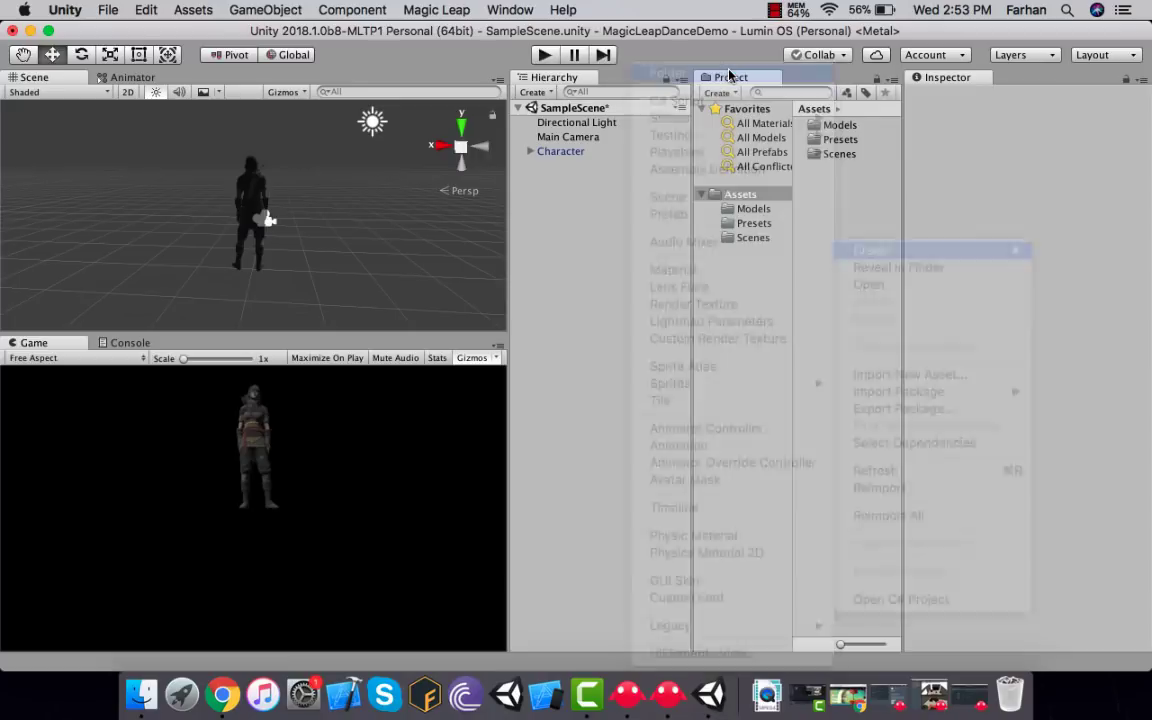
text(Animator)
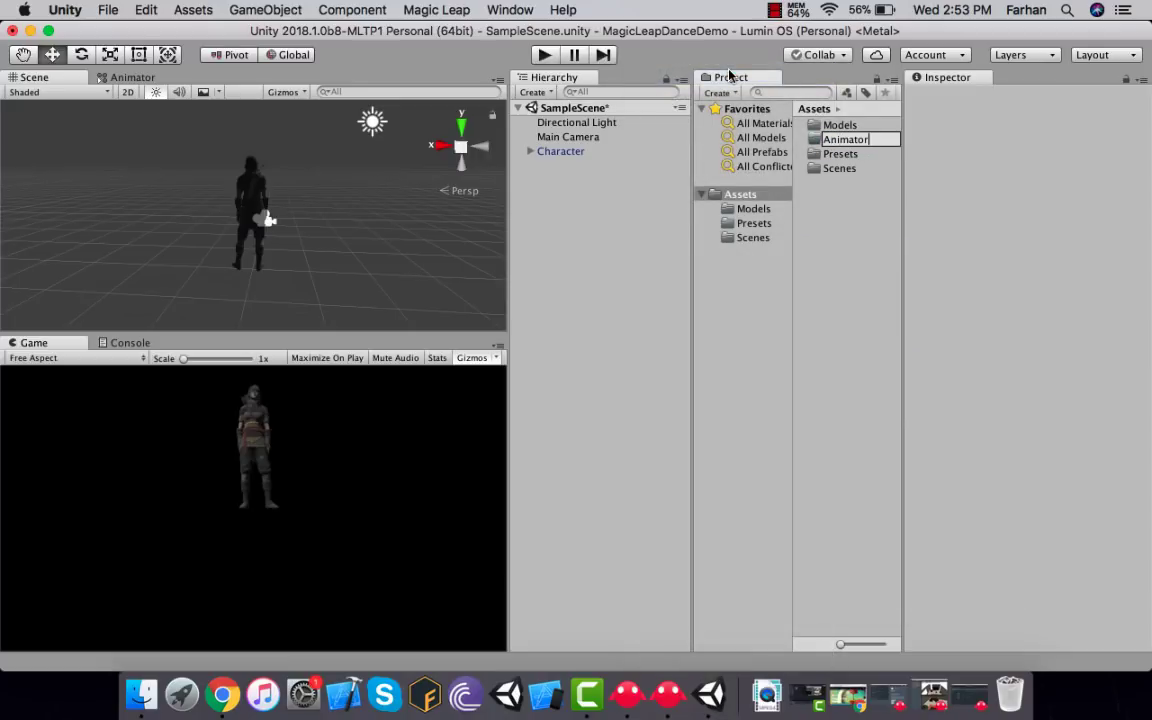
text(s)
key(Return)
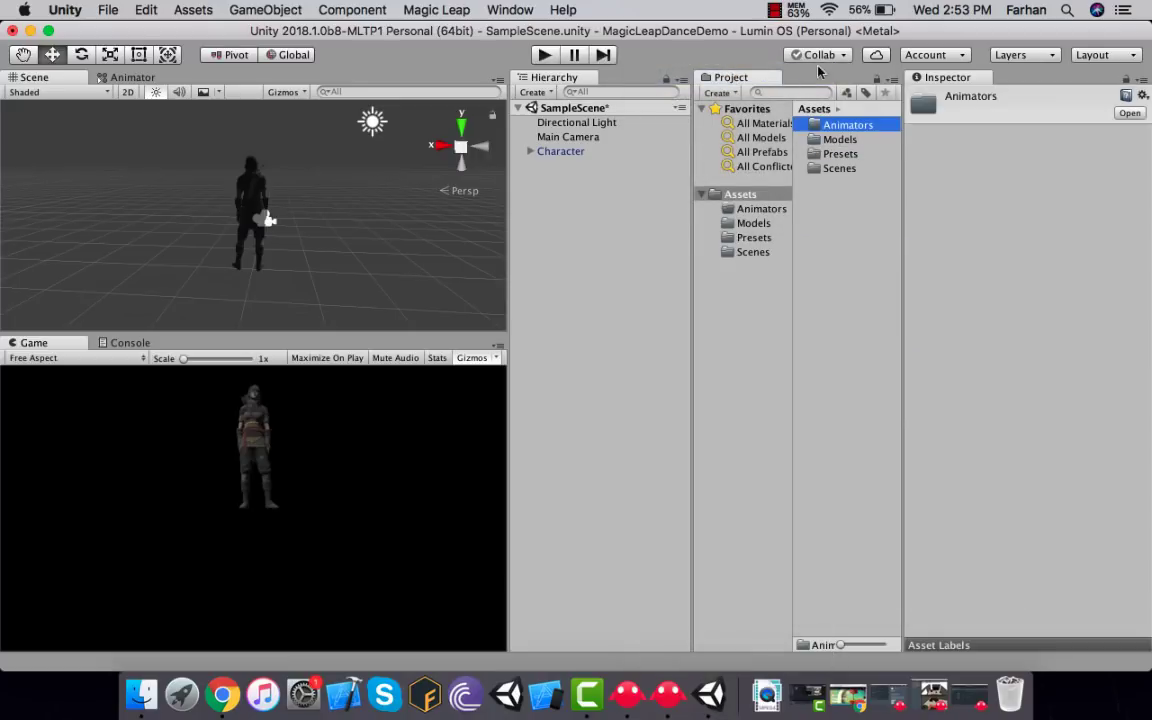
Step: Create an Animator Controller named Character in the Animators folder and open it for editing
double_click(848, 125)
right_click(843, 234)
mouse_move(852, 238)
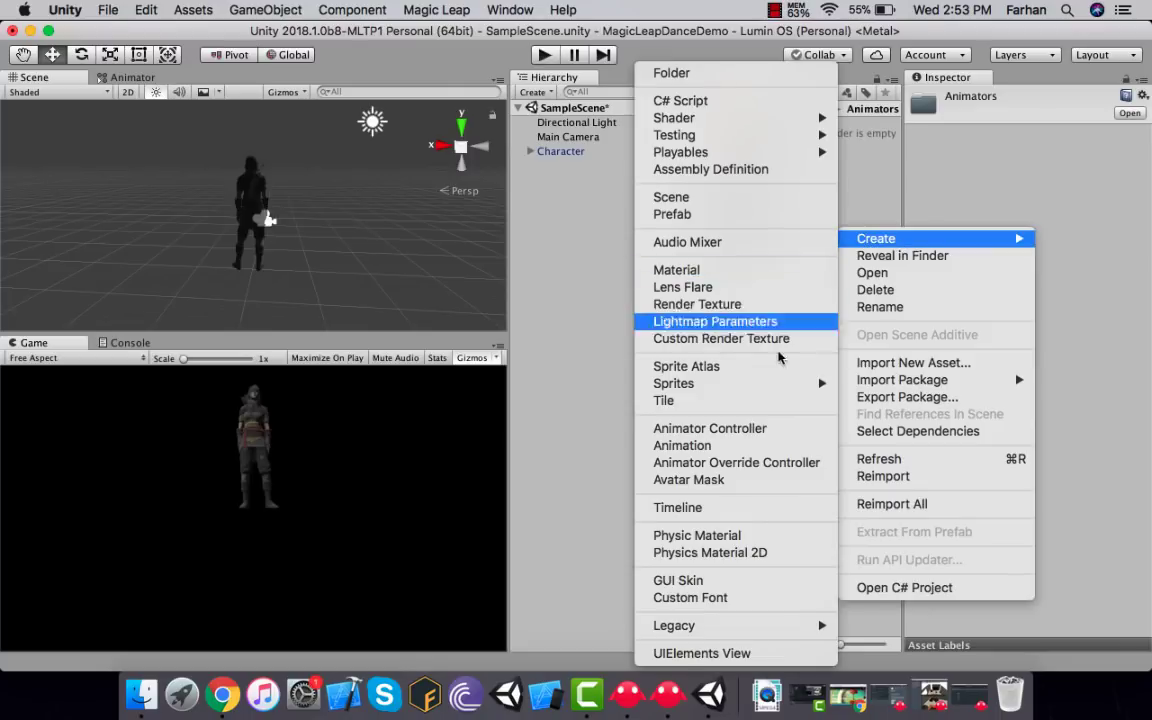
click(758, 428)
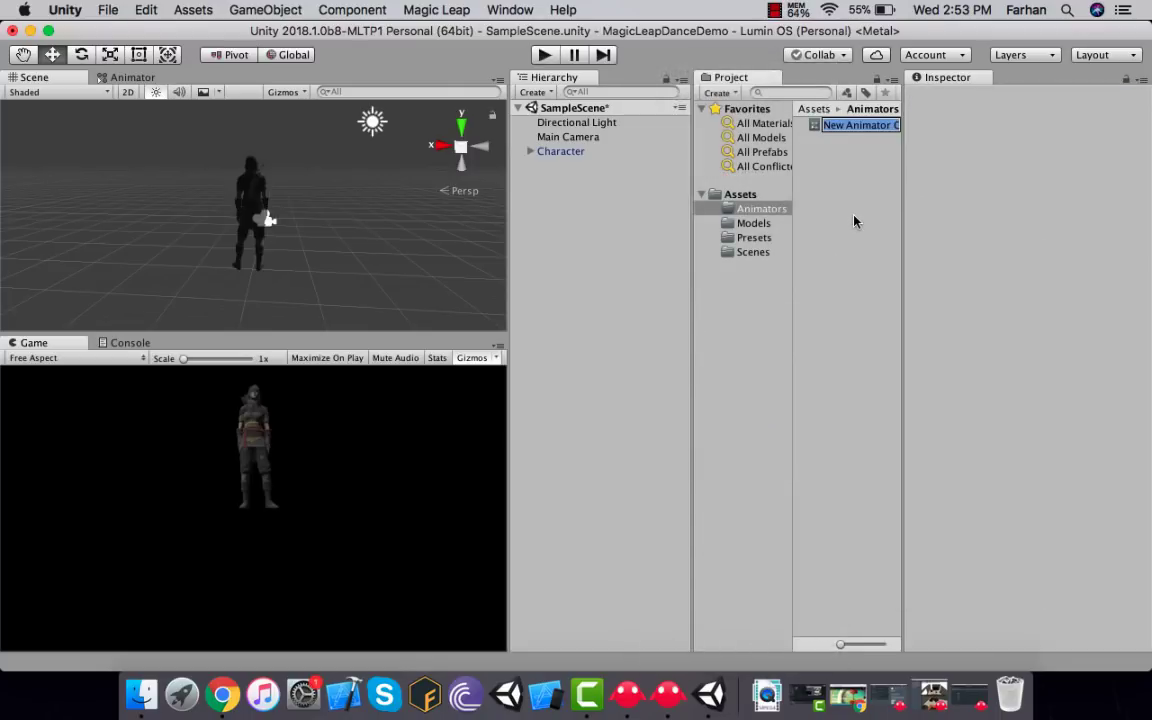
text(Character)
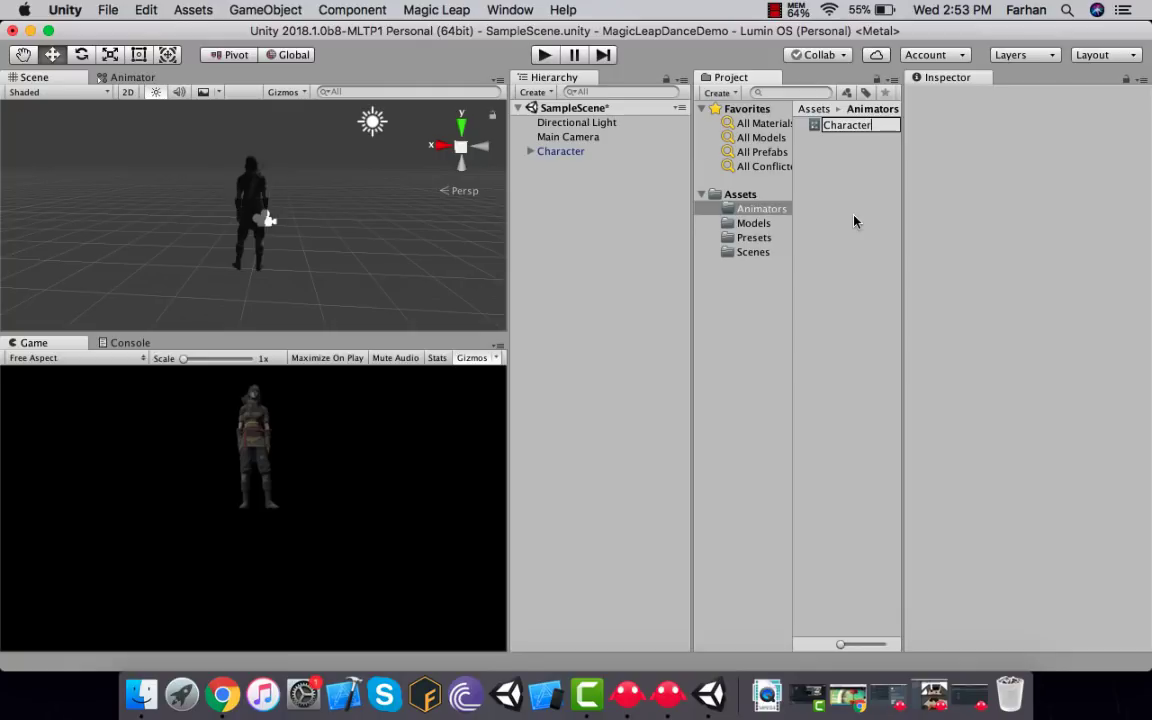
key(Return)
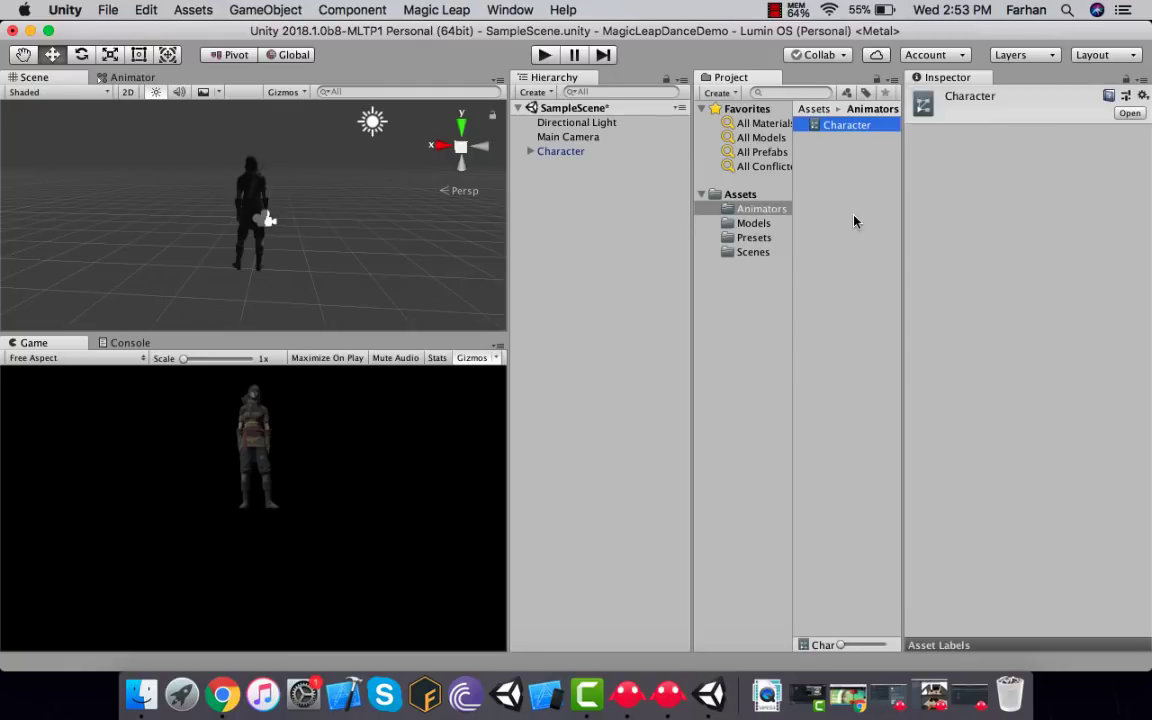
double_click(845, 126)
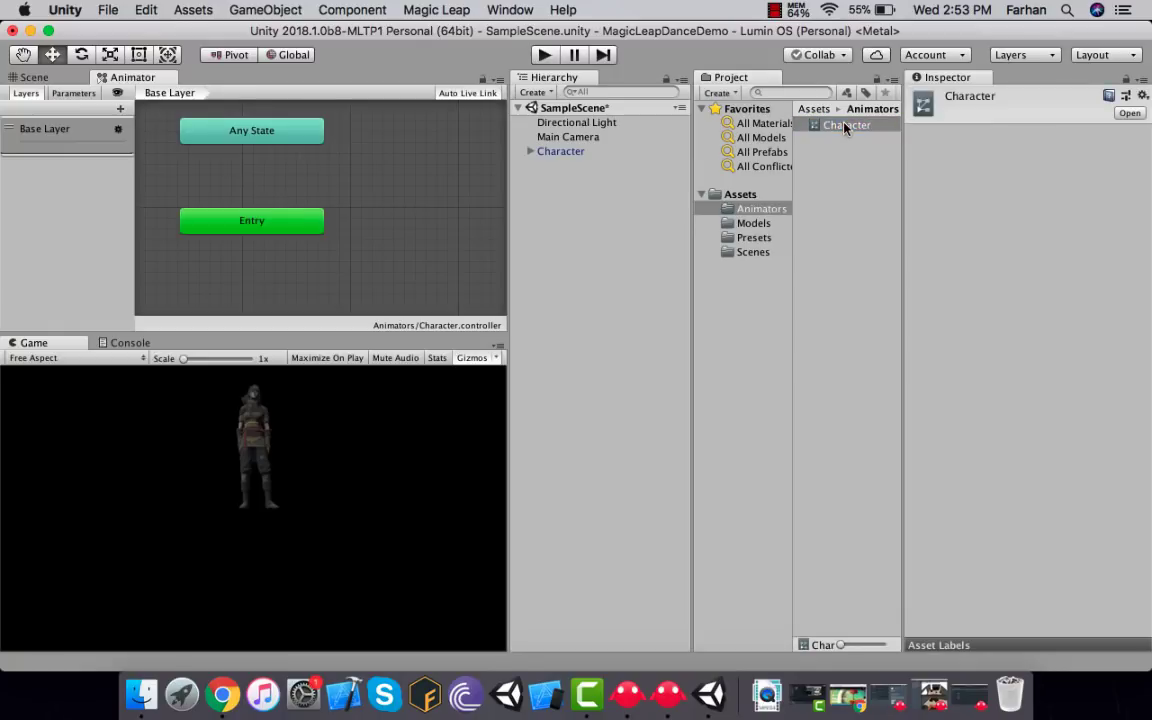
Step: Rename the mixamo.com animation clip to Dance in the Character model's animation import settings
click(760, 223)
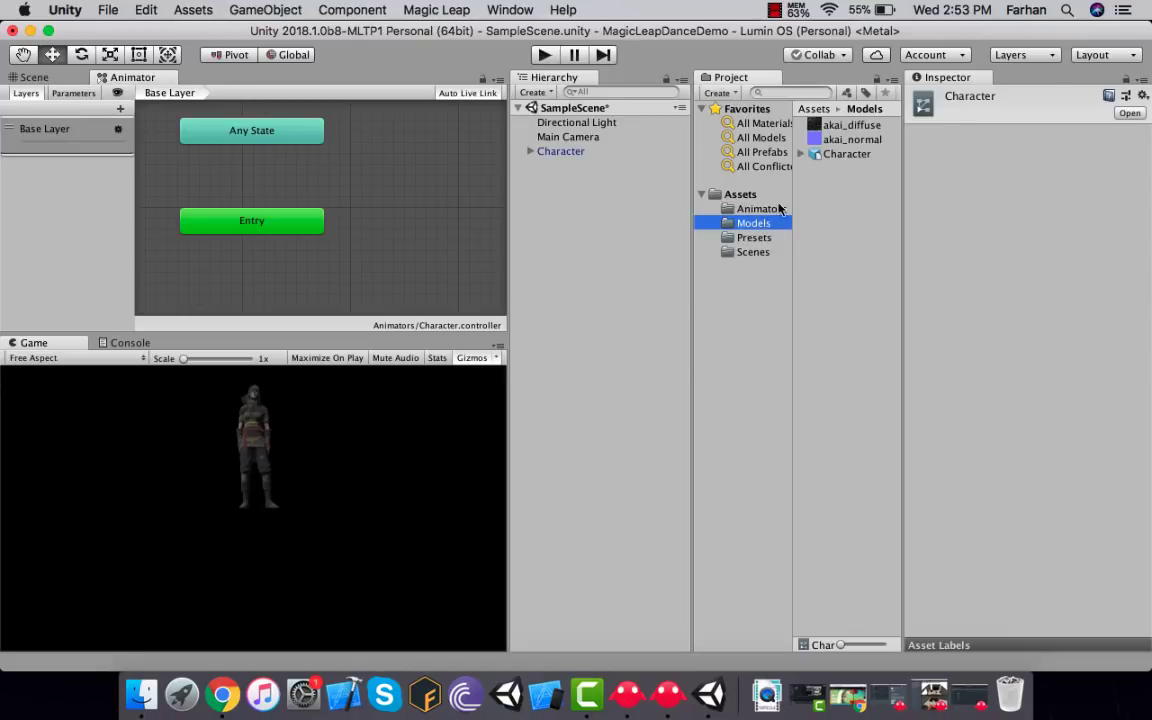
click(801, 155)
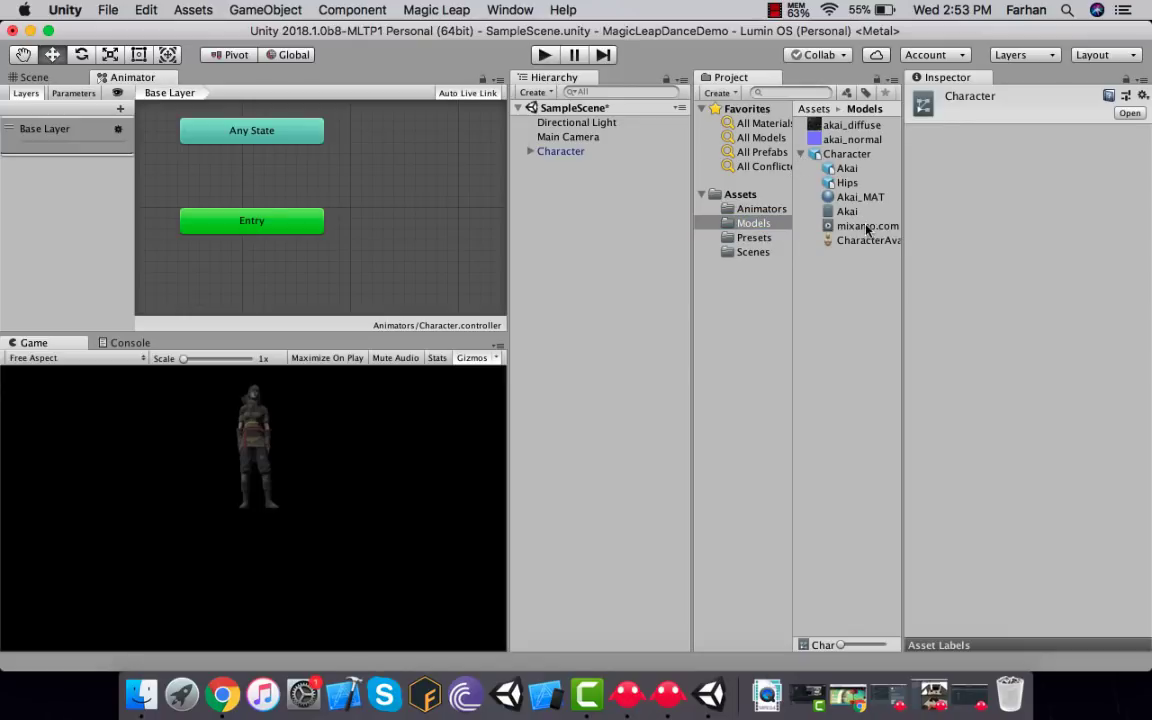
click(844, 157)
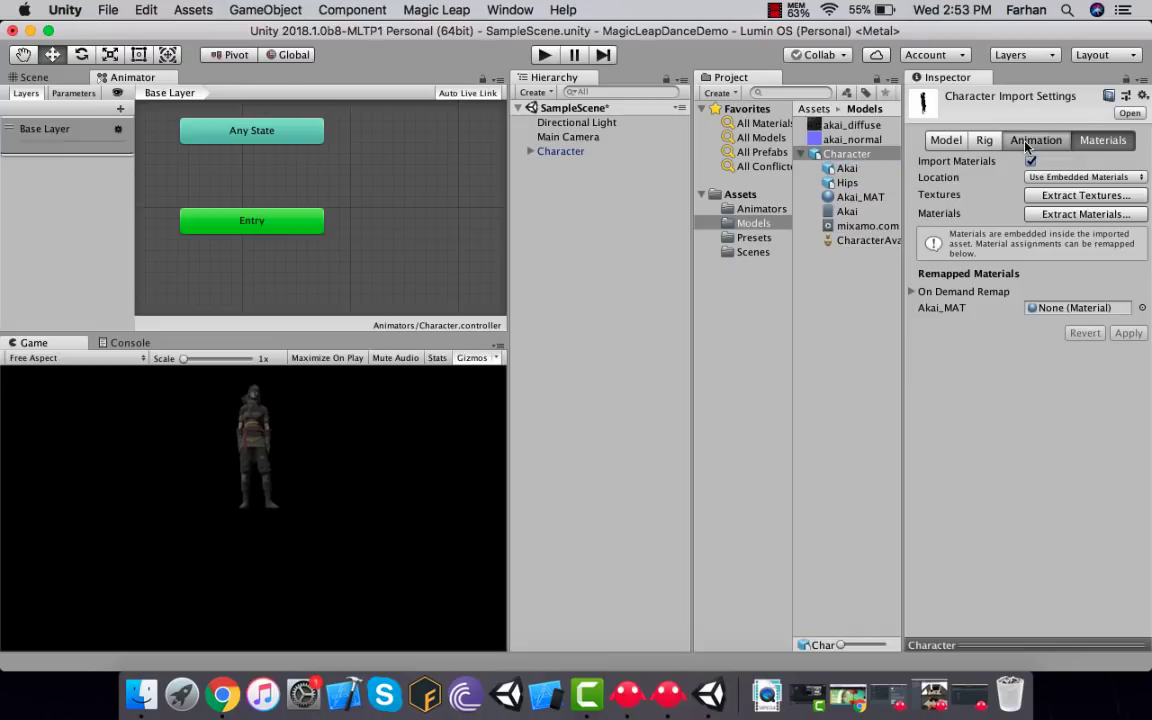
click(1034, 140)
scroll(1047, 152, down, 3)
click(1027, 316)
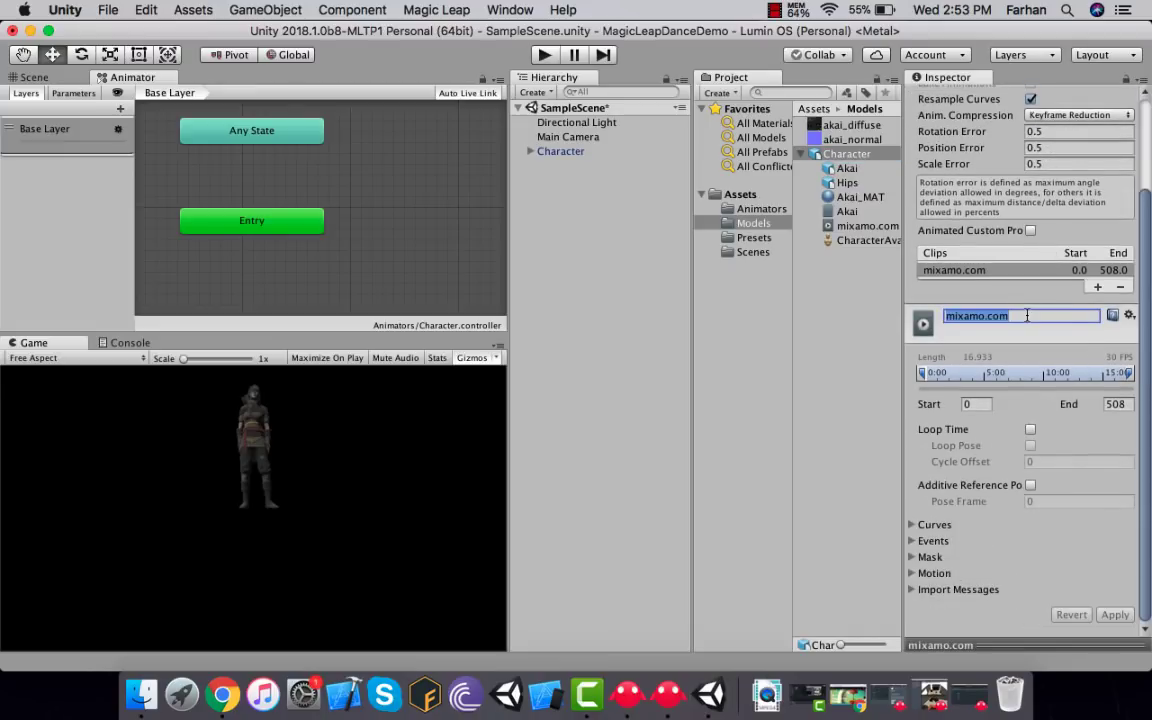
text(Dance)
key(Return)
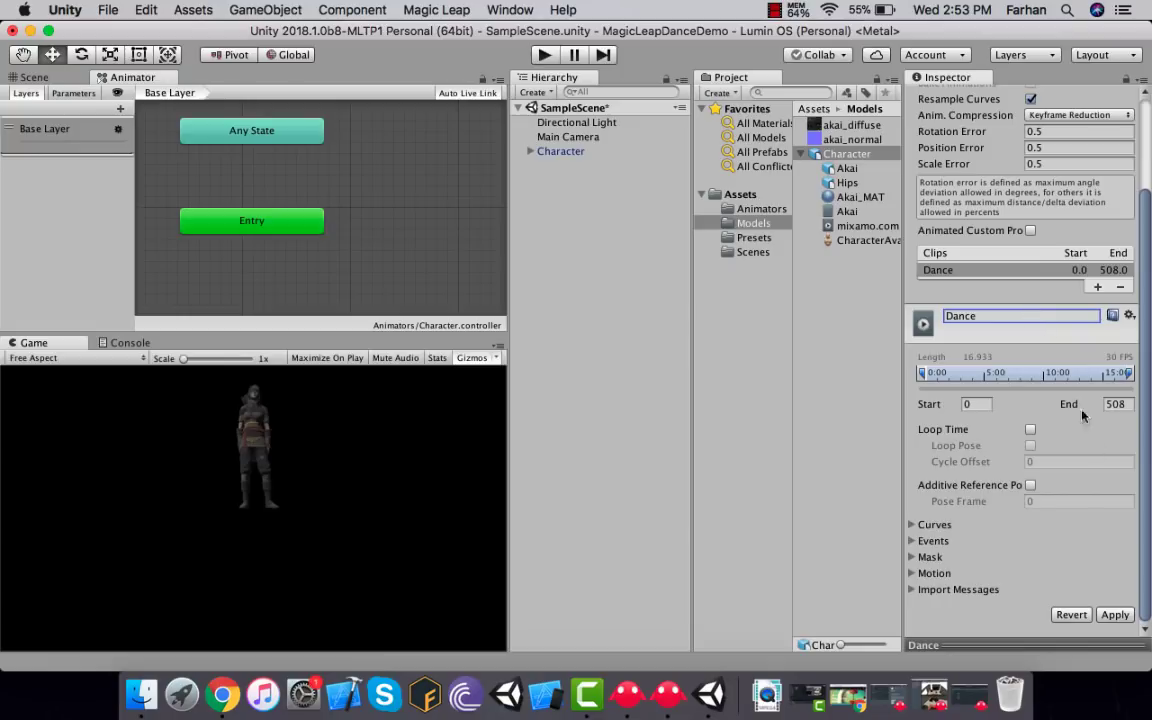
Step: Enable Loop Time and Loop Pose for the Dance clip, keep its end frame at 508, and apply the import settings
click(1030, 430)
click(1030, 445)
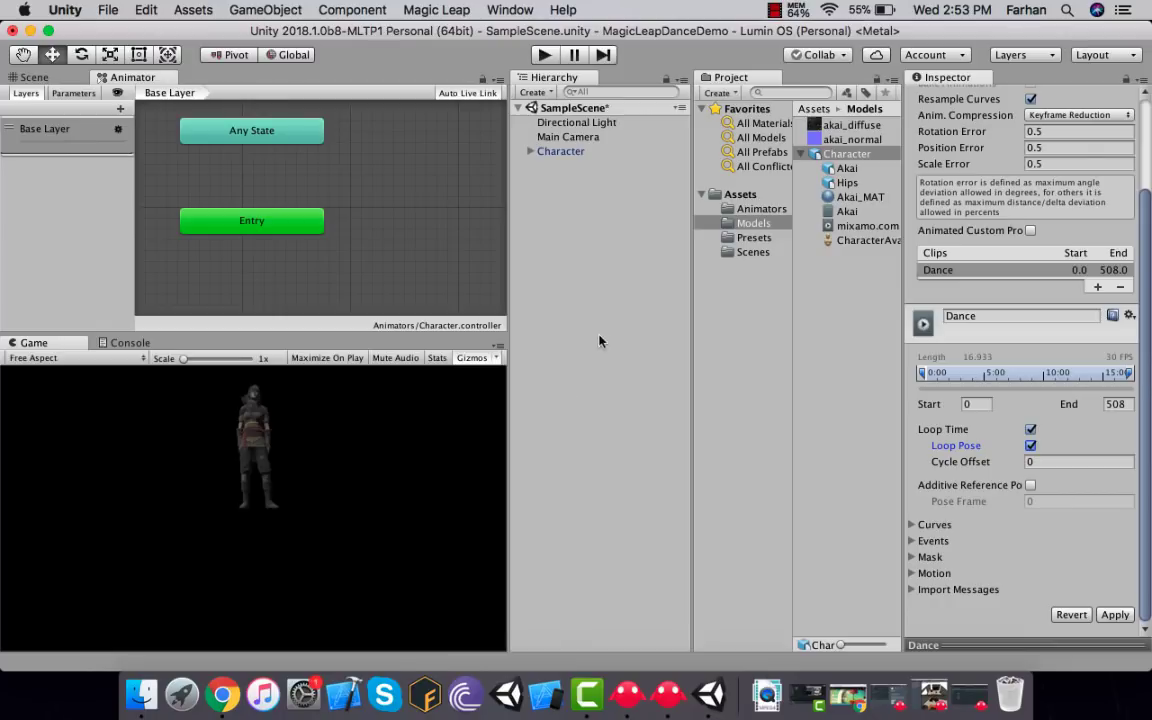
click(1117, 404)
key(Return)
click(1114, 615)
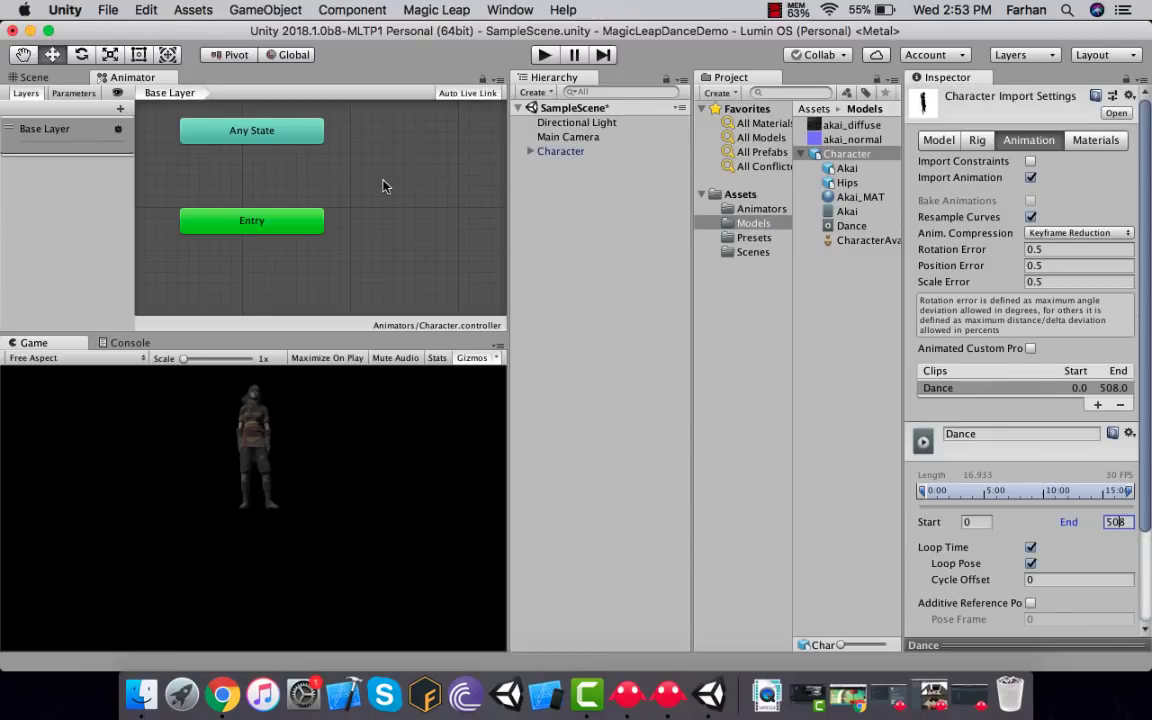
Step: Add the Dance clip from the Character model as the default state in the Character animator controller
drag(851, 226, 385, 177)
middle_drag(418, 236, 296, 218)
click(313, 205)
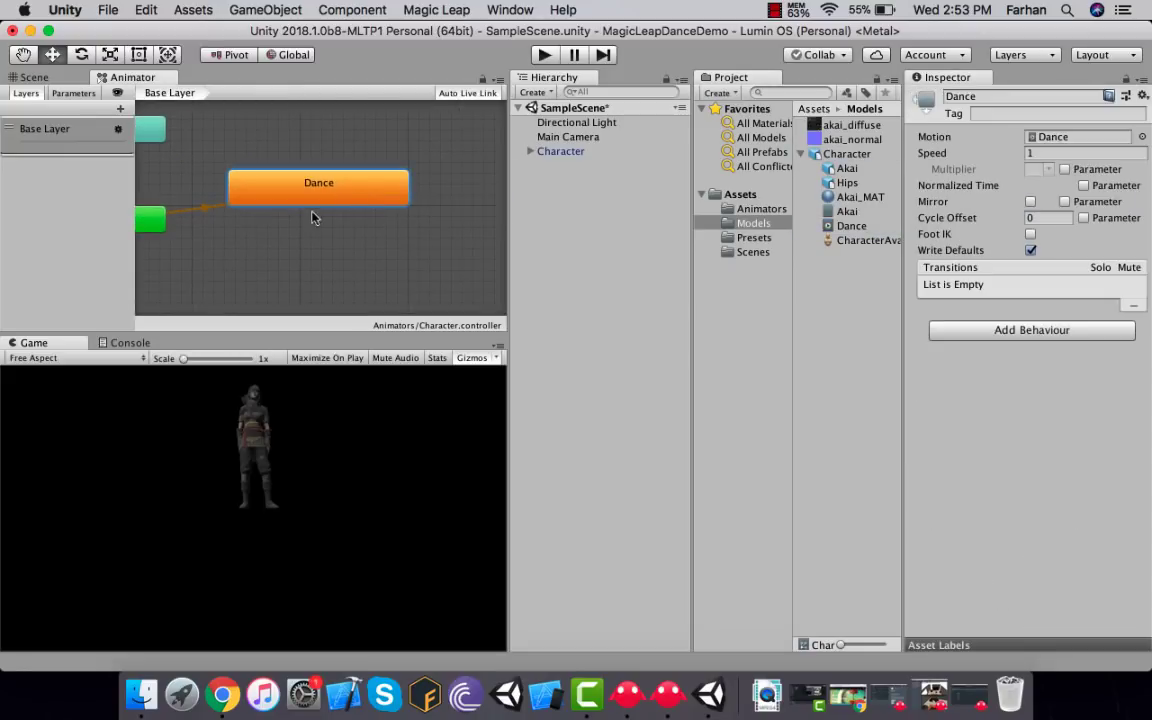
Step: Assign the Character animator controller to the Animator component of the Character object in the scene
click(566, 151)
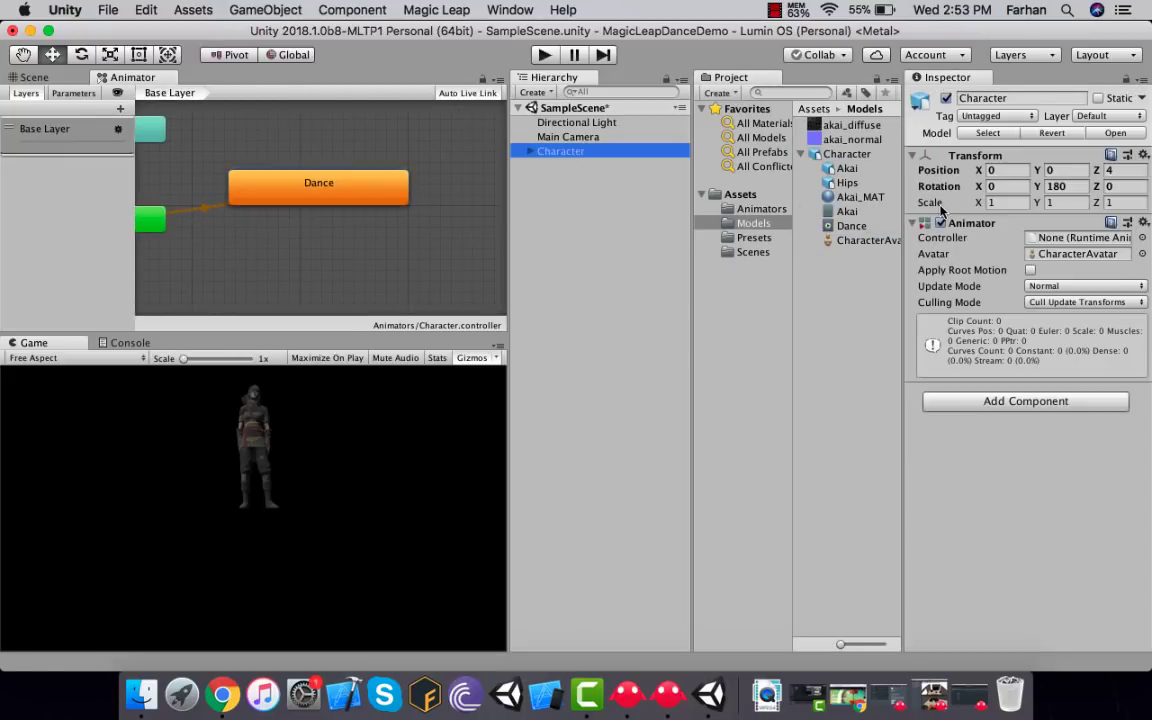
click(1143, 238)
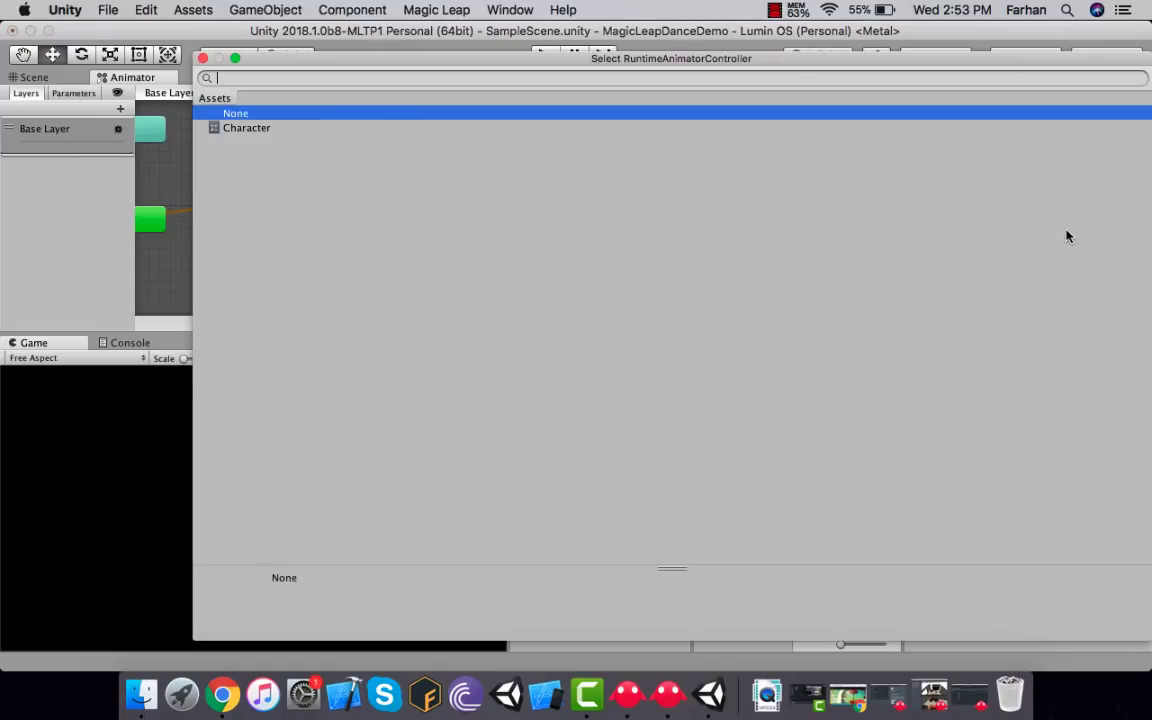
key(Down)
key(Return)
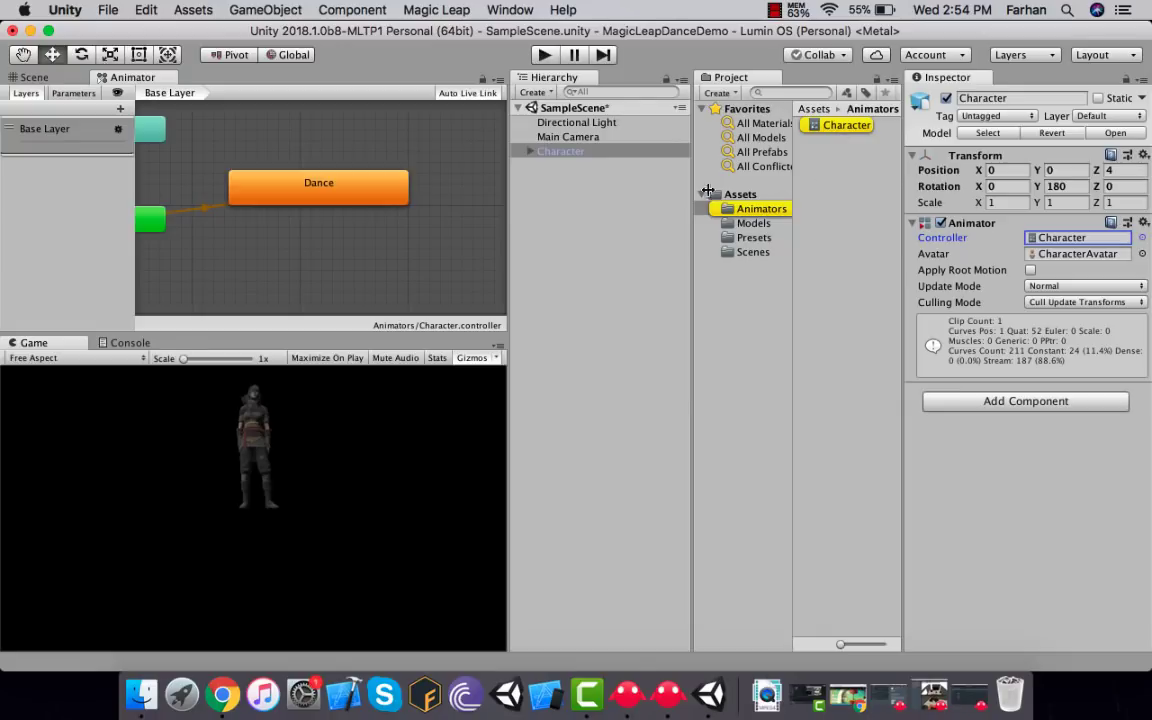
Step: Show the Scene view, play the scene to preview the character's dance, and stop playback
click(33, 78)
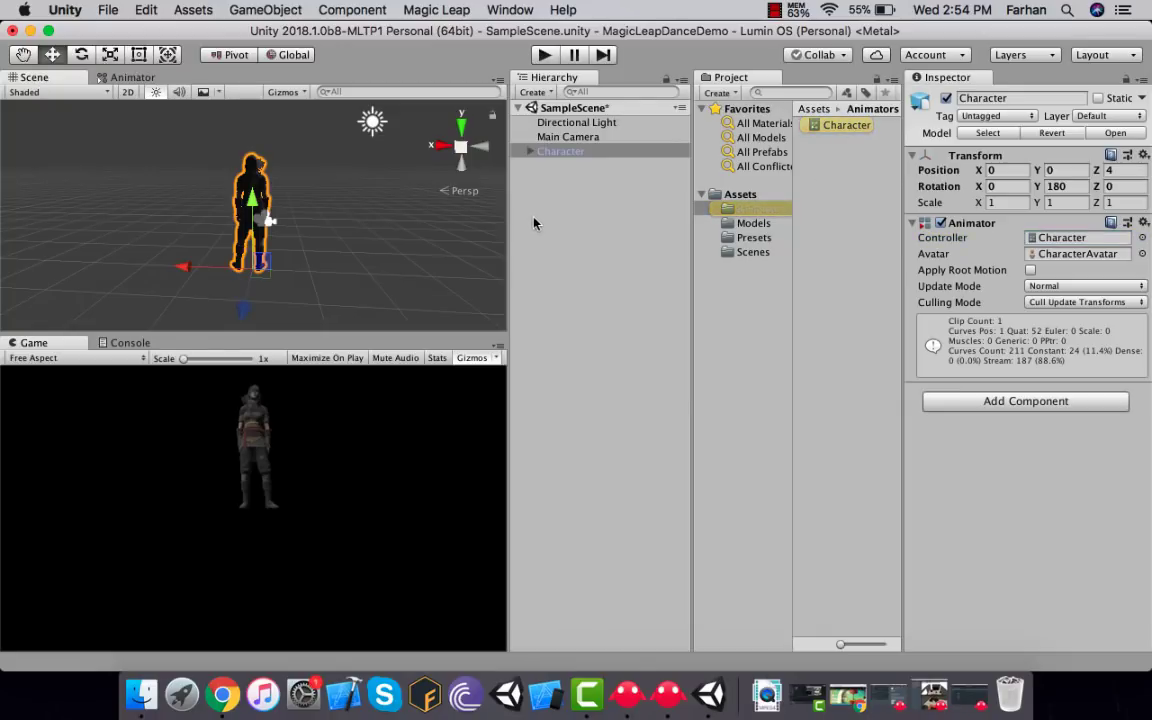
click(564, 151)
click(577, 225)
click(544, 55)
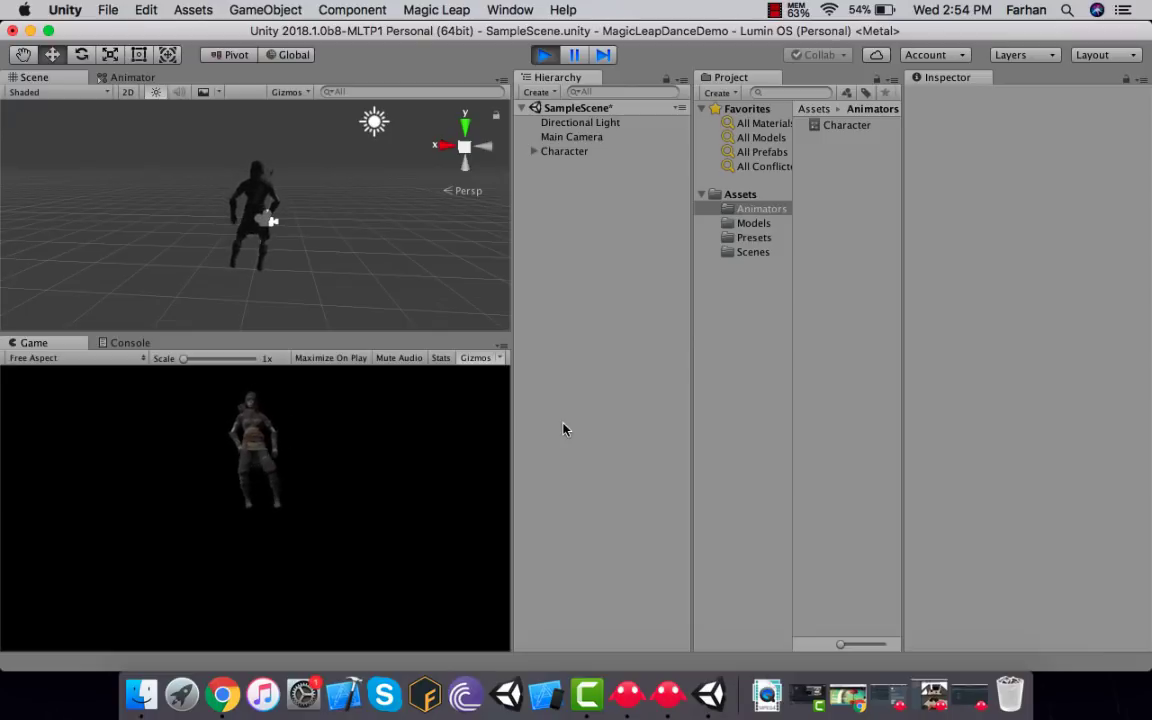
click(548, 58)
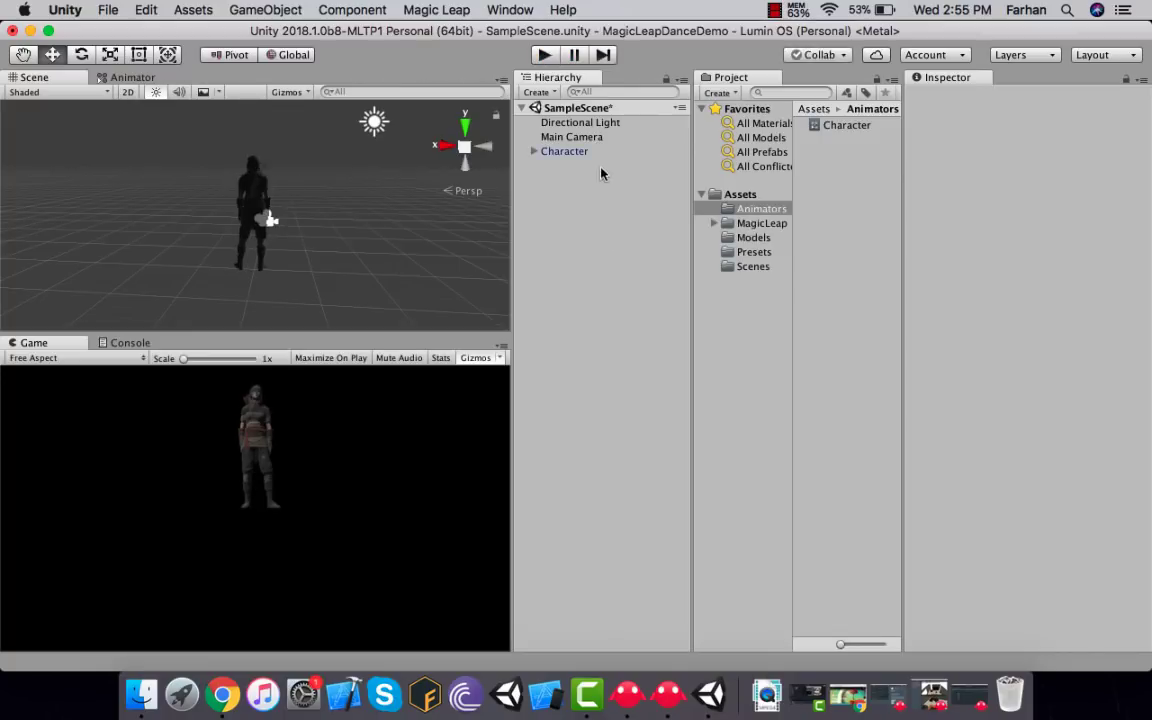
Step: Enable Magic Leap Zero Iteration, reimporting its libraries, and restart the editor with the SampleScene changes saved
click(588, 138)
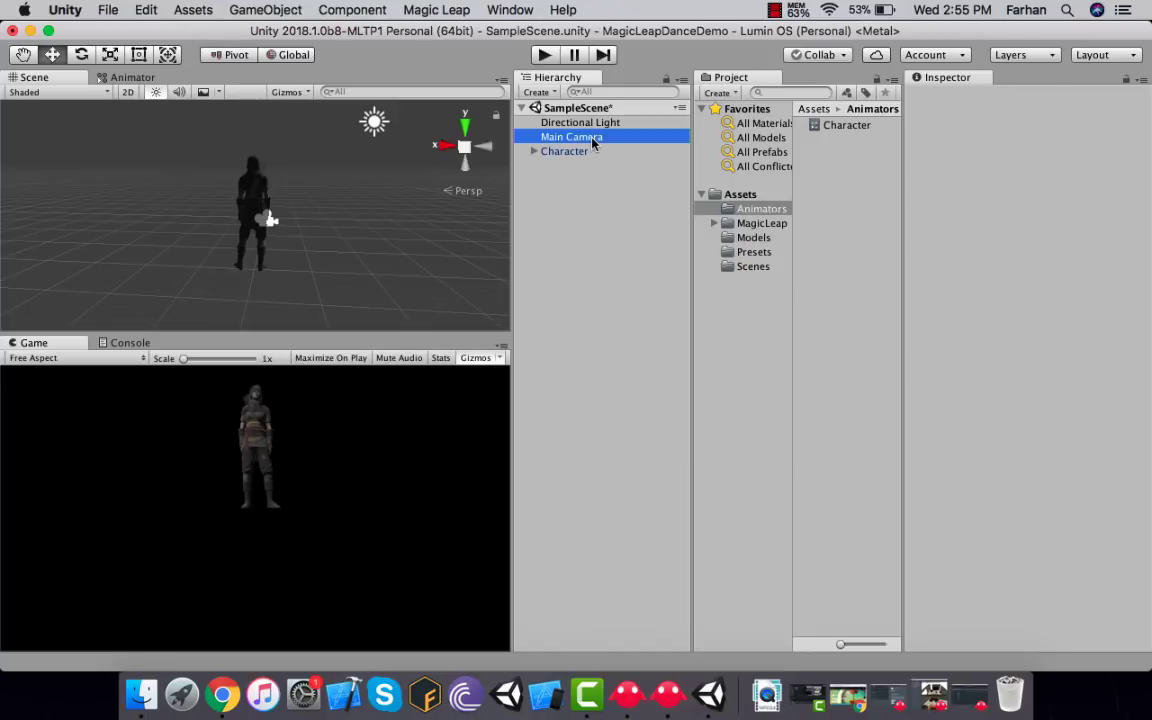
click(570, 255)
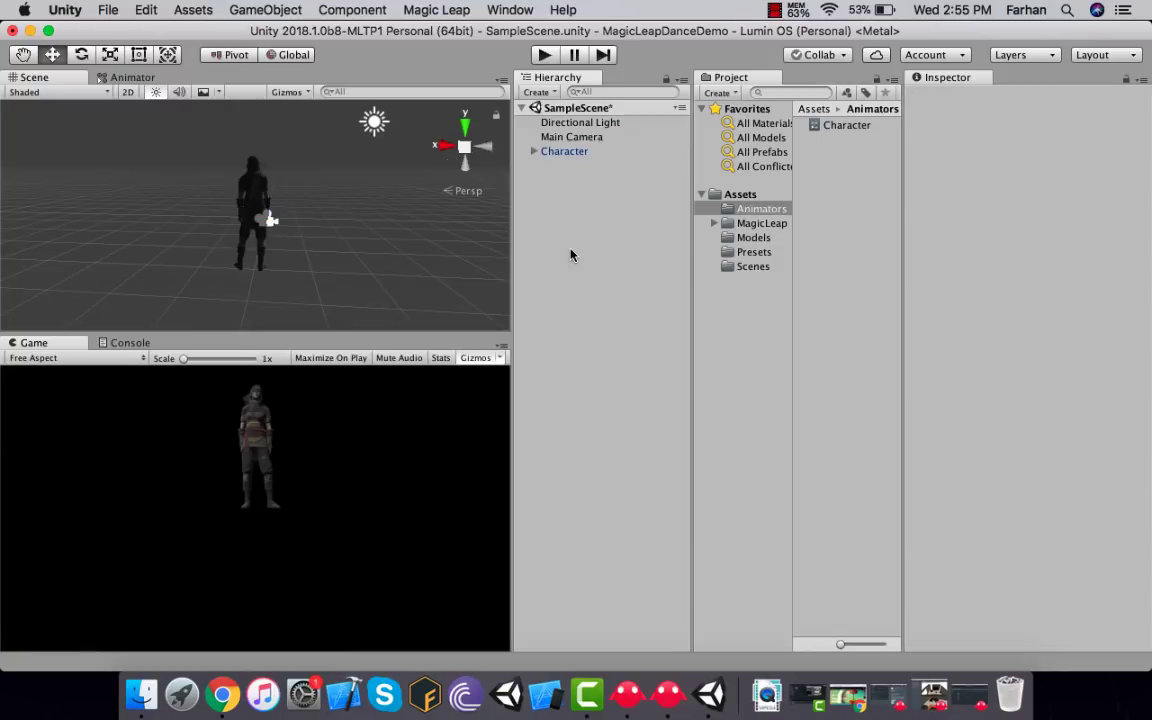
click(436, 10)
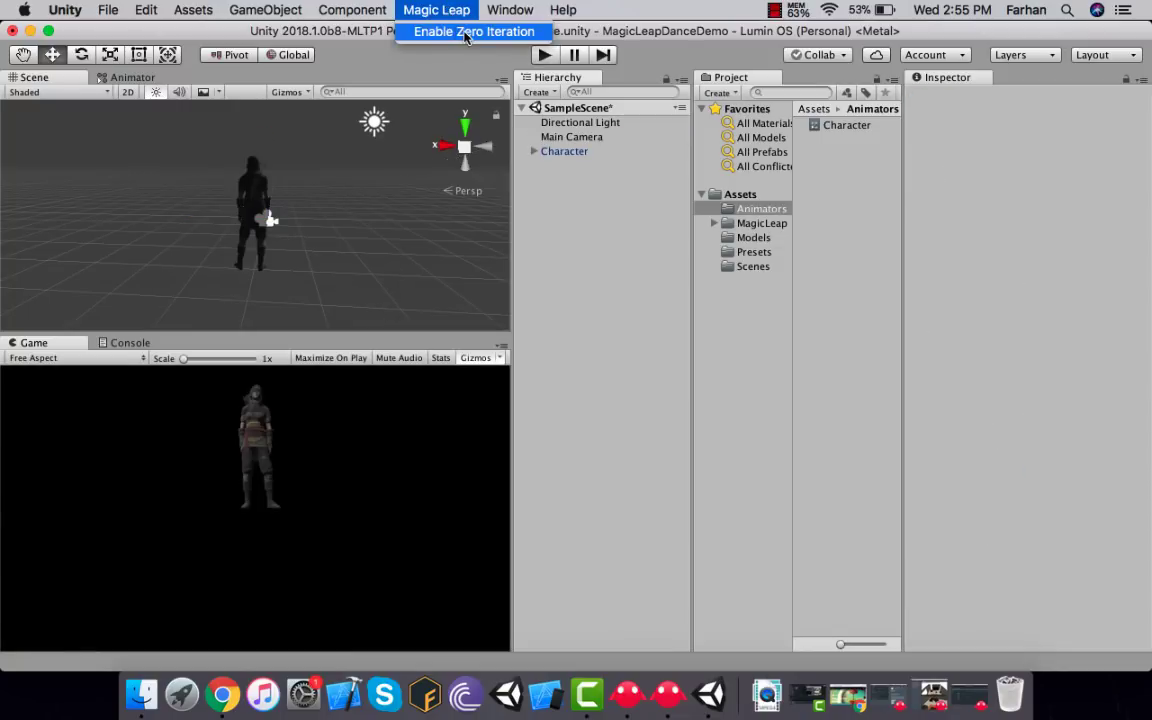
click(466, 35)
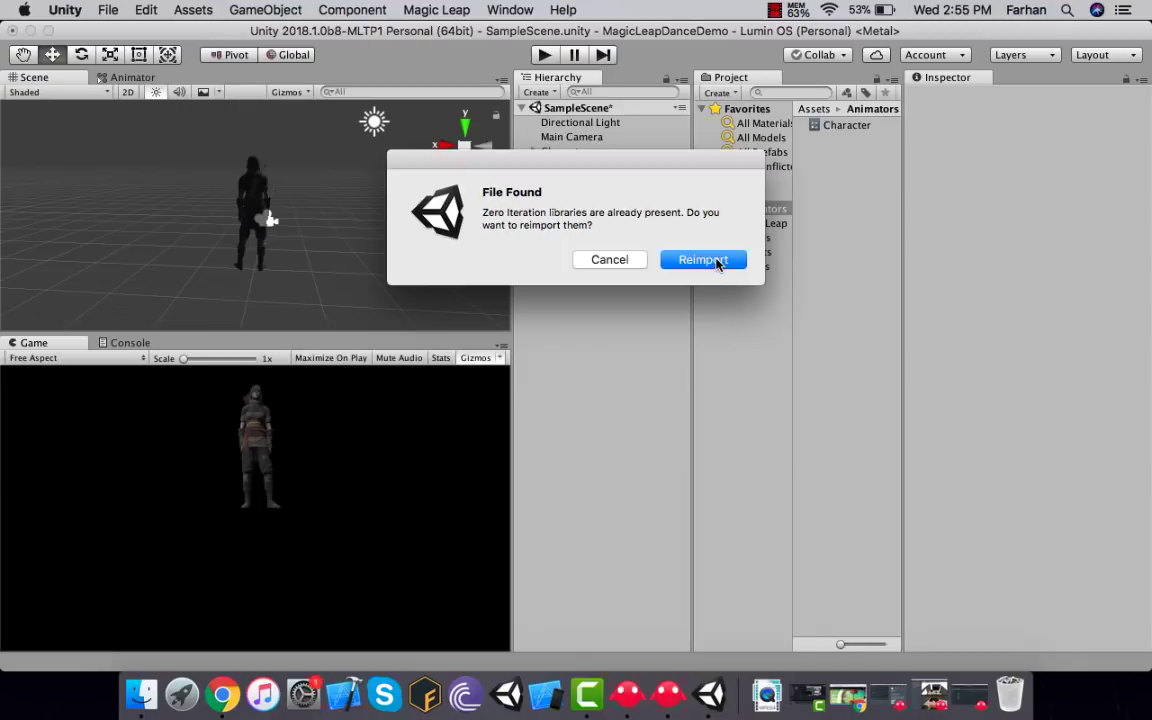
click(717, 263)
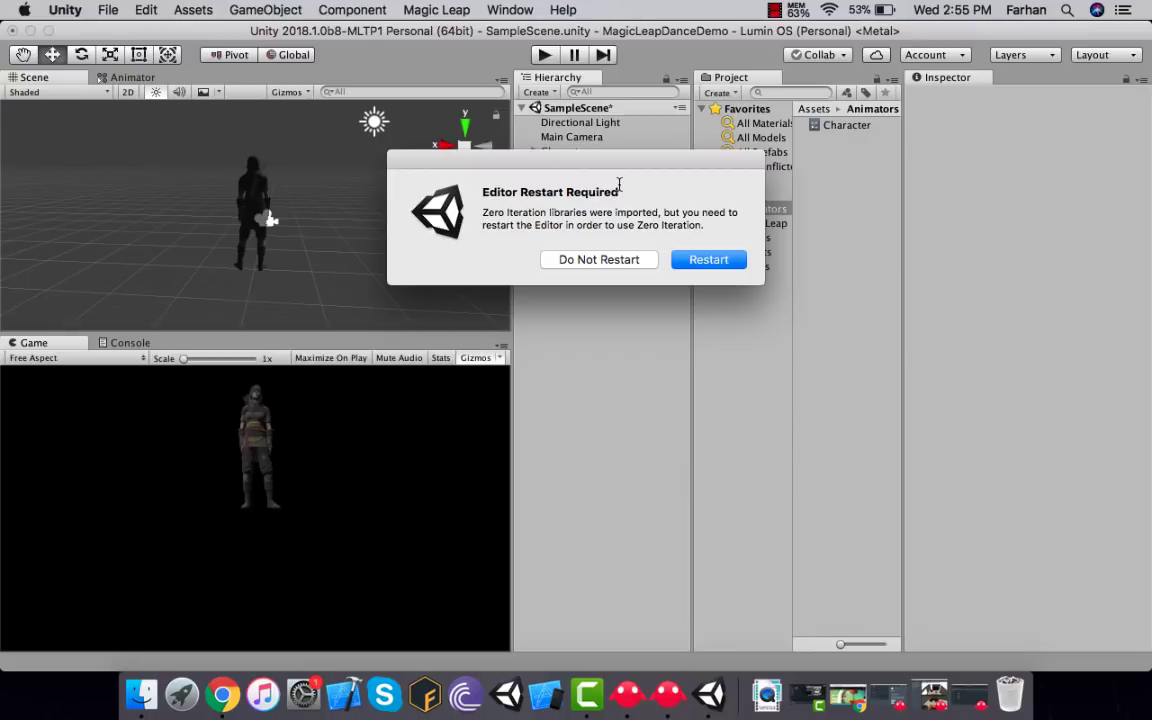
click(698, 260)
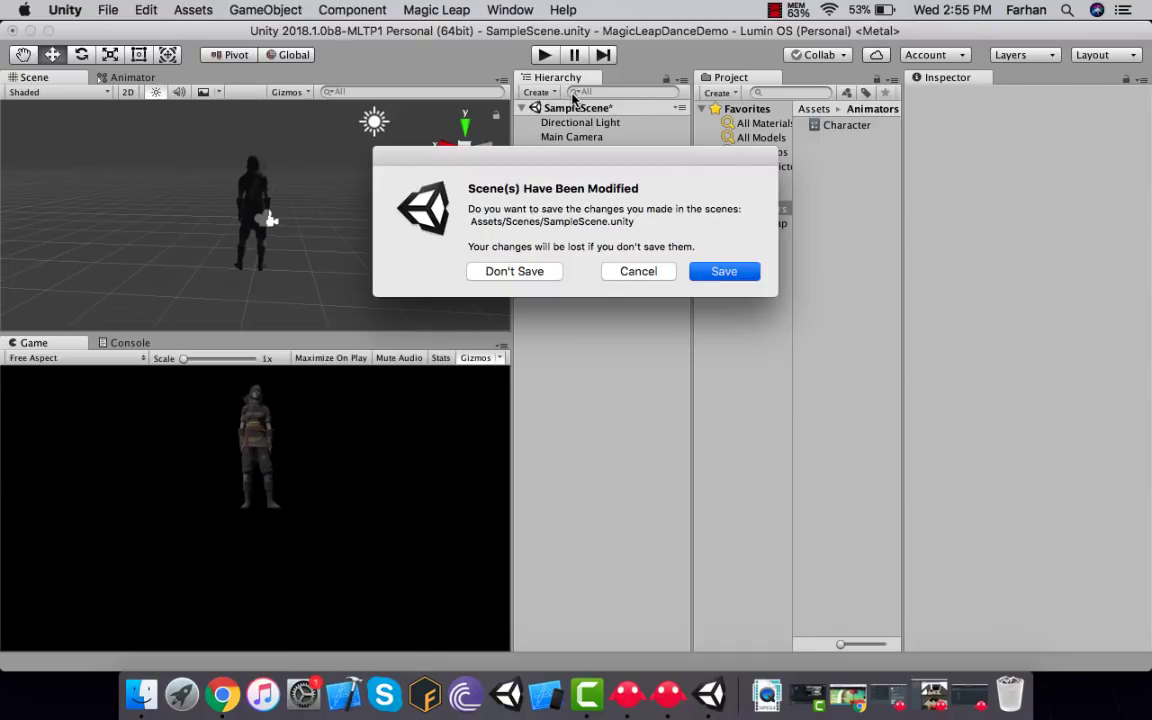
key(Return)
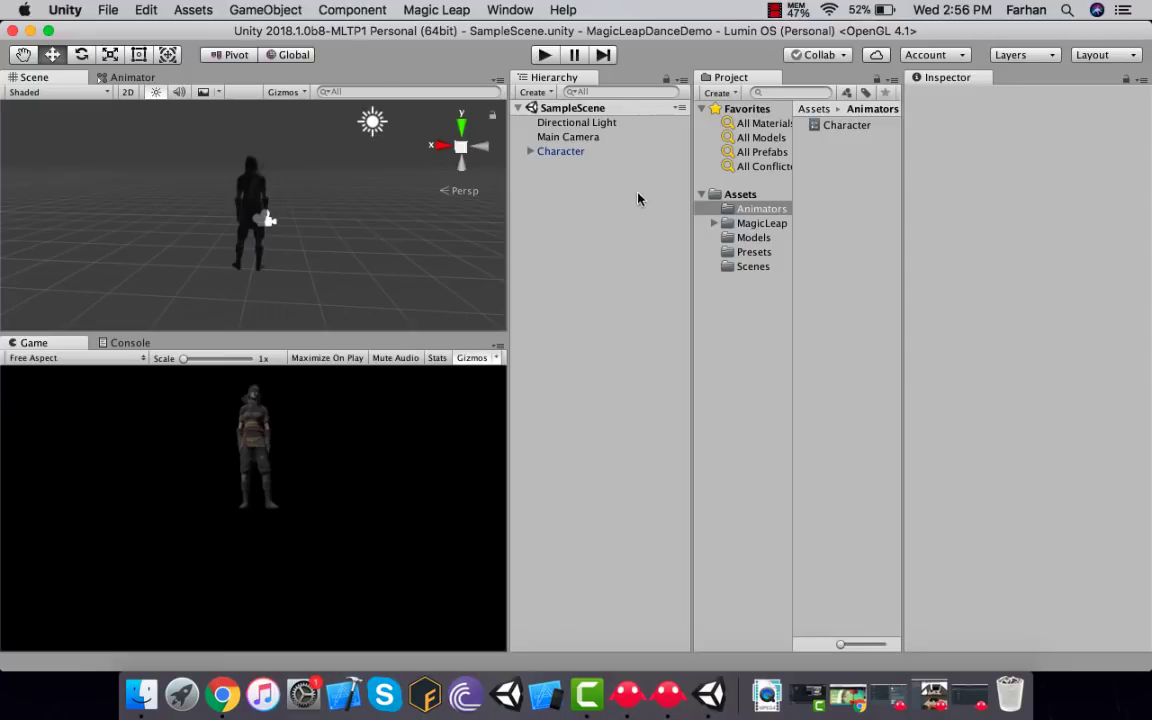
Step: Open the MagicLeap folder in the project's Assets to check the imported contents
click(400, 12)
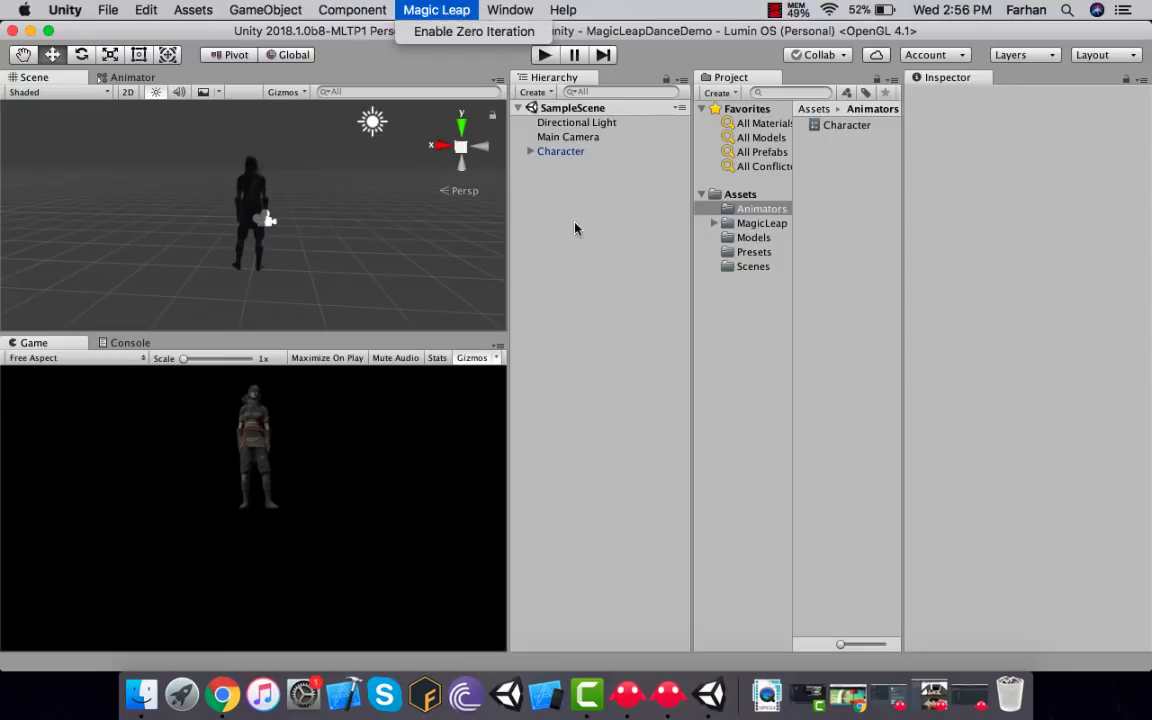
click(746, 226)
click(760, 223)
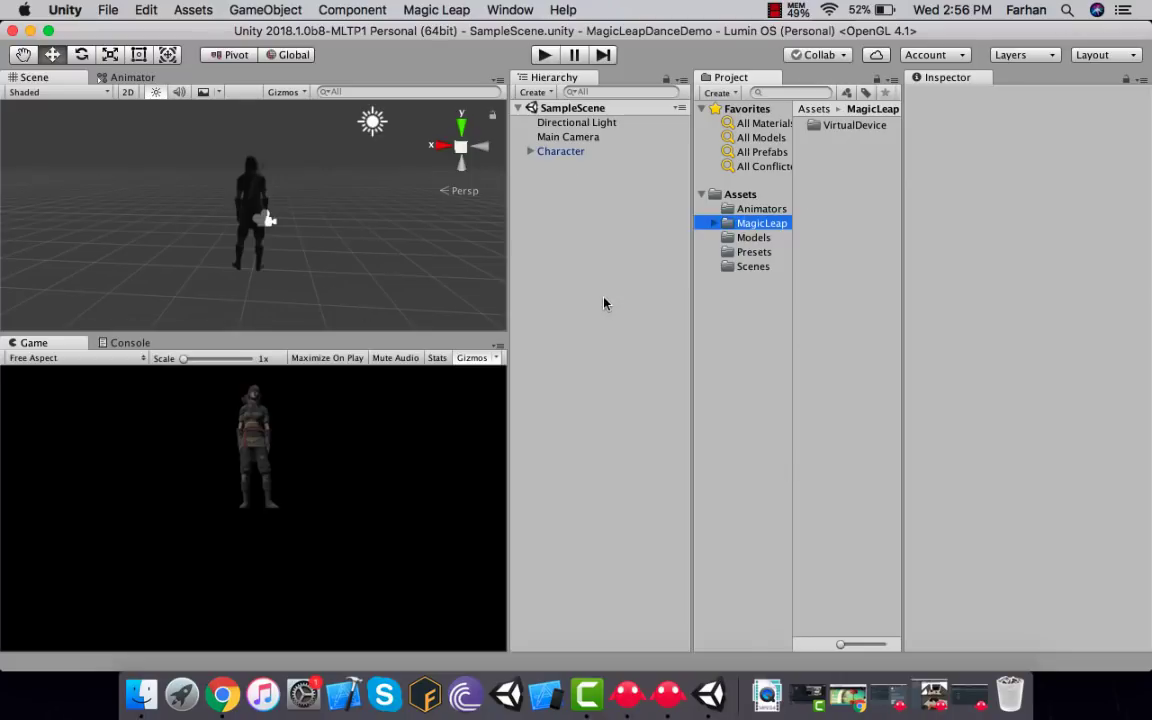
Step: Run the scene, switch to the Magic Leap Remote Simulator, and place its window beside Unity's Game view
click(543, 56)
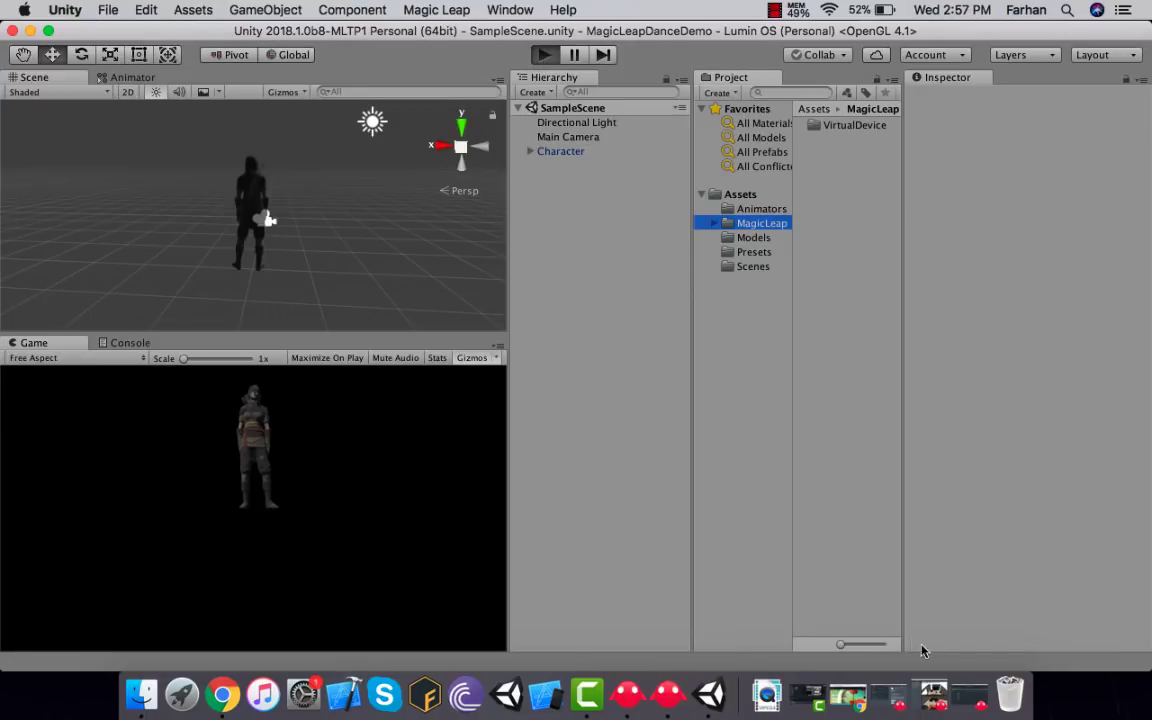
click(936, 698)
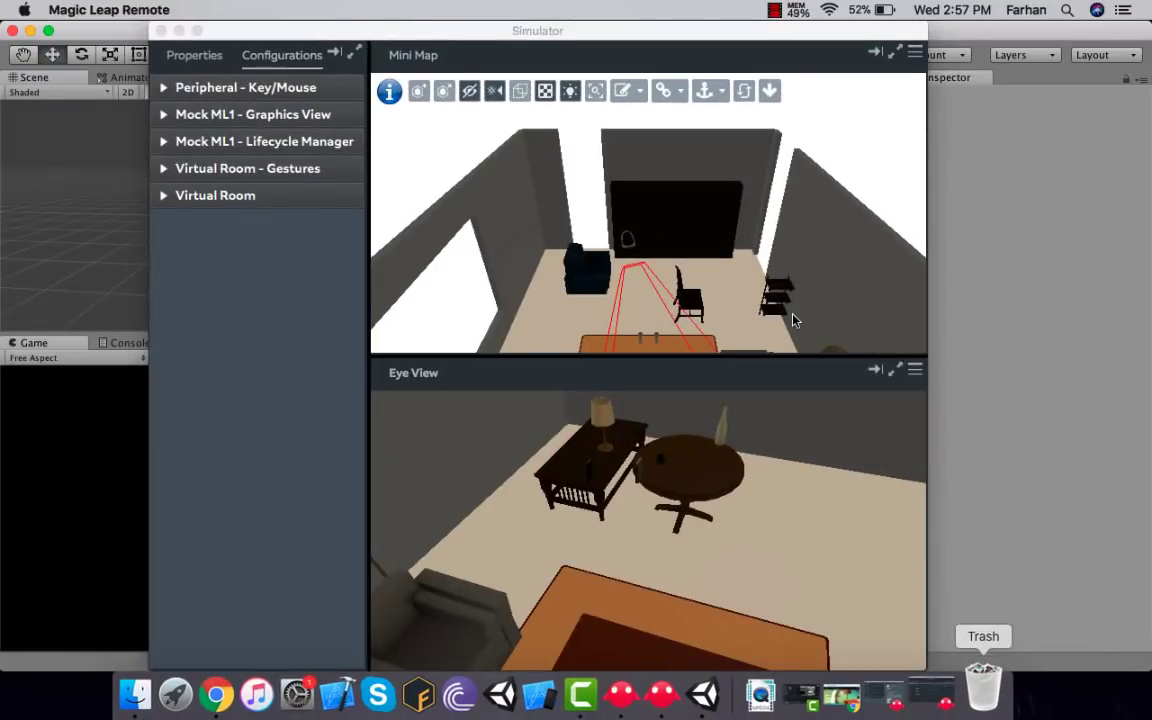
click(87, 455)
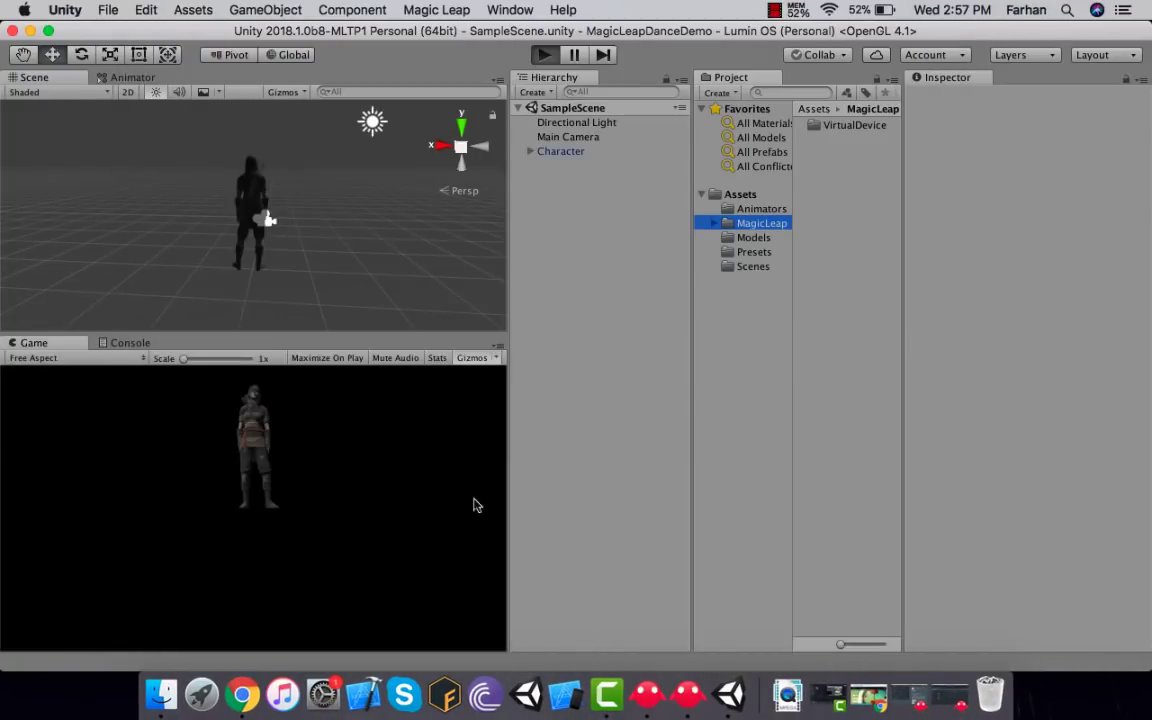
click(915, 697)
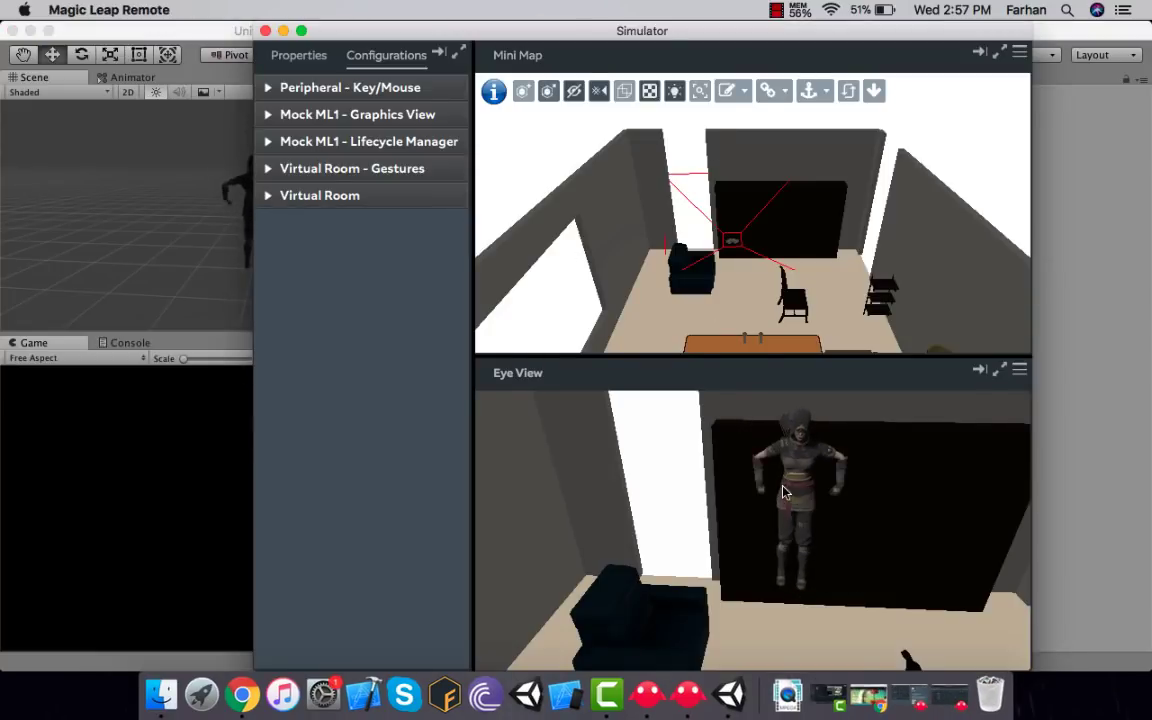
drag(594, 38, 702, 33)
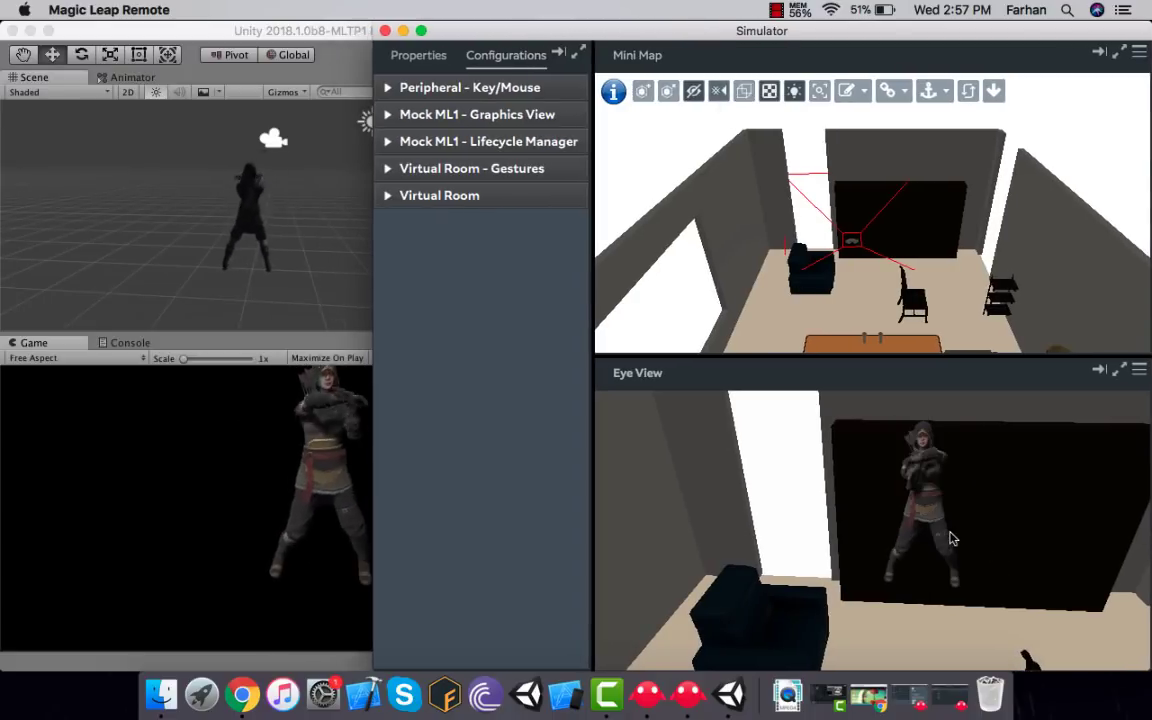
Step: Look around the virtual room in the simulator's Eye View to examine the dancing character from different camera angles
drag(951, 537, 970, 530)
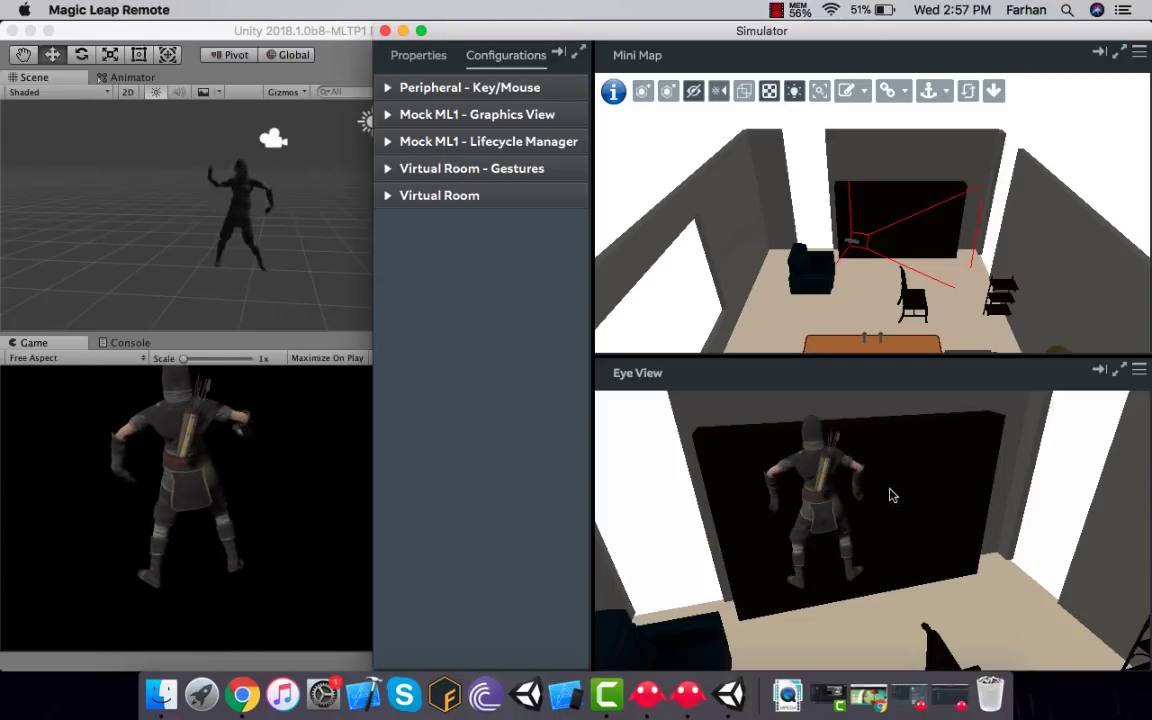
mouse_move(878, 510)
mouse_down()
mouse_move(854, 509)
mouse_move(874, 506)
mouse_up()
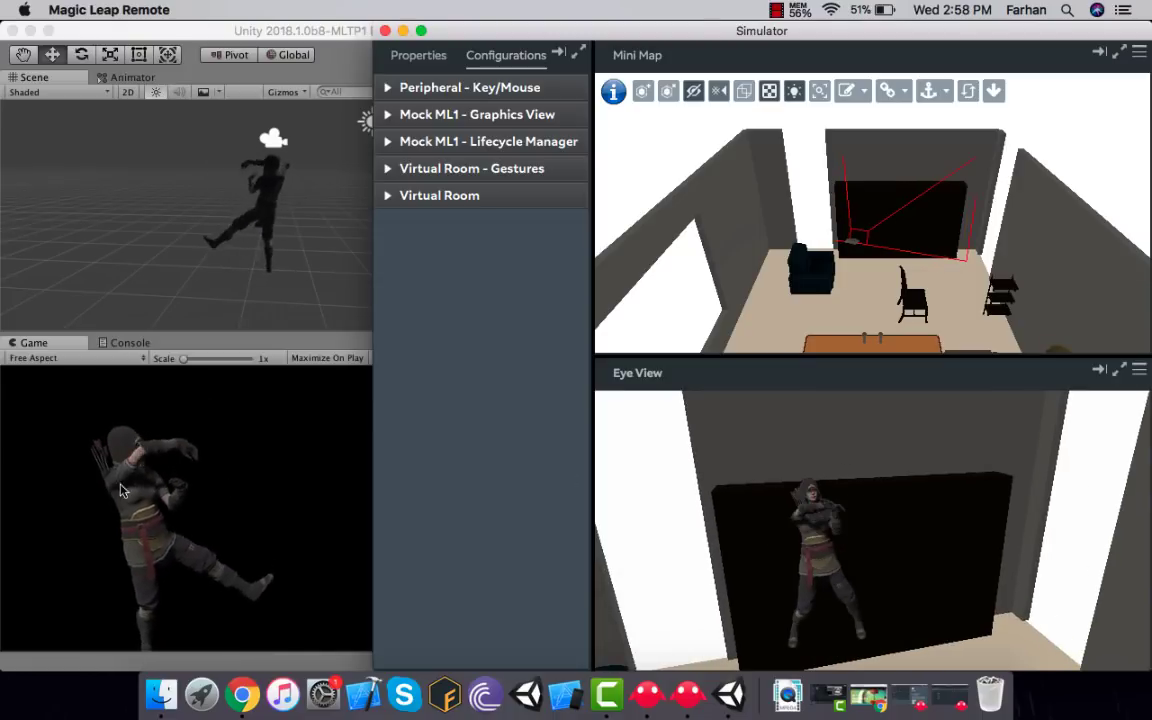
drag(877, 522, 827, 530)
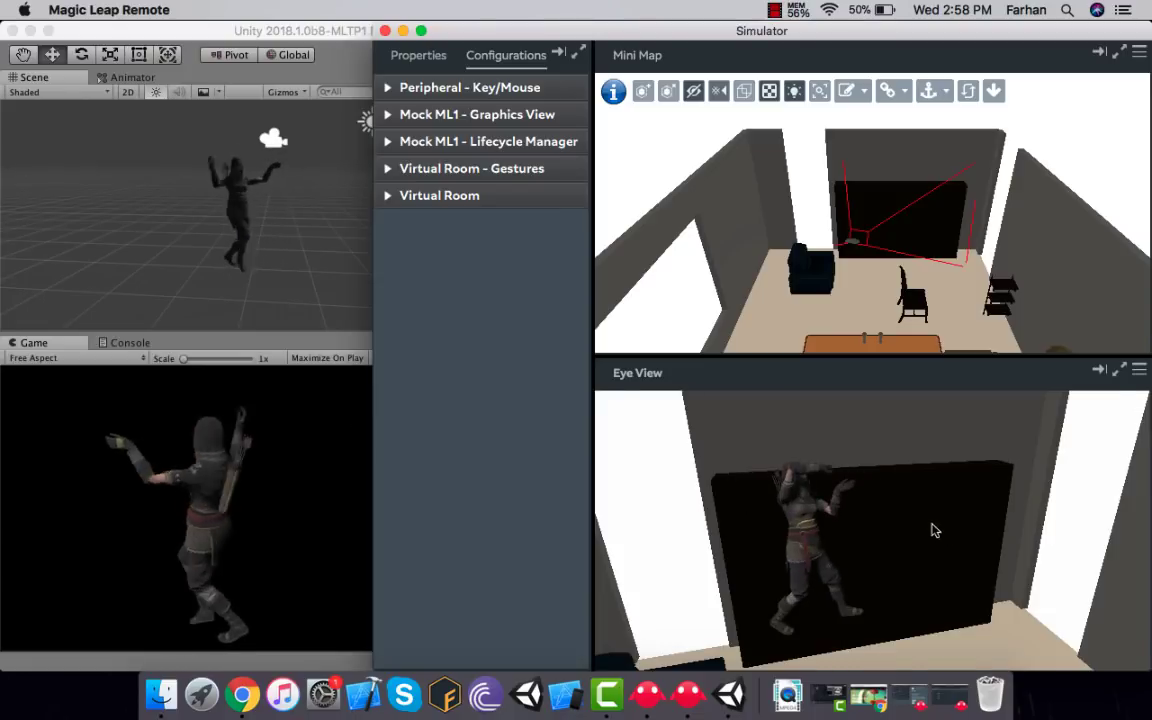
mouse_move(933, 530)
mouse_down()
mouse_move(951, 535)
mouse_move(928, 527)
mouse_move(938, 519)
mouse_move(944, 530)
mouse_move(921, 532)
mouse_move(944, 527)
mouse_move(920, 546)
mouse_up()
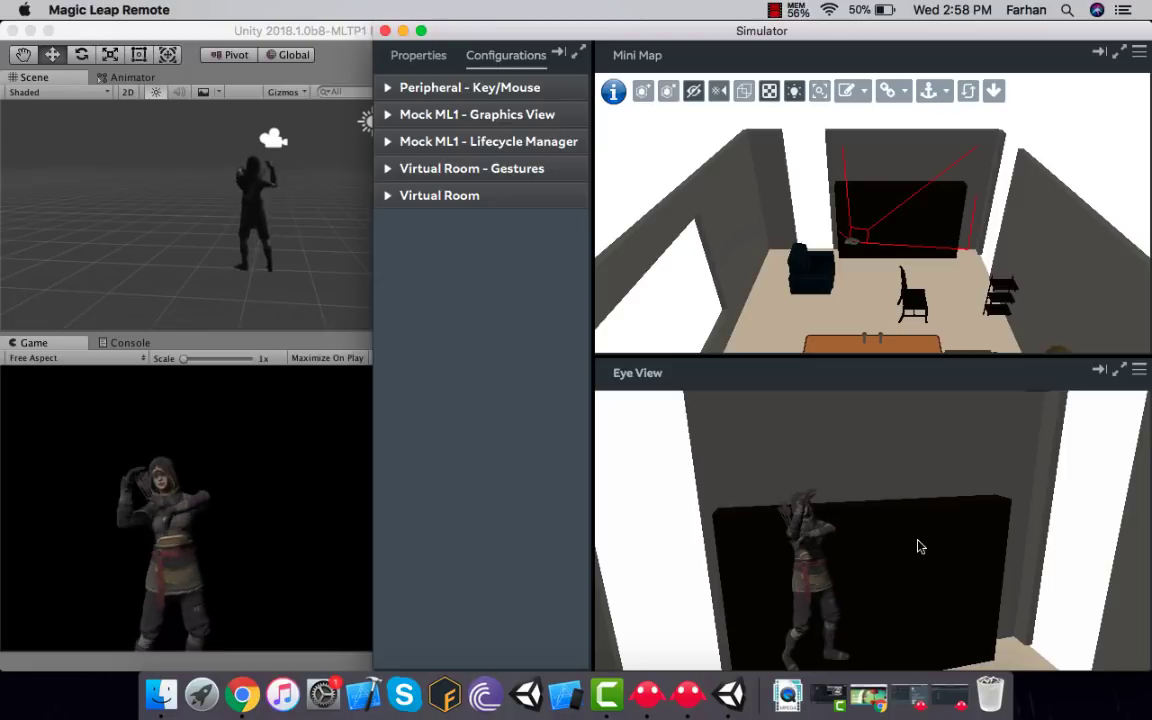
key(Left)
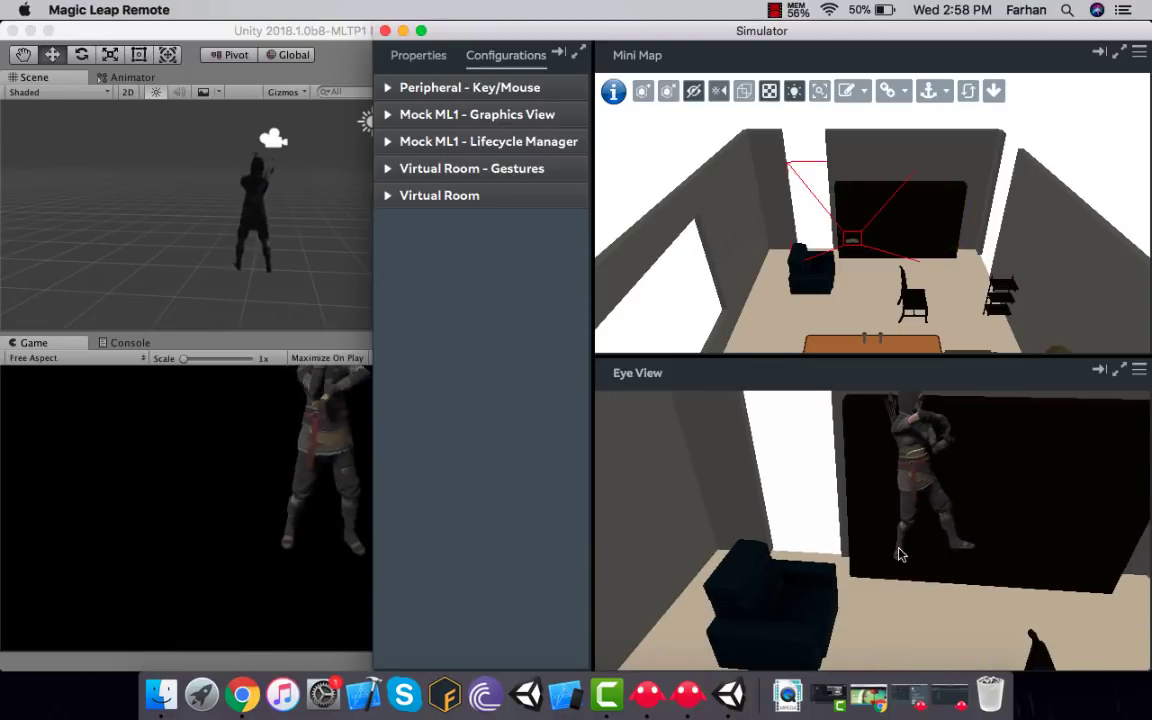